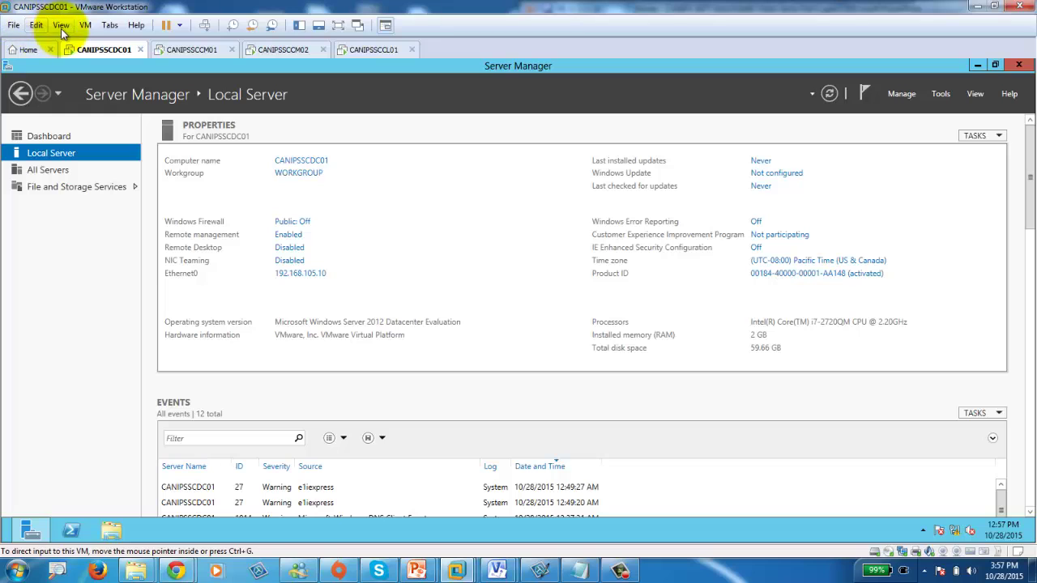
left_click(85, 25)
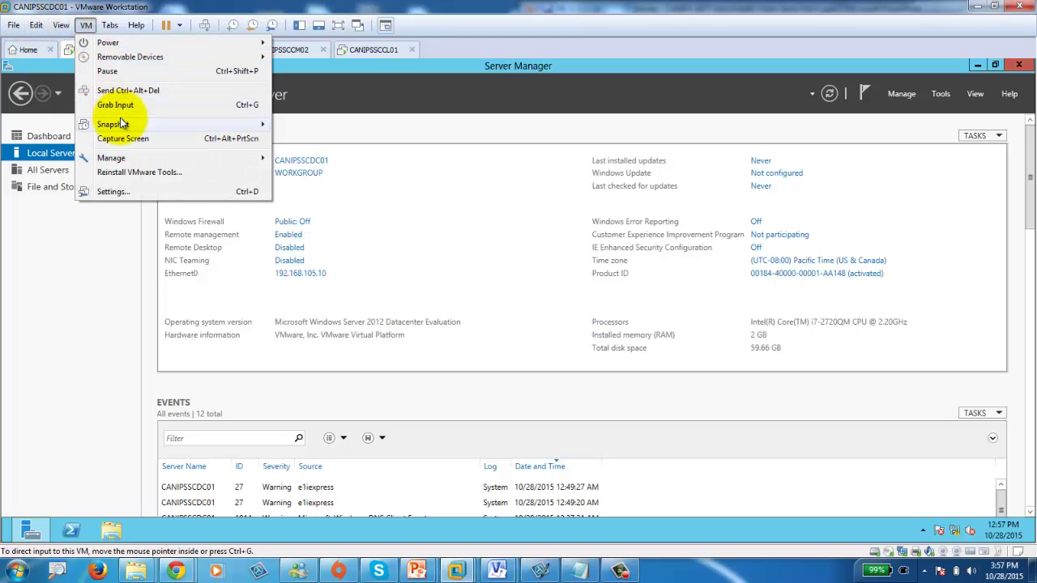
mouse_move(120, 118)
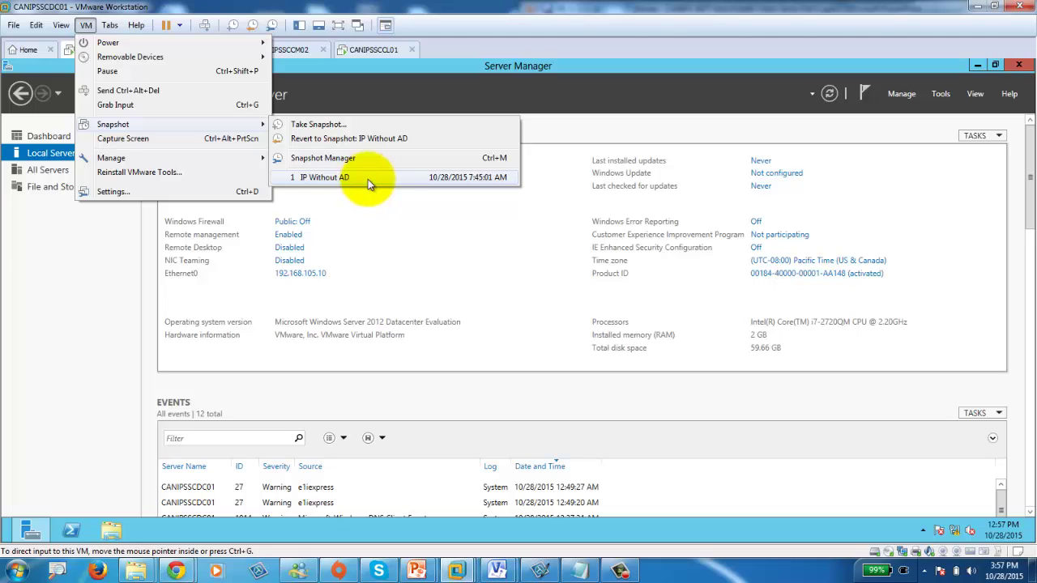
left_click(73, 304)
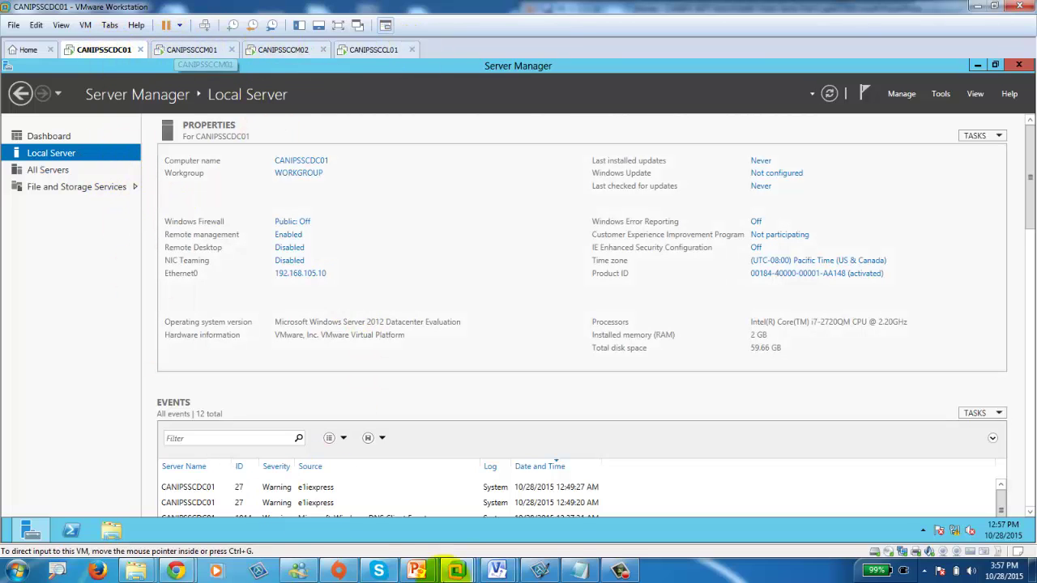
left_click(616, 569)
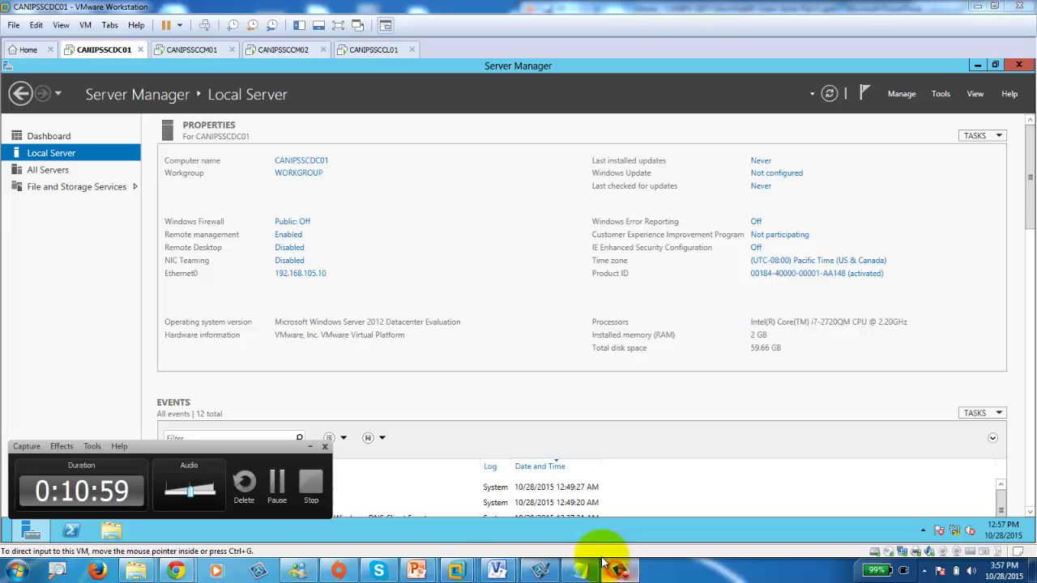
left_click(274, 494)
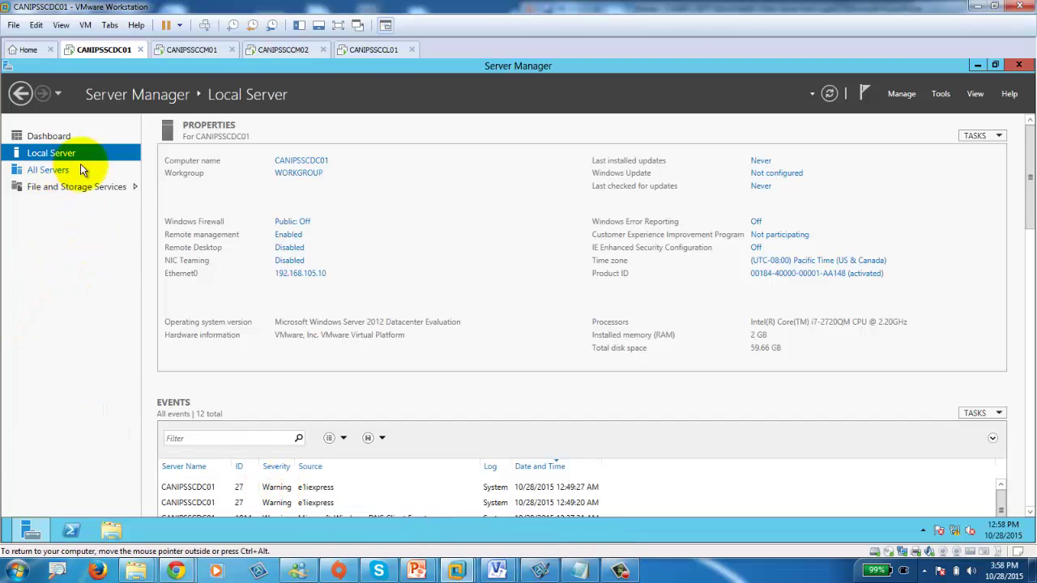
From the Server Manager Dashboard, launch the Add Roles and Features Wizard for CANIPSSCDC01.
left_click(40, 137)
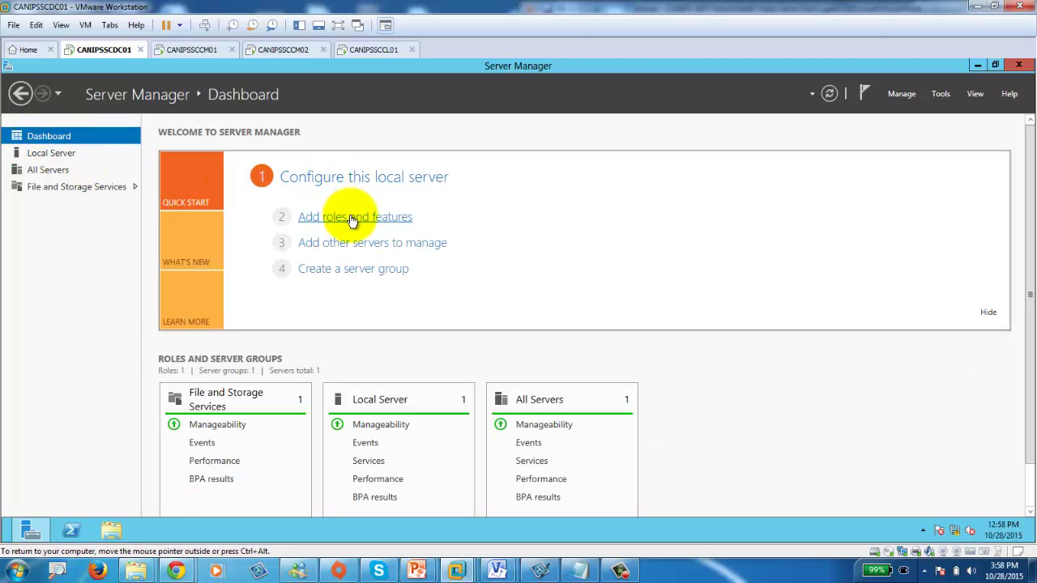
mouse_move(627, 576)
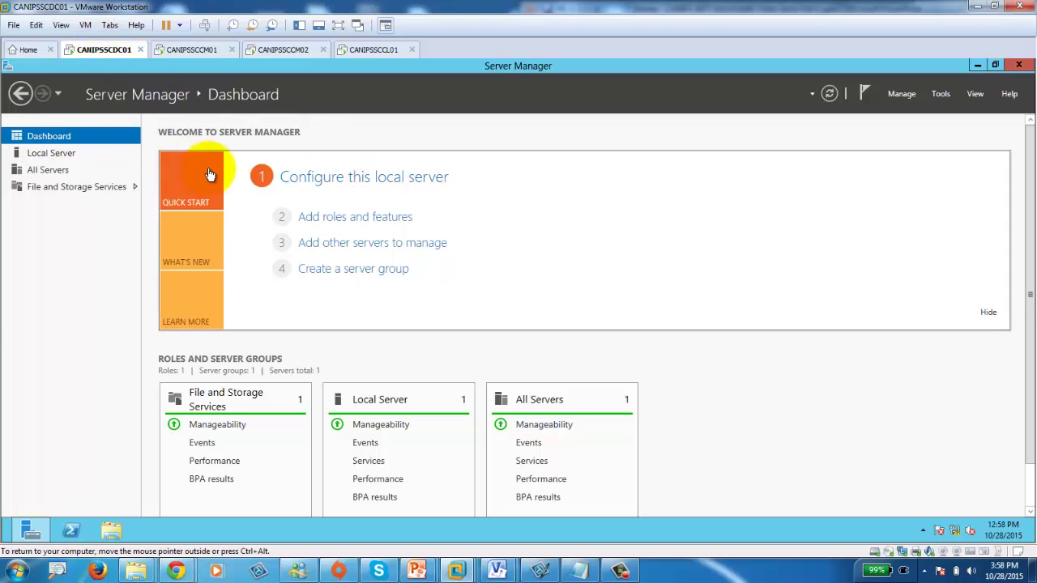
left_click(347, 219)
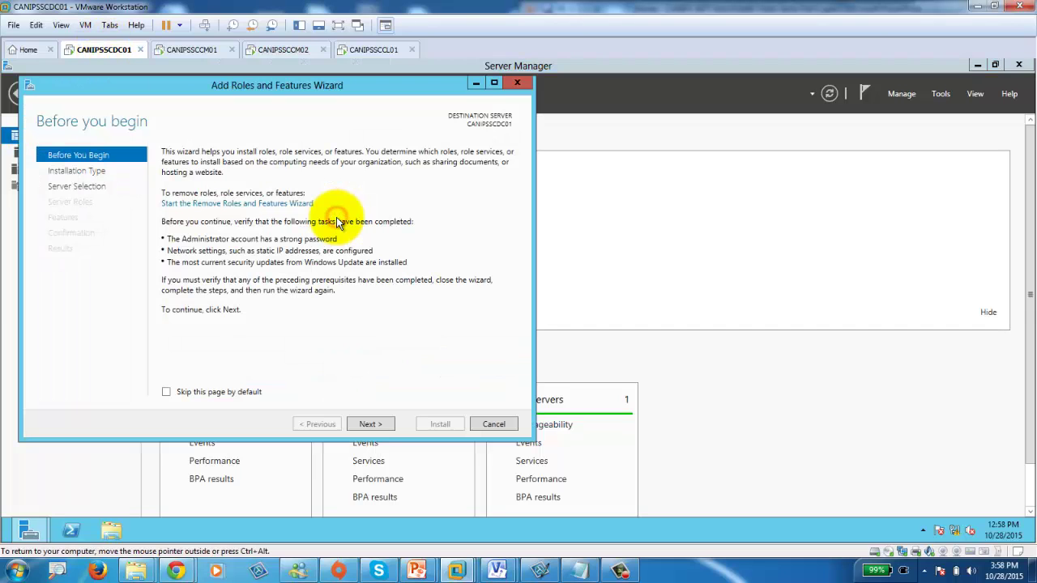
Target CANIPSSCDC01 and select Active Directory Certificate Services with its required features.
left_click(371, 424)
left_click(370, 425)
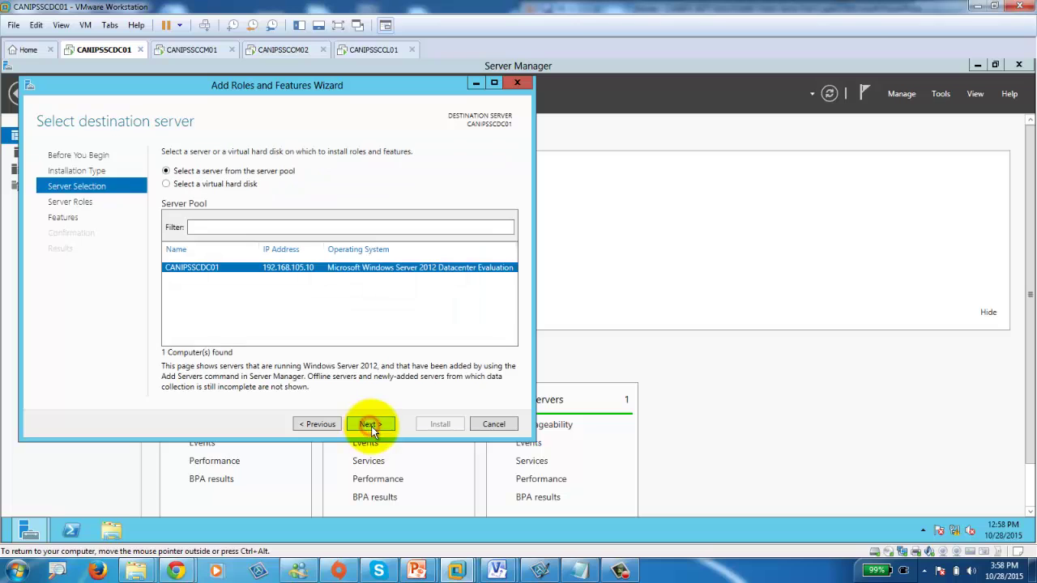
left_click(370, 425)
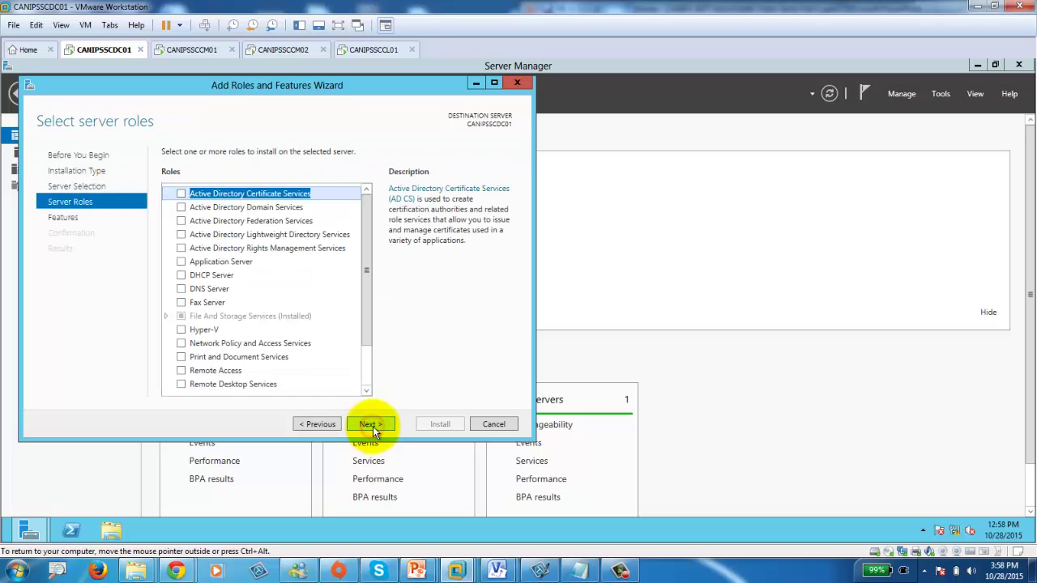
left_click(181, 194)
left_click(322, 370)
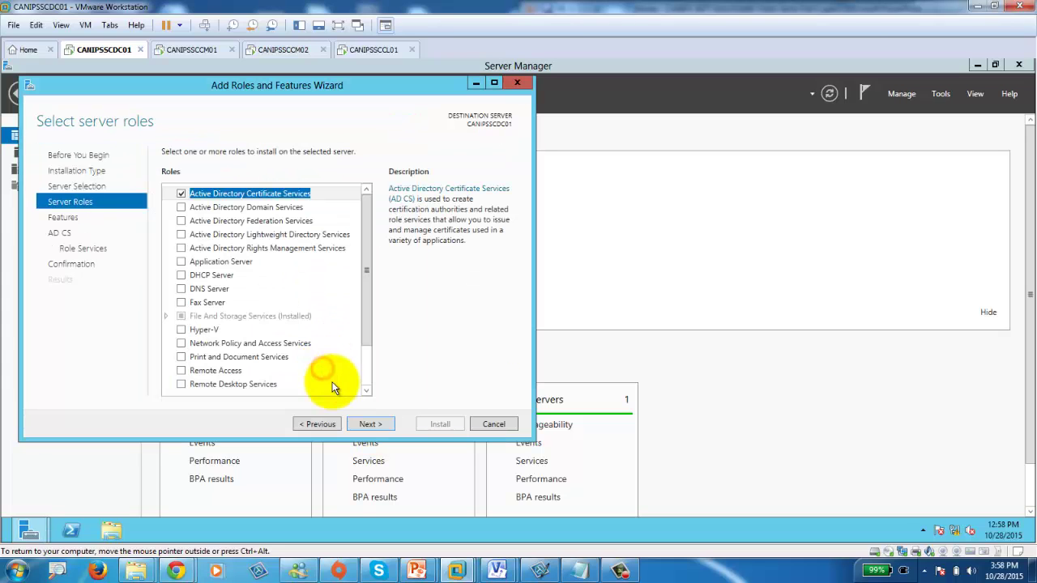
Add the .NET Framework 3.5 Features and BITS, accepting BITS's required features.
left_click(371, 425)
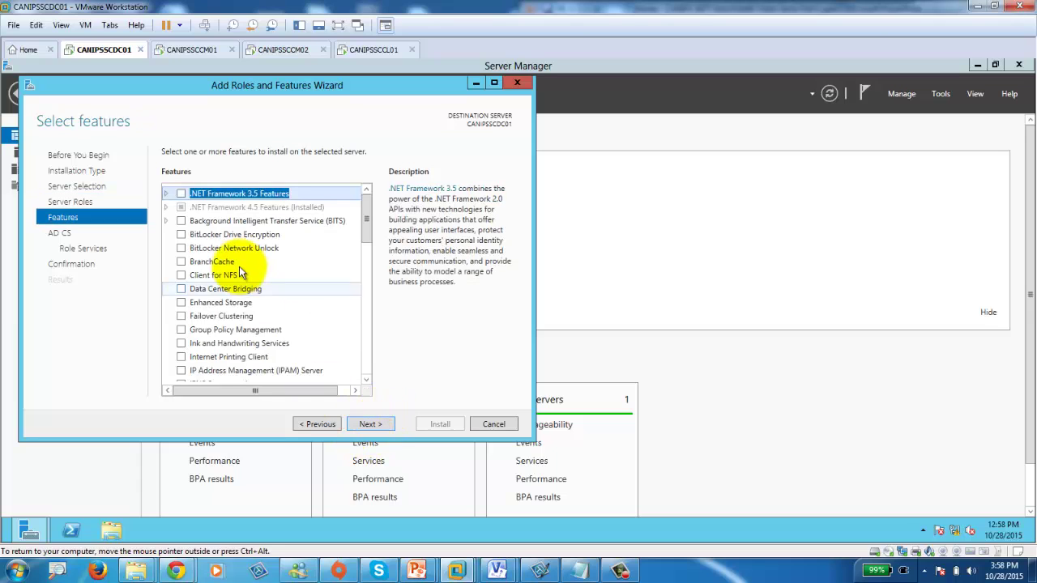
left_click(181, 195)
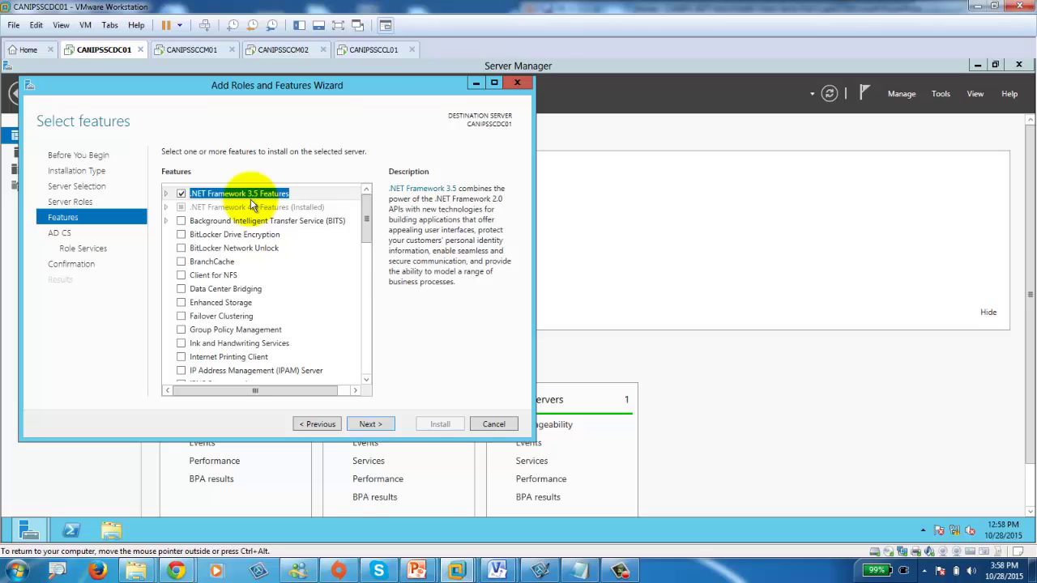
mouse_move(432, 573)
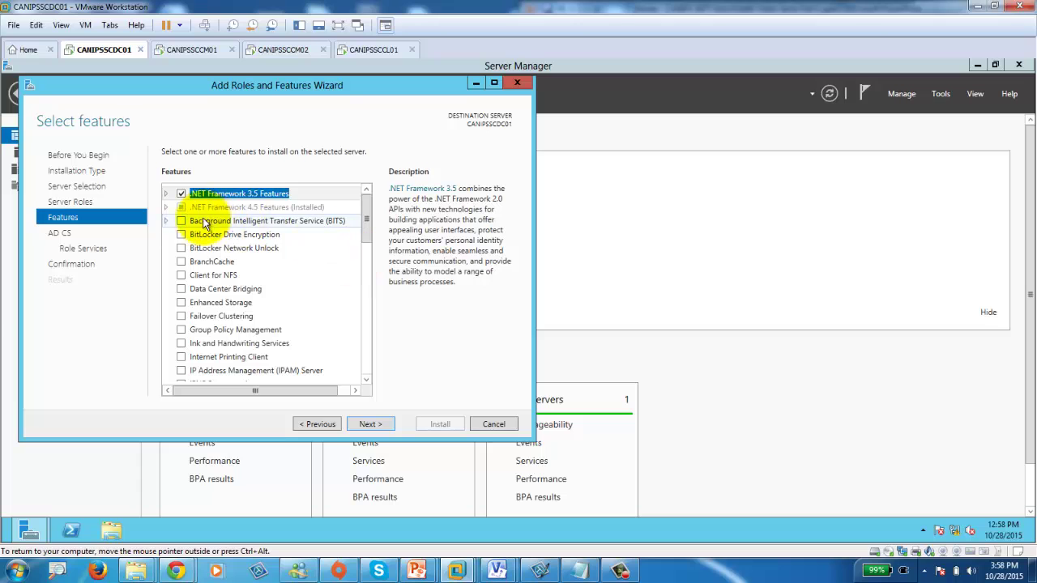
left_click(180, 220)
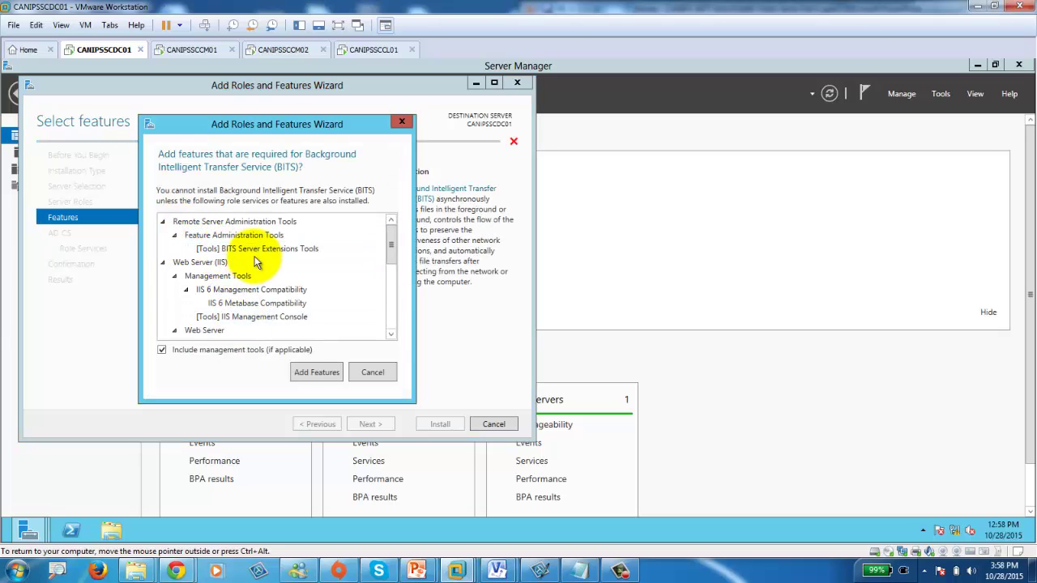
left_click(317, 372)
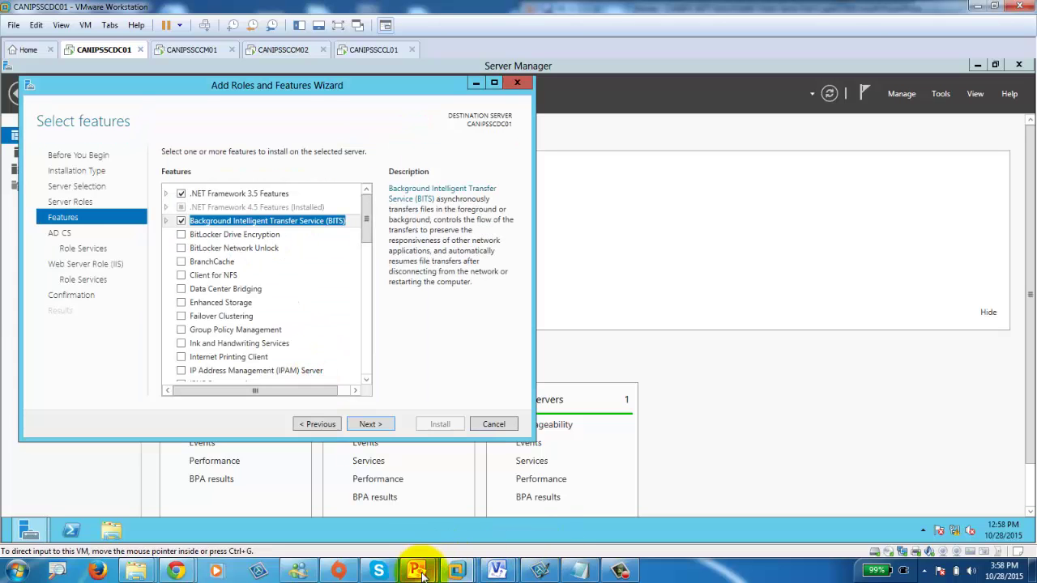
Check slide 3's SCCM installation steps in the PowerPoint deck.
left_click(484, 513)
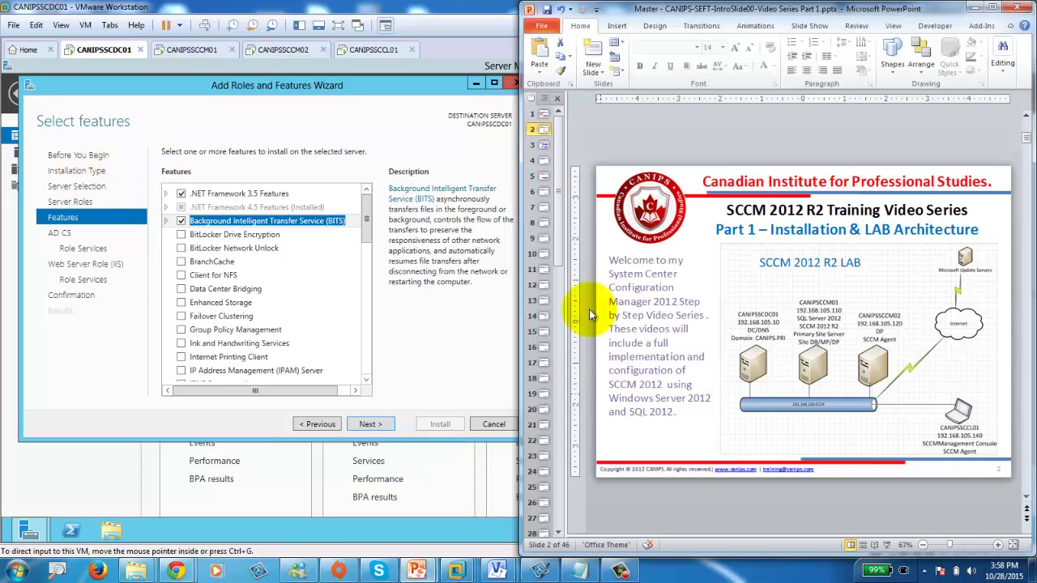
left_click(544, 144)
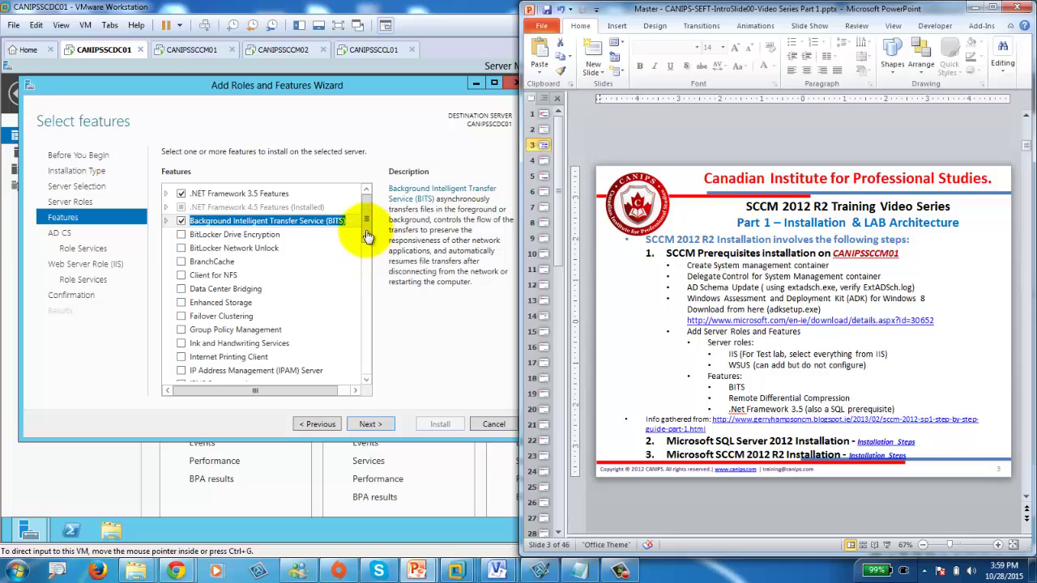
left_click(366, 234)
Add Remote Differential Compression to the features and, after rechecking the slides, move past feature selection.
left_click_drag(364, 232, 366, 306)
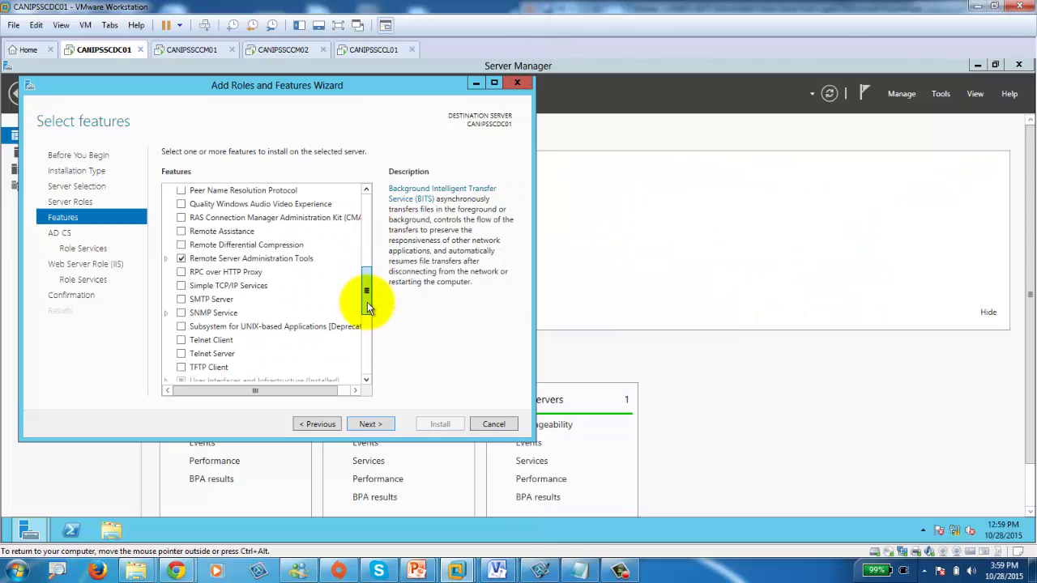
left_click(181, 245)
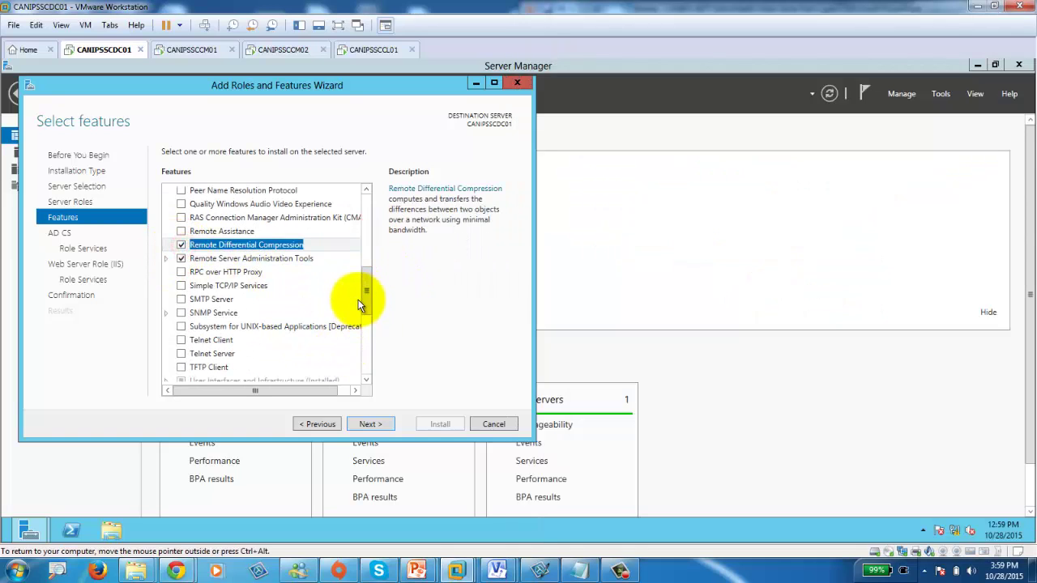
left_click_drag(360, 305, 366, 231)
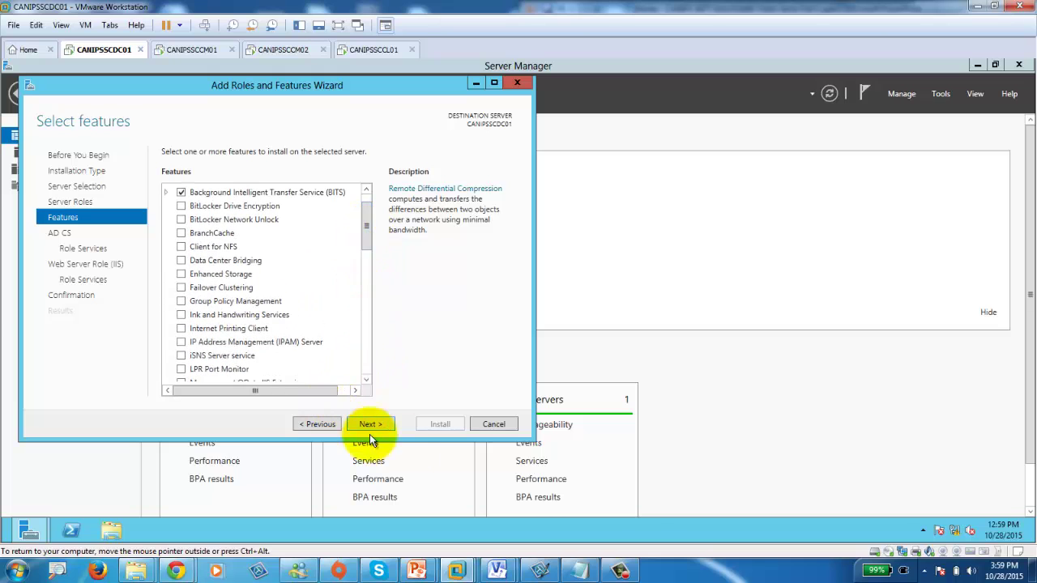
mouse_move(416, 567)
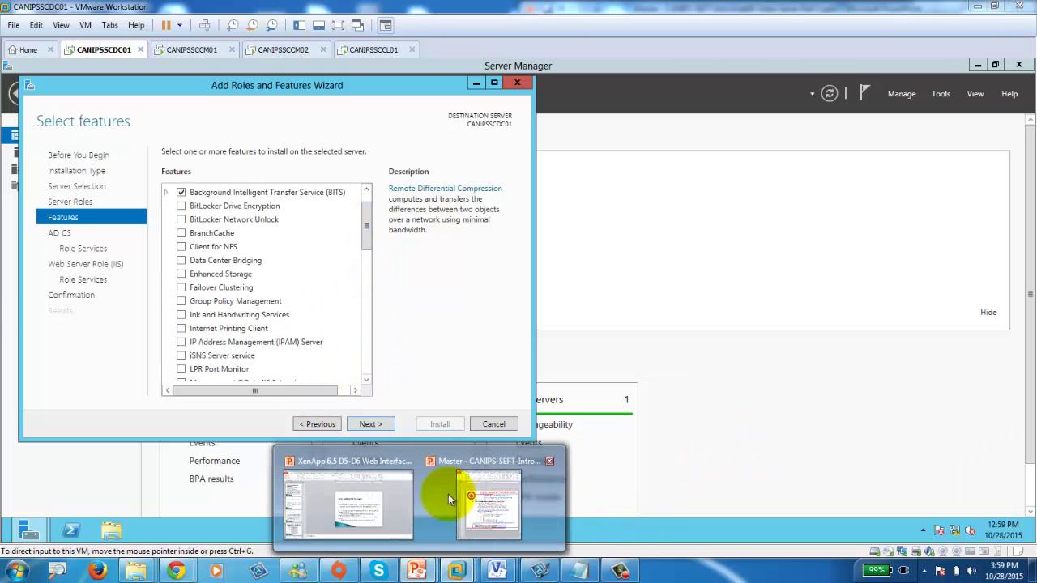
left_click(490, 507)
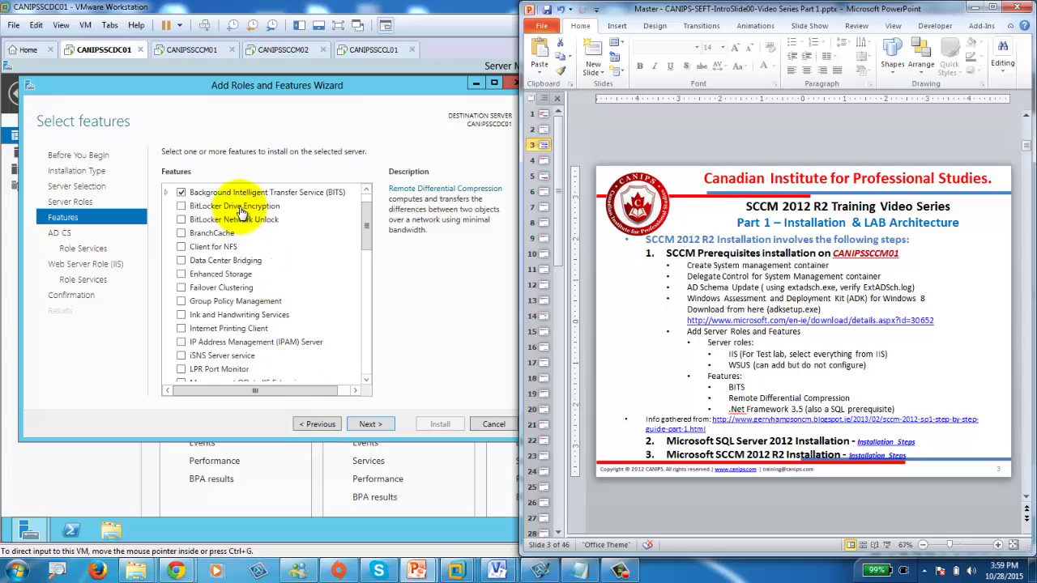
left_click(454, 10)
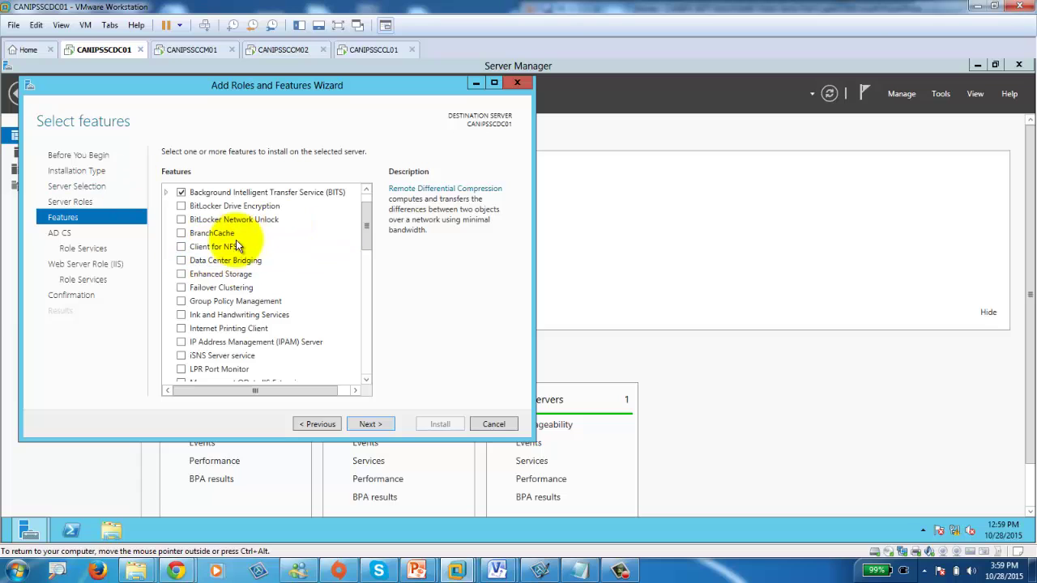
left_click(367, 429)
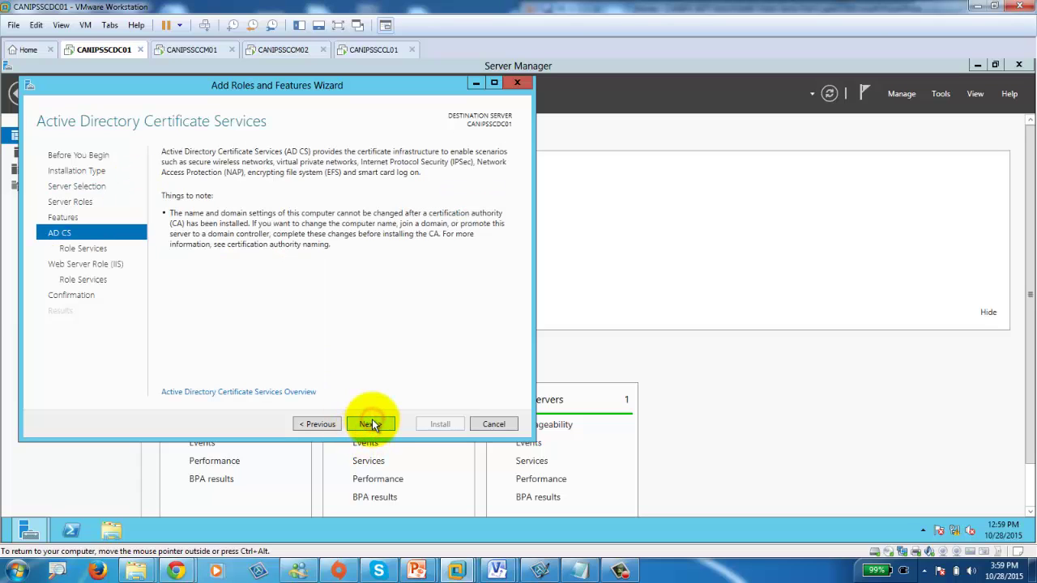
Step back from the AD CS pages to the Server Roles list.
left_click(372, 423)
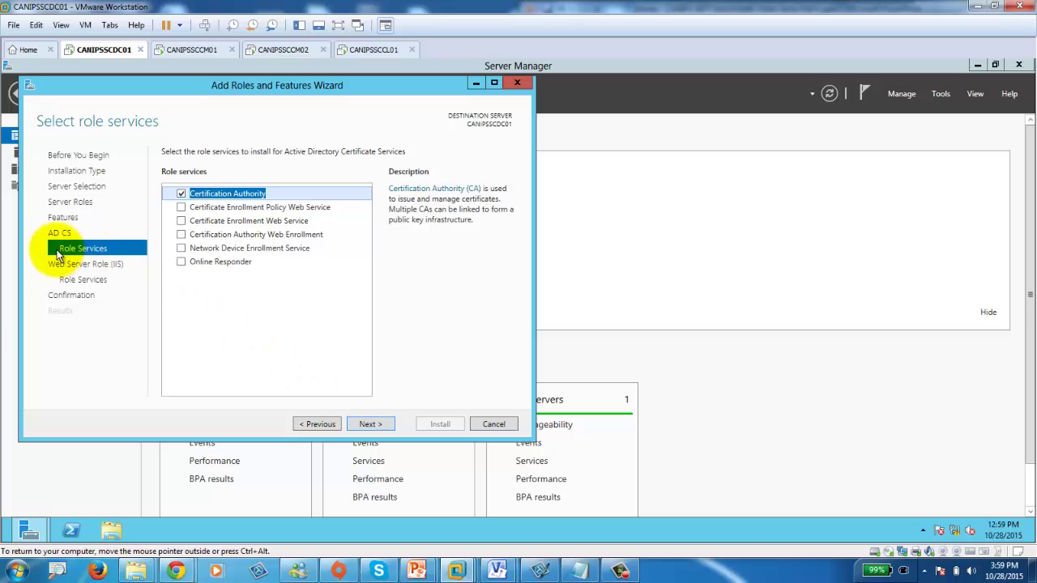
left_click(322, 423)
left_click(323, 424)
left_click(323, 425)
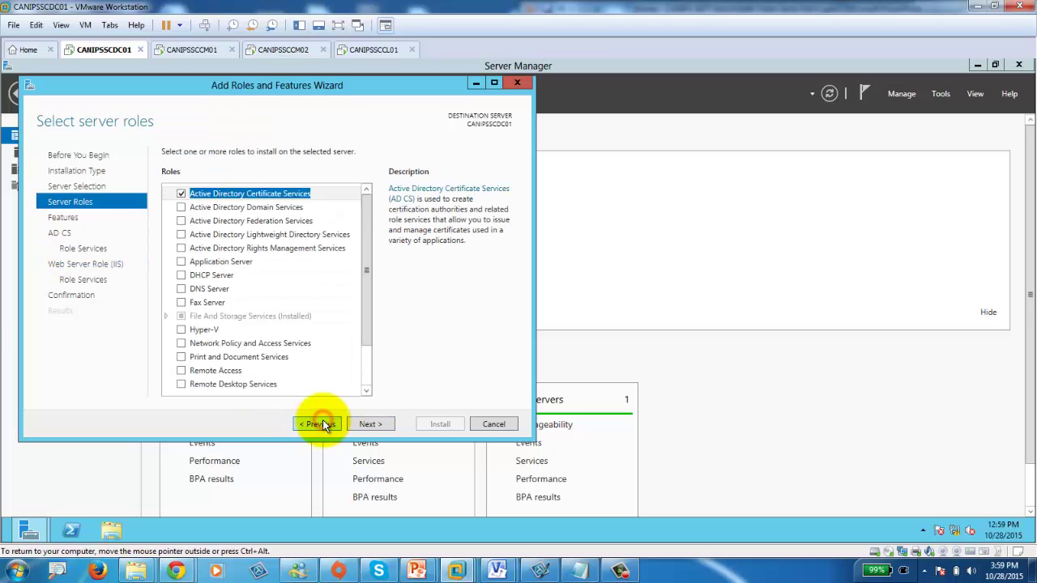
Swap AD CS for Active Directory Domain Services with its required features, continuing to Web Server (IIS).
left_click(181, 194)
left_click(181, 208)
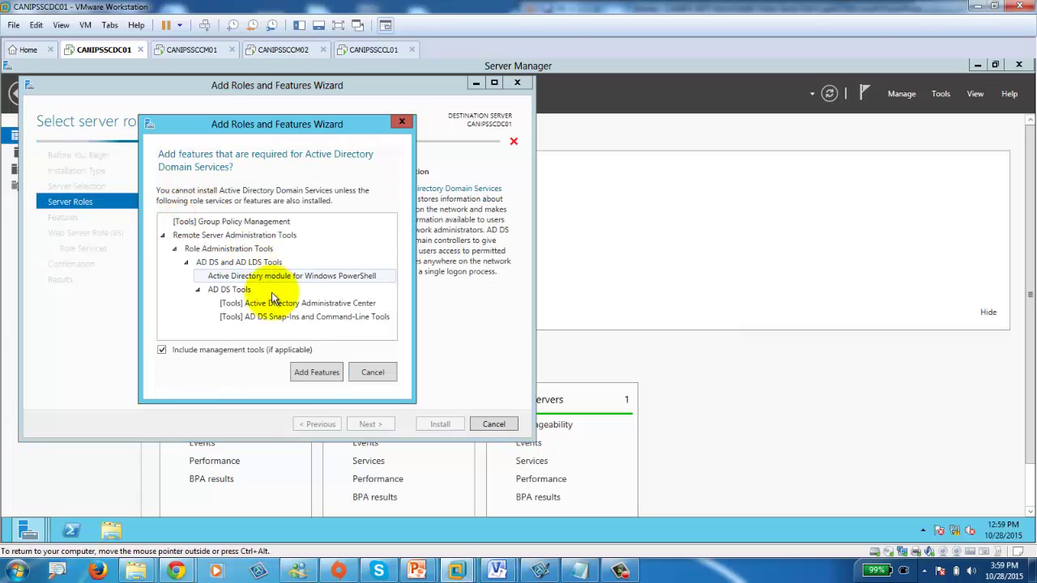
left_click(316, 375)
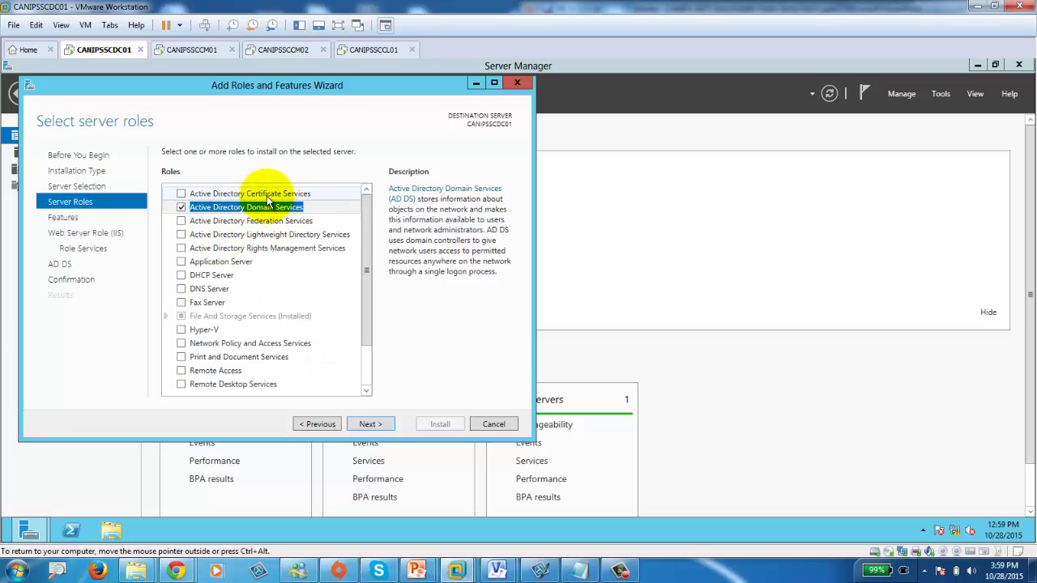
left_click(368, 422)
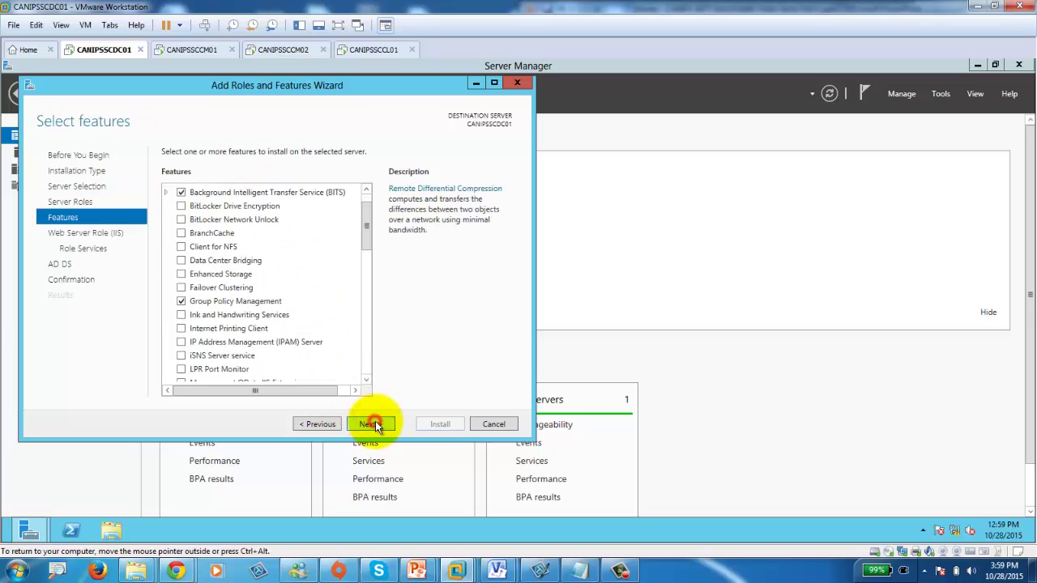
left_click(371, 423)
Enable Dynamic Content Compression and the Security role services, keeping Request Filtering on.
left_click(372, 424)
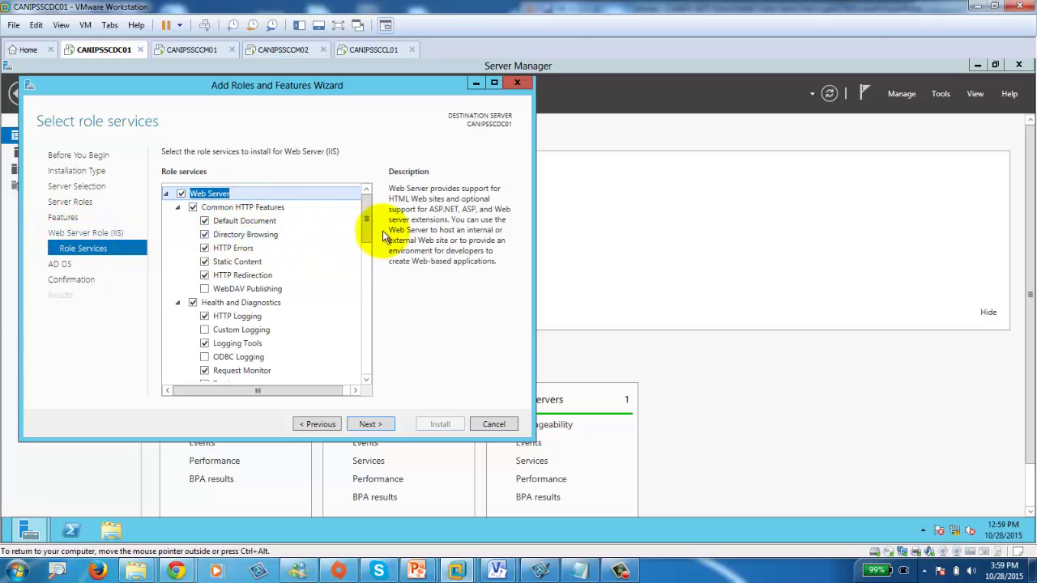
left_click(215, 289)
left_click_drag(367, 227, 370, 266)
left_click(204, 274)
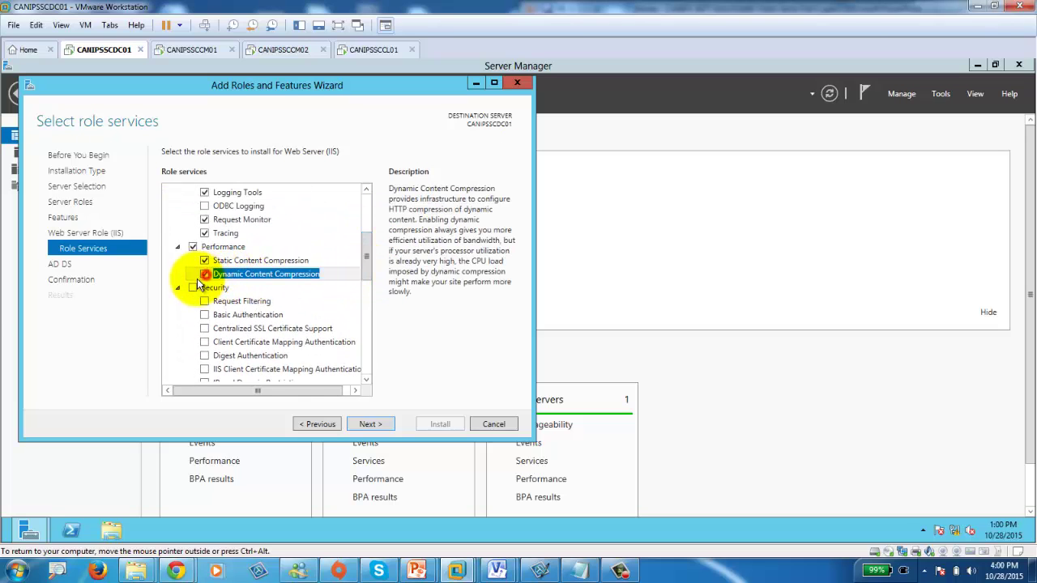
left_click(194, 288)
left_click(204, 302)
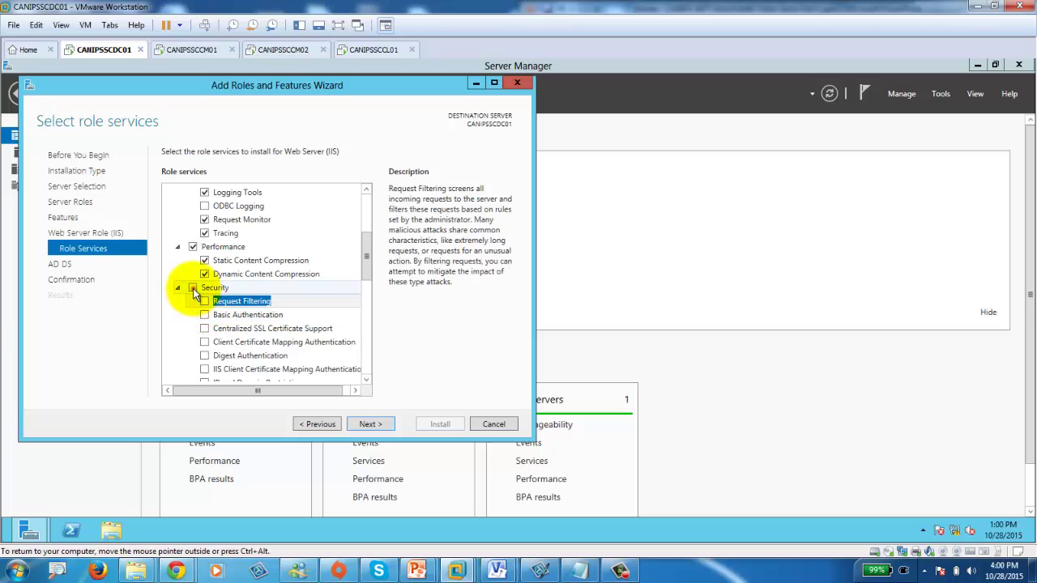
left_click(192, 288)
Enable Basic, Digest, Windows and certificate mapping authentication, Centralized SSL, IP restrictions and URL Authorization.
left_click(204, 315)
left_click(205, 328)
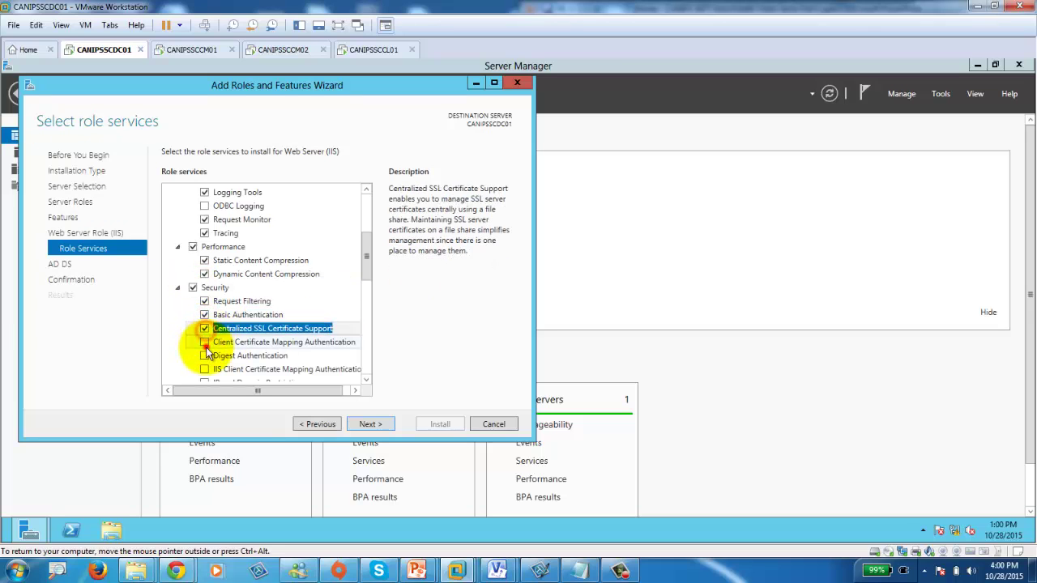
left_click(204, 342)
left_click(204, 355)
left_click(204, 369)
scroll(204, 364, "down", 1)
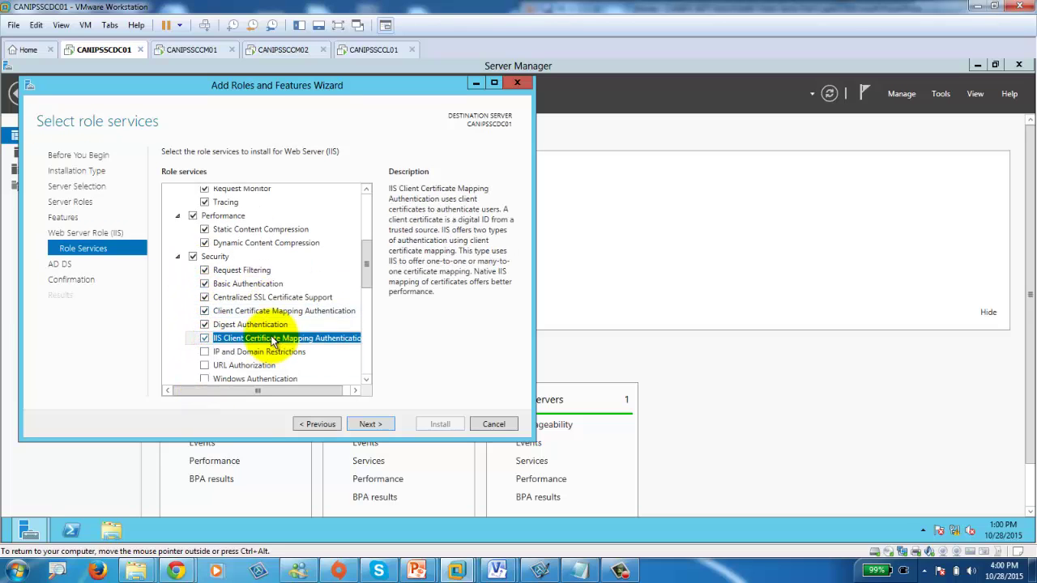
left_click(205, 352)
left_click(204, 365)
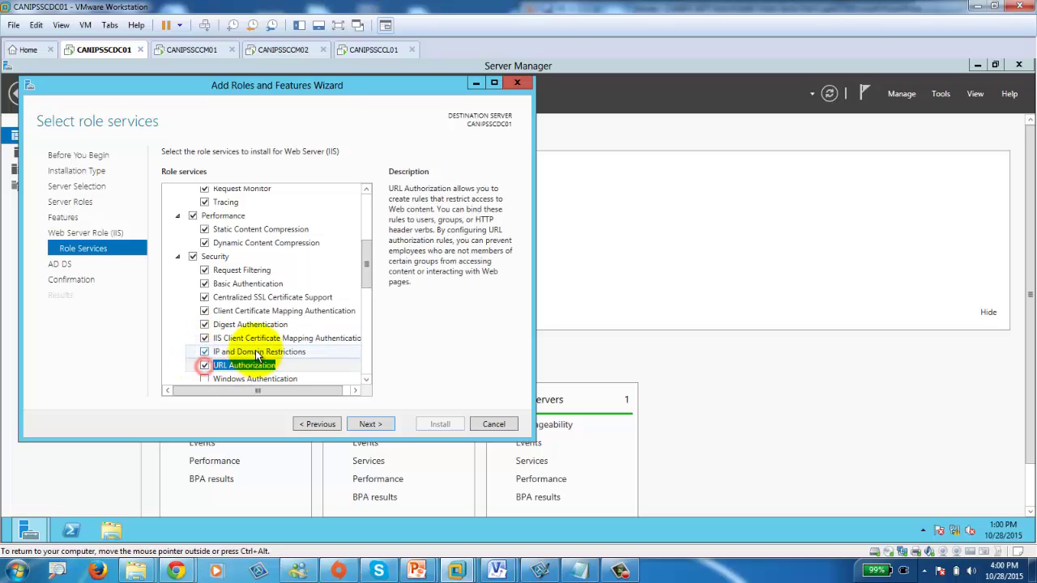
scroll(202, 356, "down", 2)
left_click(204, 317)
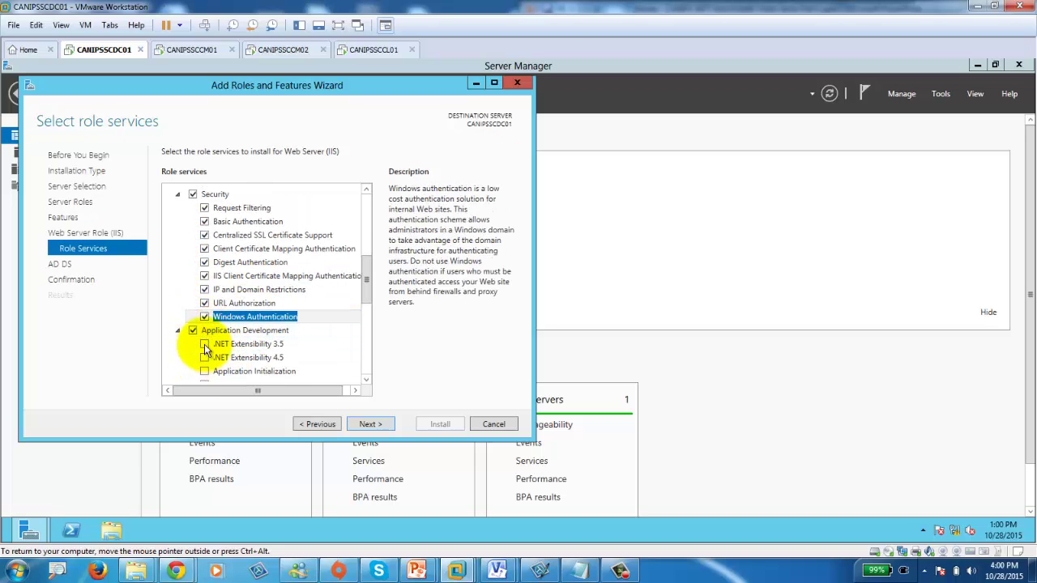
Enable .NET Extensibility 3.5 and 4.5 and Application Initialization, accepting required features.
left_click(205, 344)
left_click(312, 373)
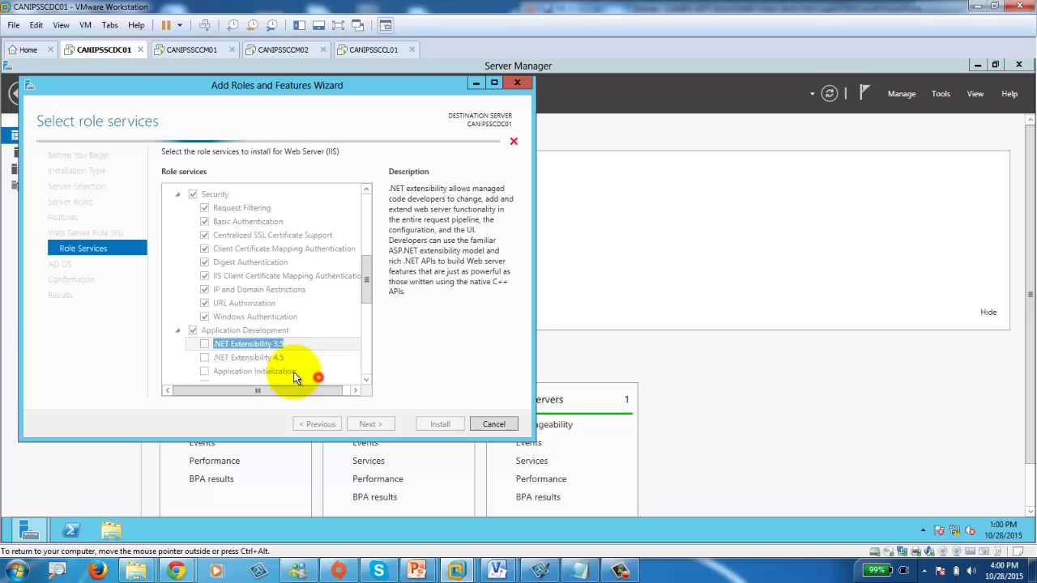
left_click(204, 357)
left_click(204, 371)
Enable ASP, ASP.NET 3.5 and 4.5, CGI, Server Side Includes and WebSocket Protocol.
scroll(302, 316, "down", 2)
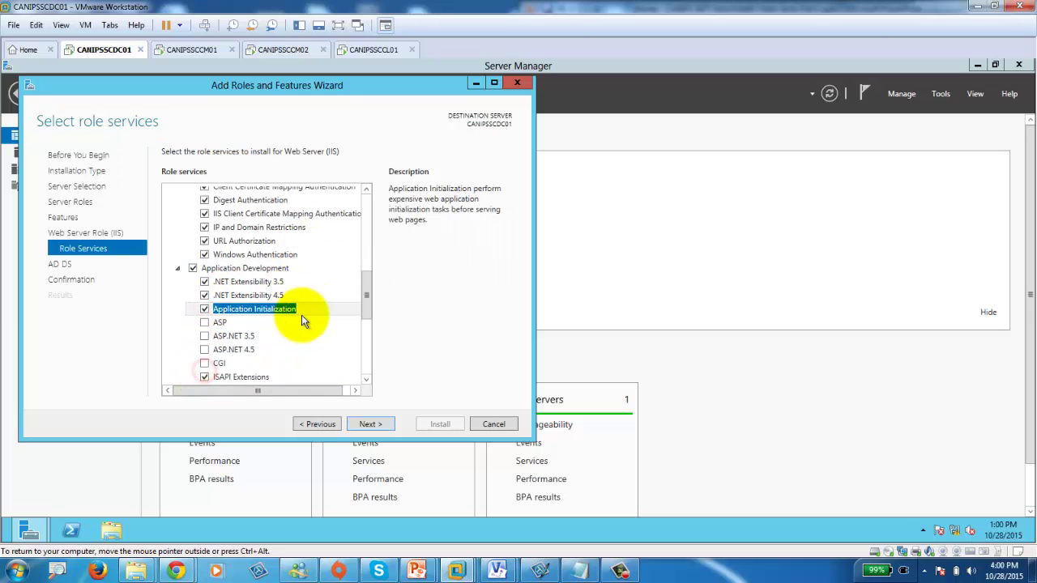
scroll(301, 315, "down", 1)
left_click(204, 289)
left_click(204, 305)
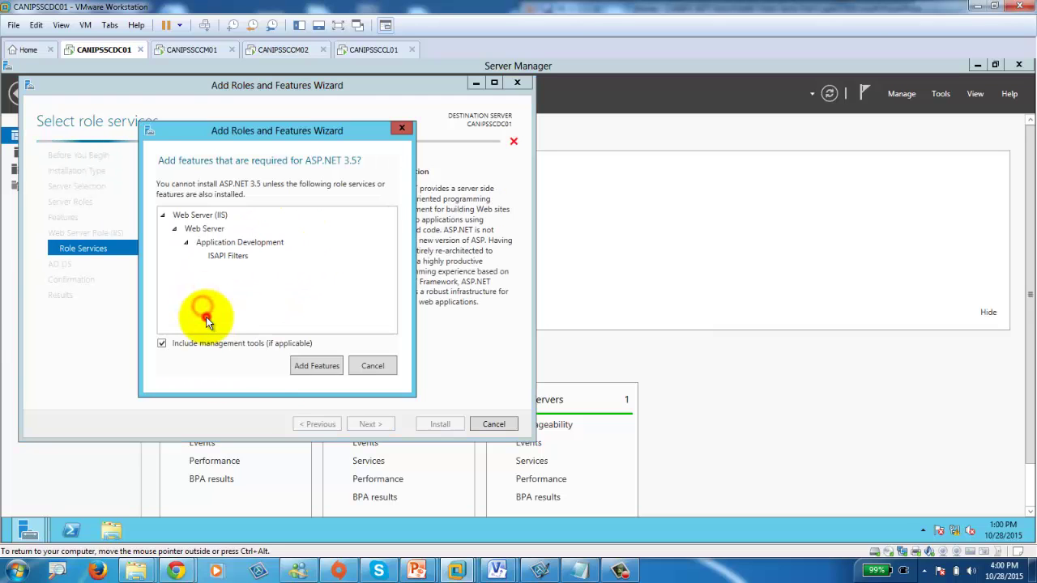
left_click(317, 366)
left_click(204, 318)
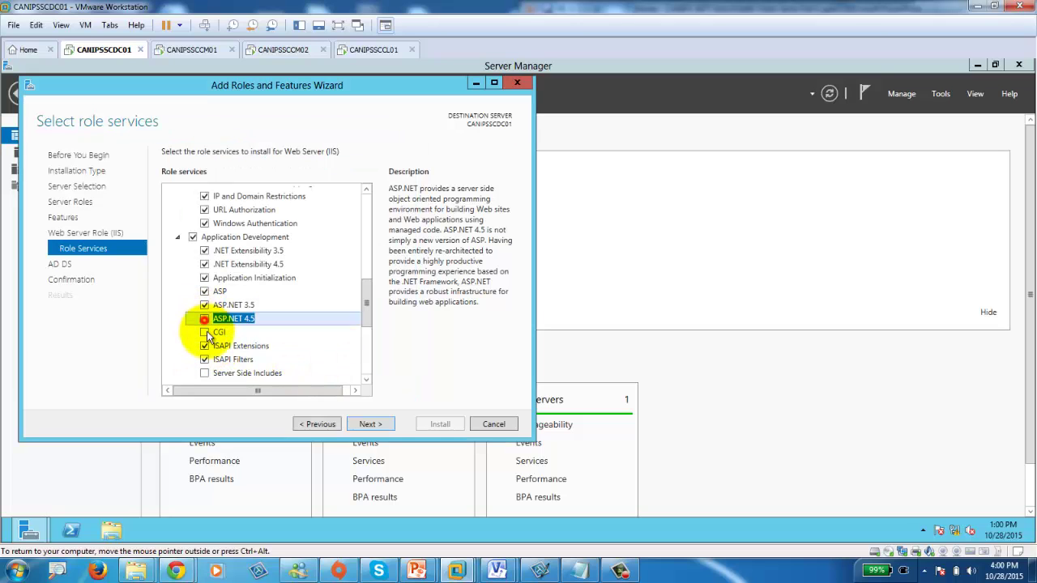
left_click(204, 332)
scroll(283, 328, "down", 1)
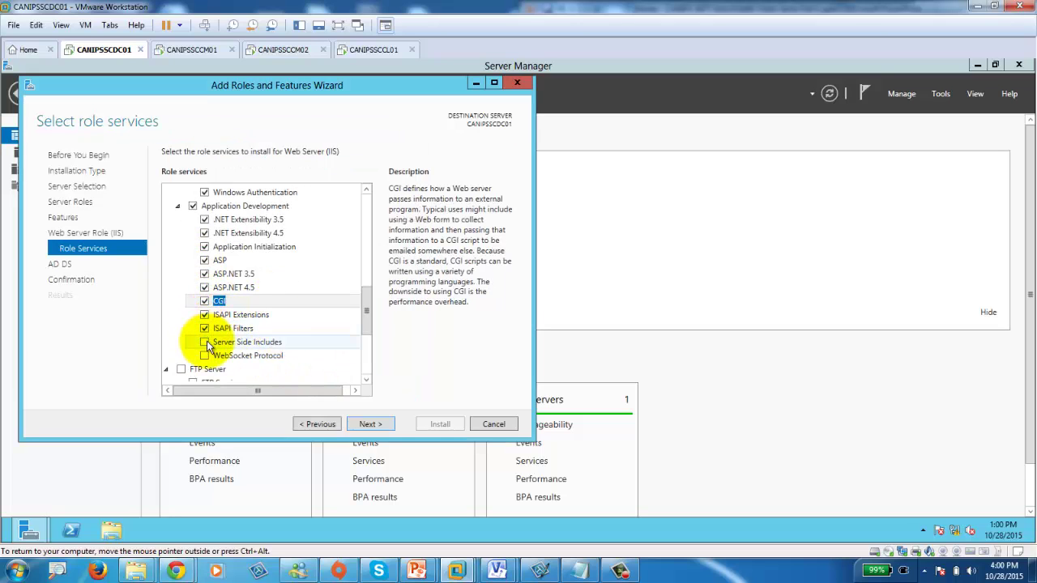
left_click(204, 342)
left_click(204, 355)
Add IIS 6 Management Console and Scripting Tools, Management Scripts, Management Service and Hostable Web Core.
scroll(313, 303, "down", 4)
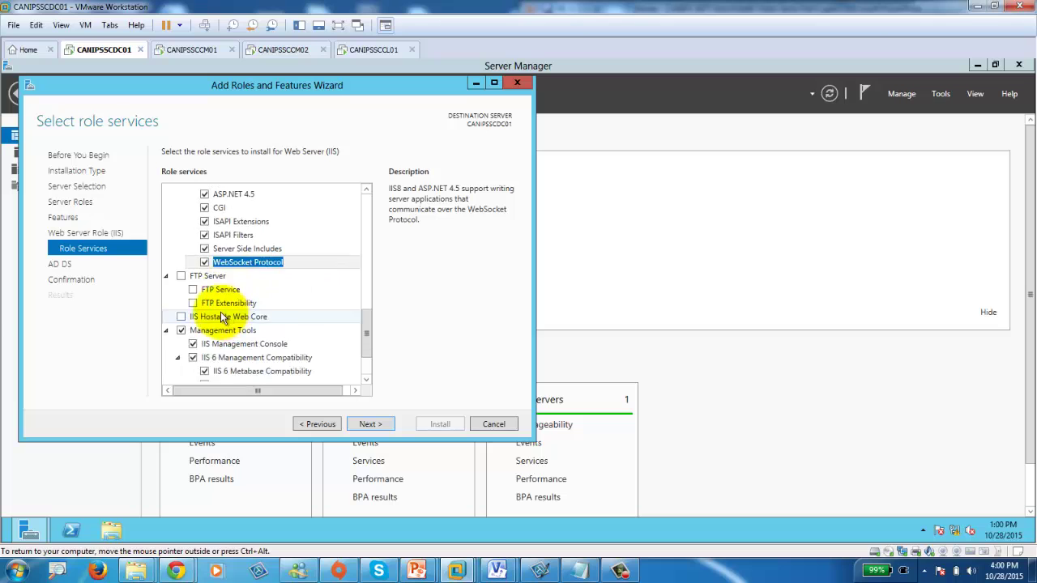
scroll(223, 317, "down", 2)
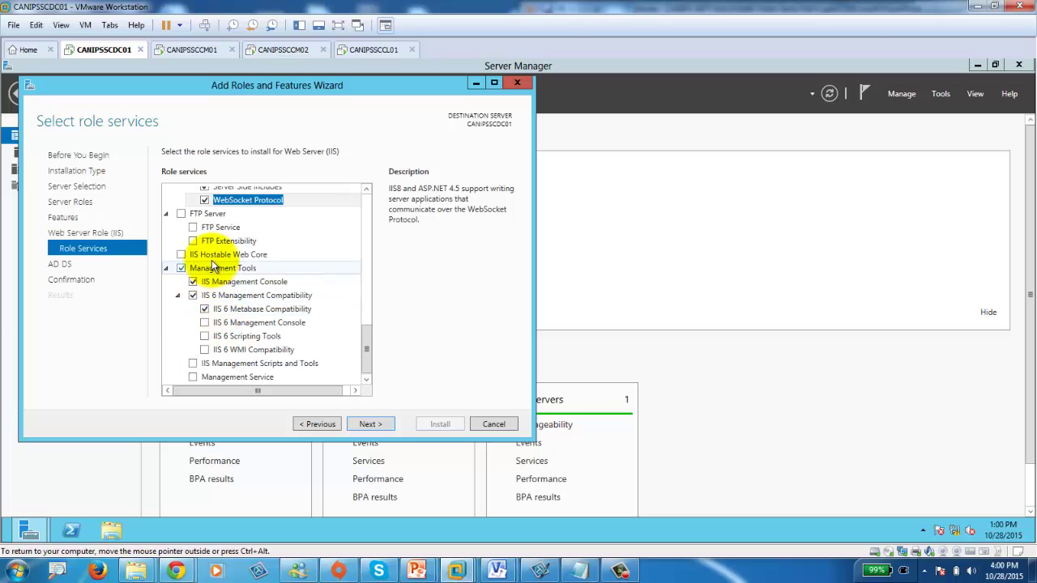
left_click(204, 322)
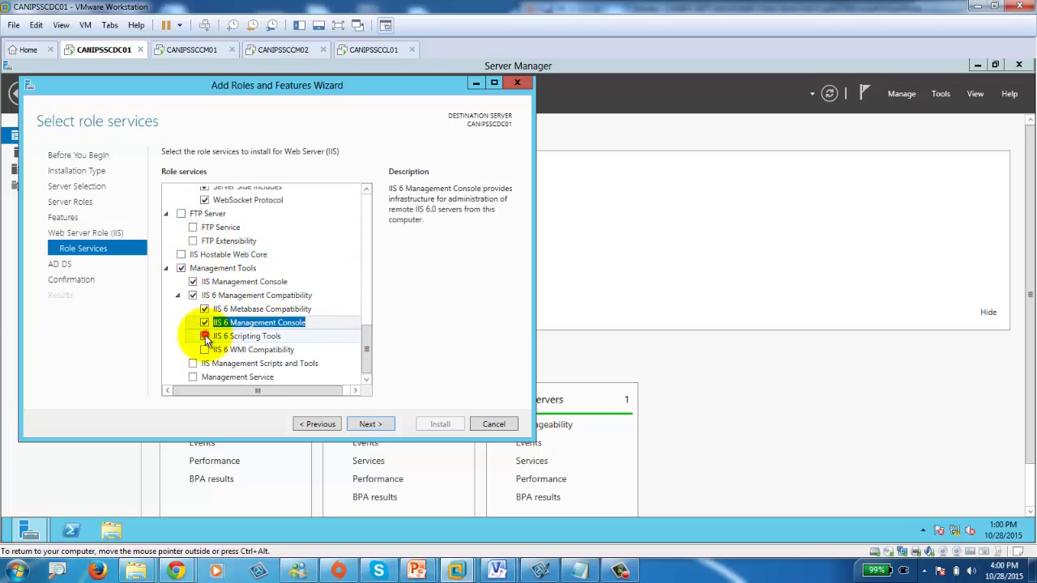
left_click(205, 337)
left_click(316, 371)
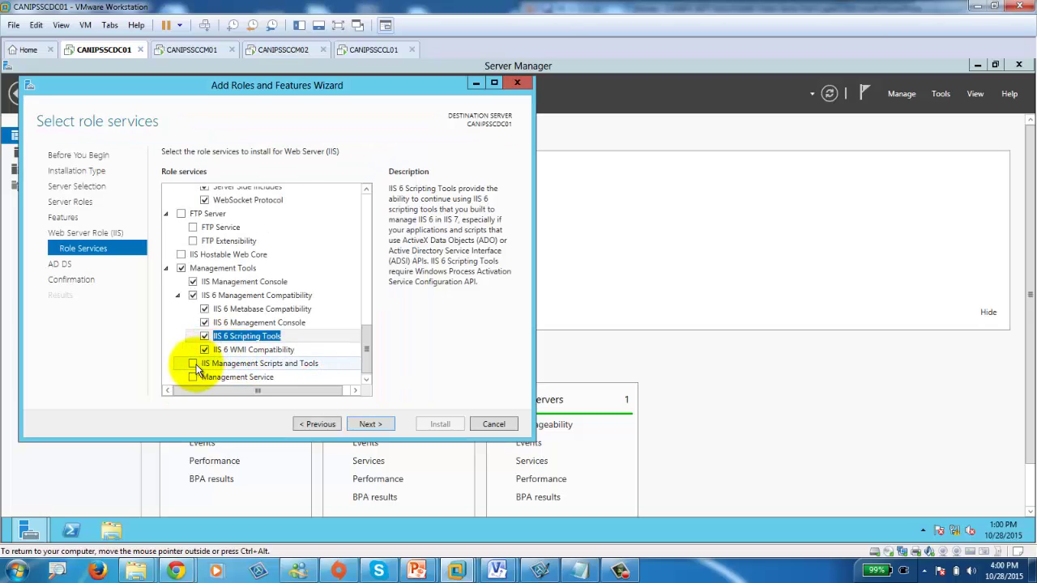
left_click(192, 363)
left_click(192, 377)
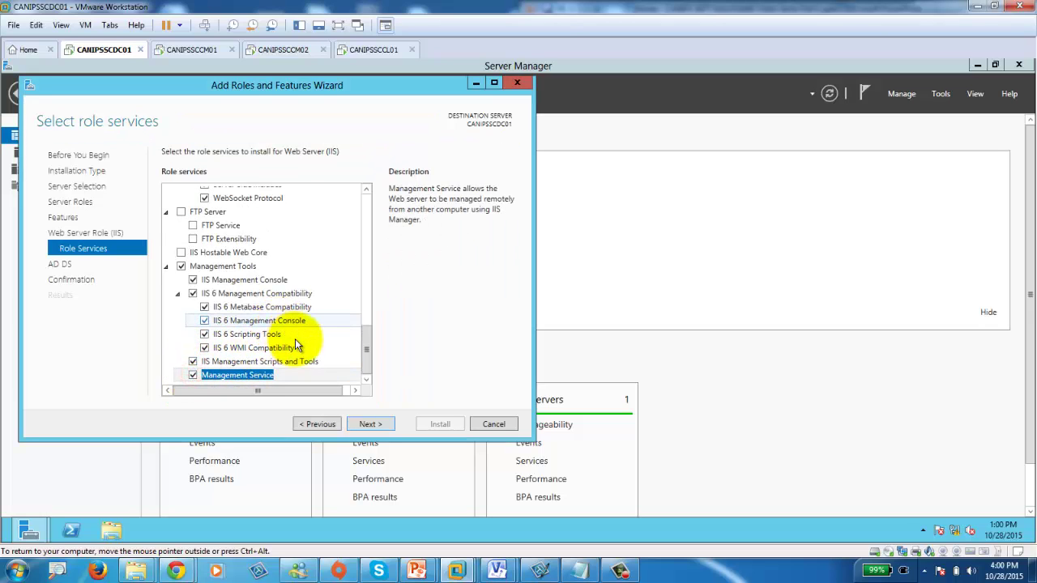
left_click(181, 252)
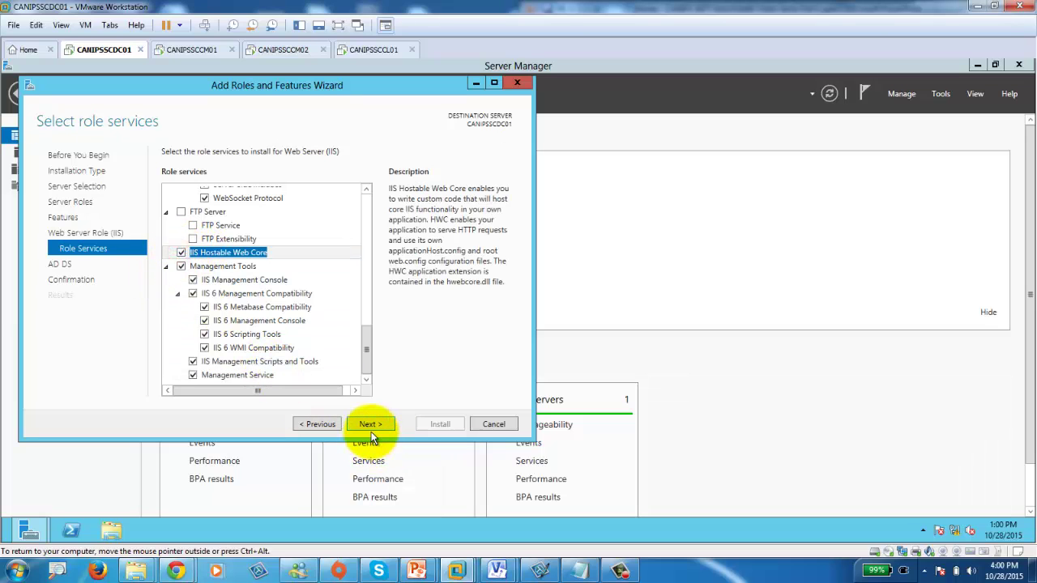
left_click(370, 424)
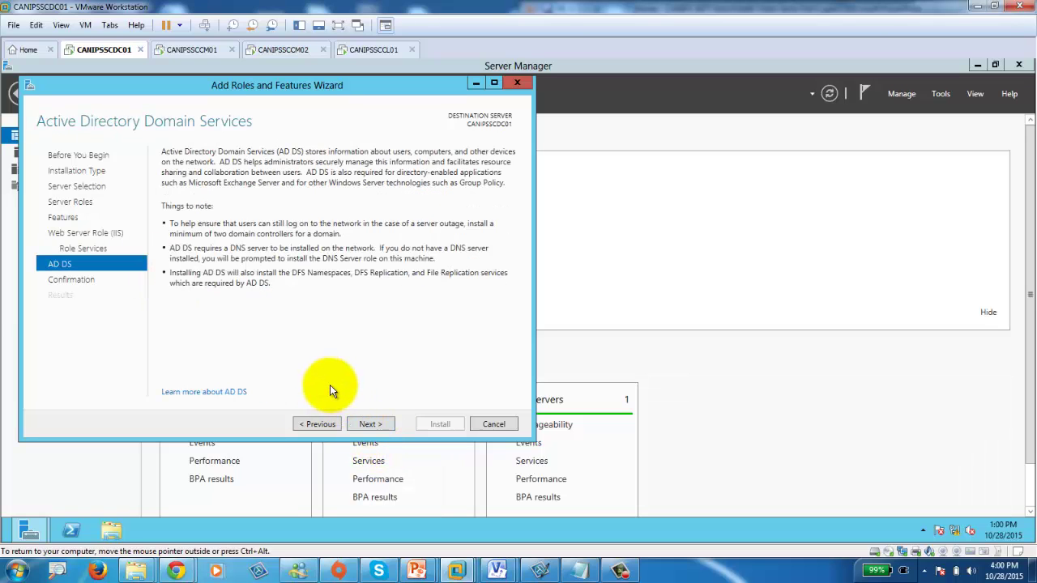
Confirm the selections and install; it fails because the source files cannot be found.
left_click(372, 423)
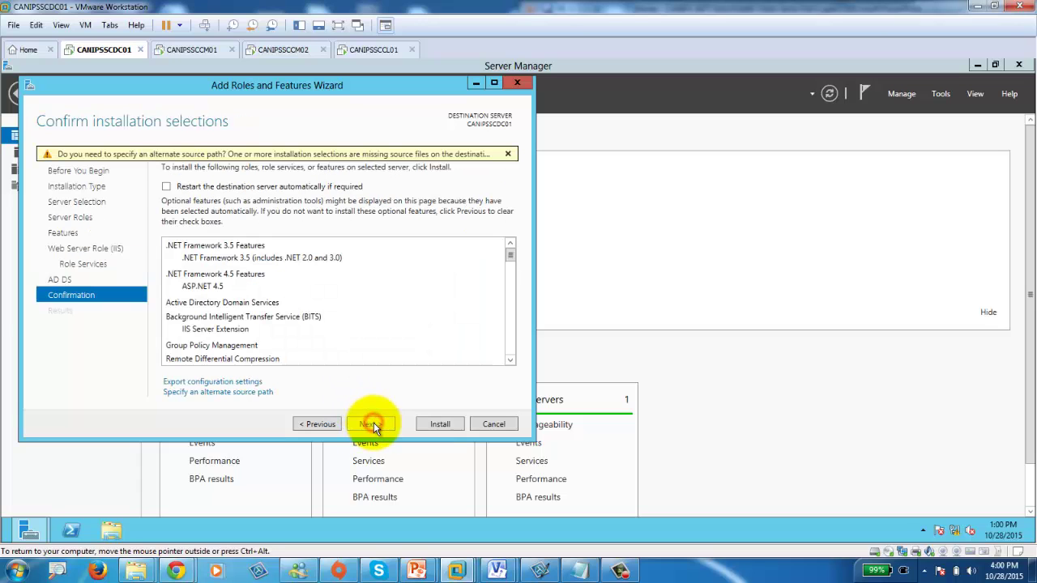
left_click(442, 424)
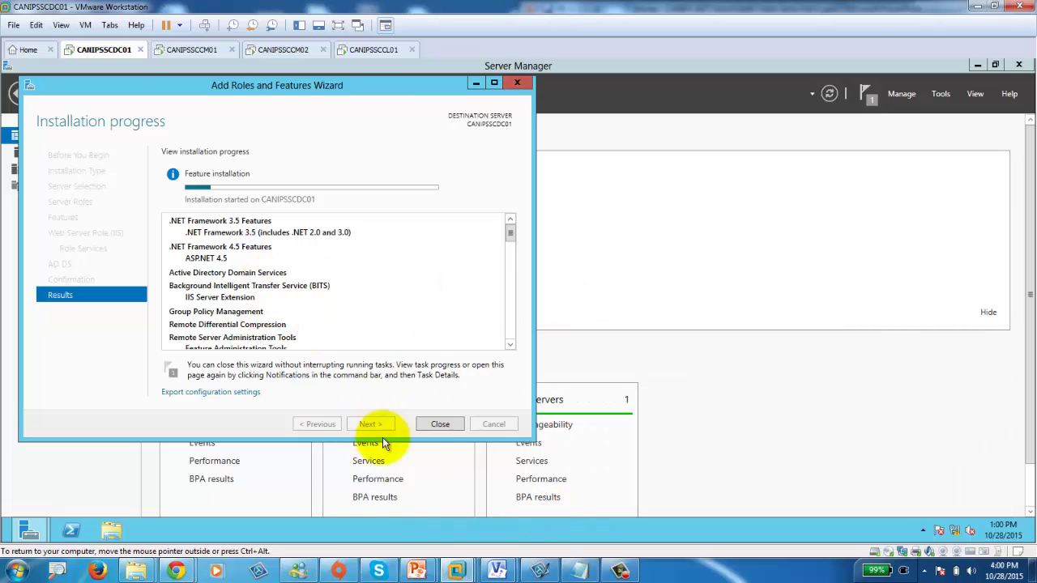
left_click(620, 571)
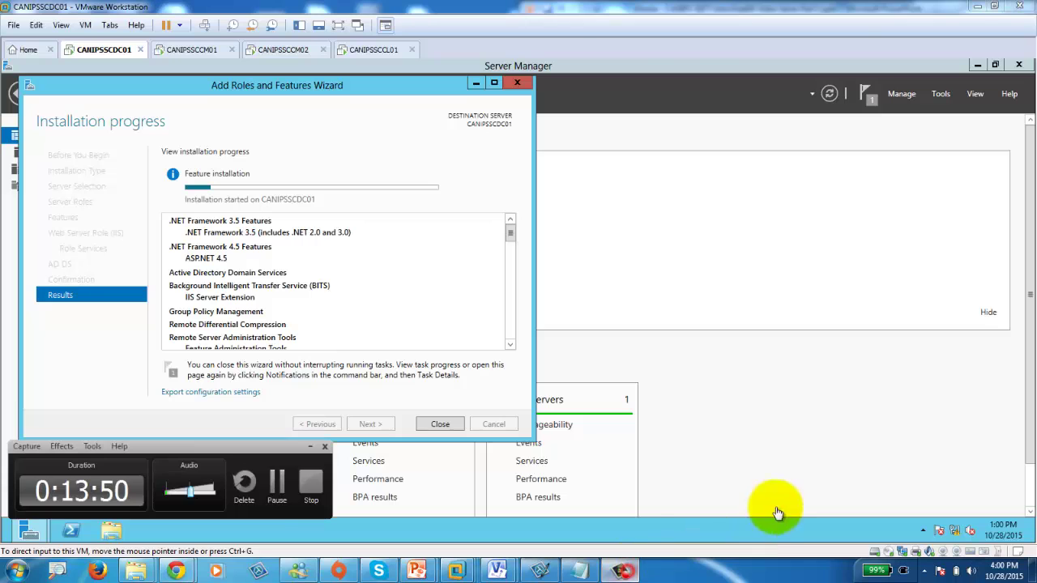
left_click(277, 486)
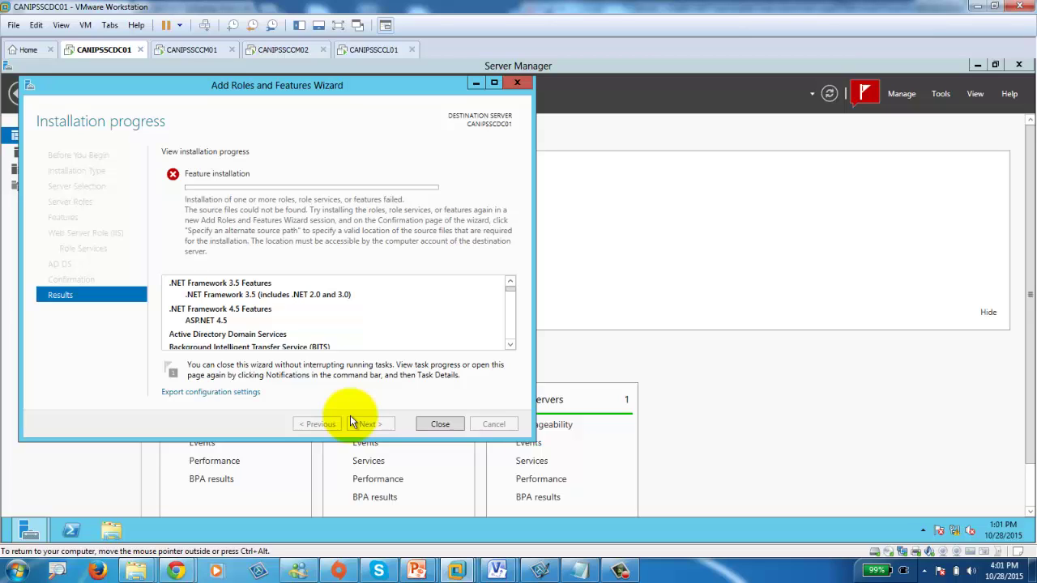
Restart the wizard and select Active Directory Domain Services with its required management features.
left_click(450, 423)
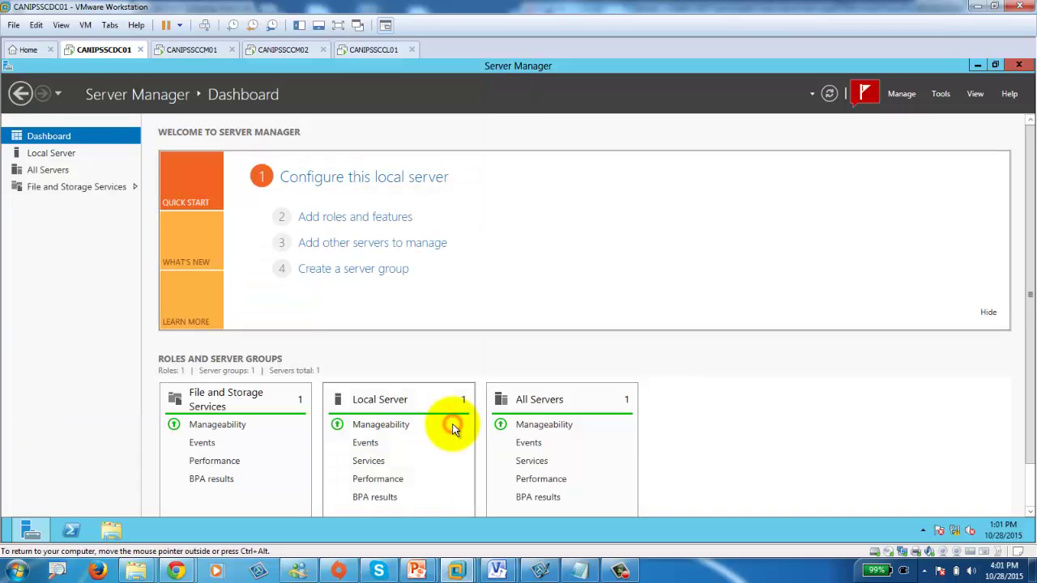
left_click(349, 217)
left_click(386, 442)
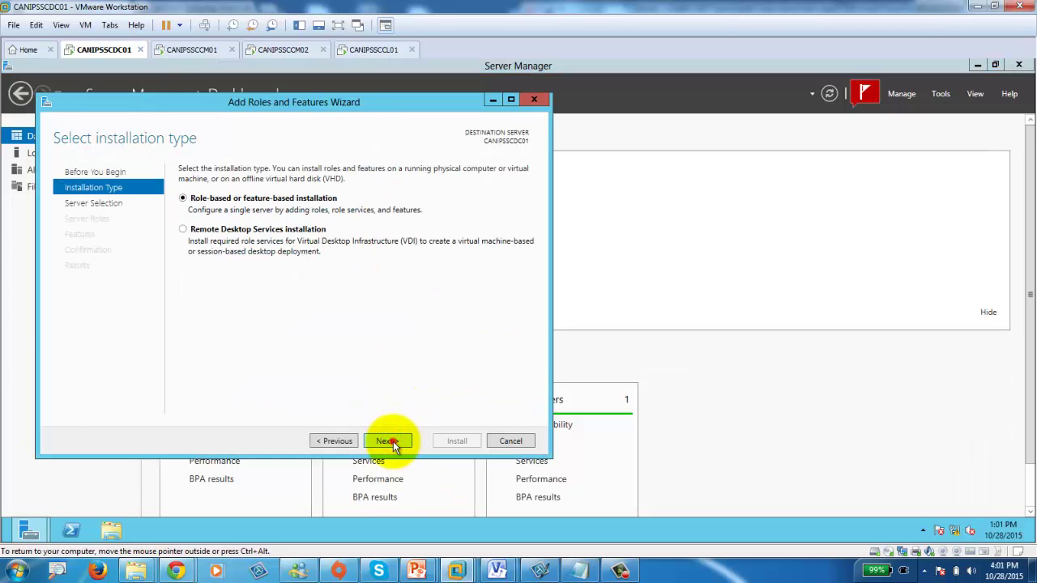
left_click(387, 442)
left_click(387, 441)
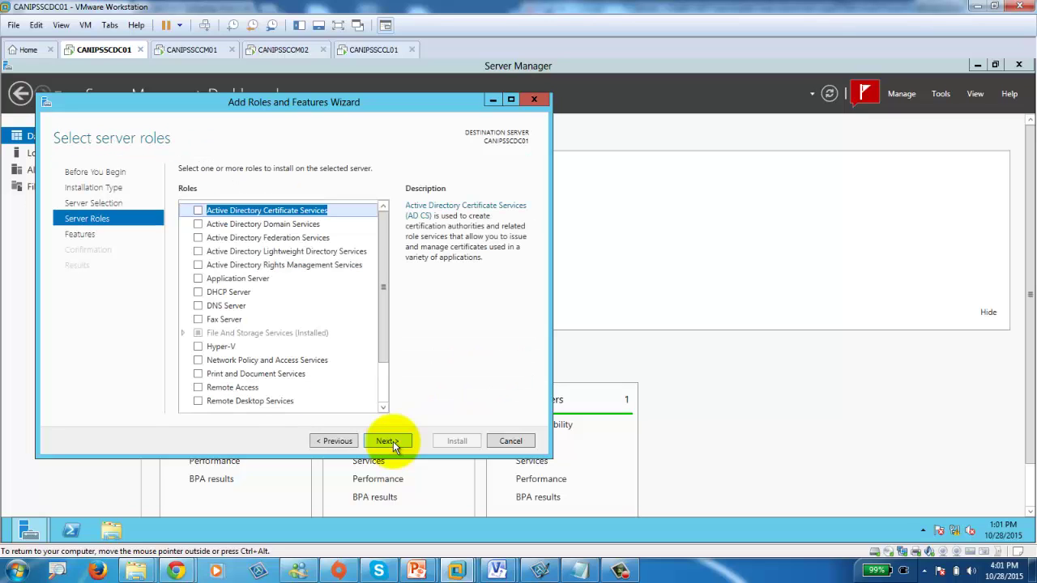
left_click(392, 442)
left_click(341, 443)
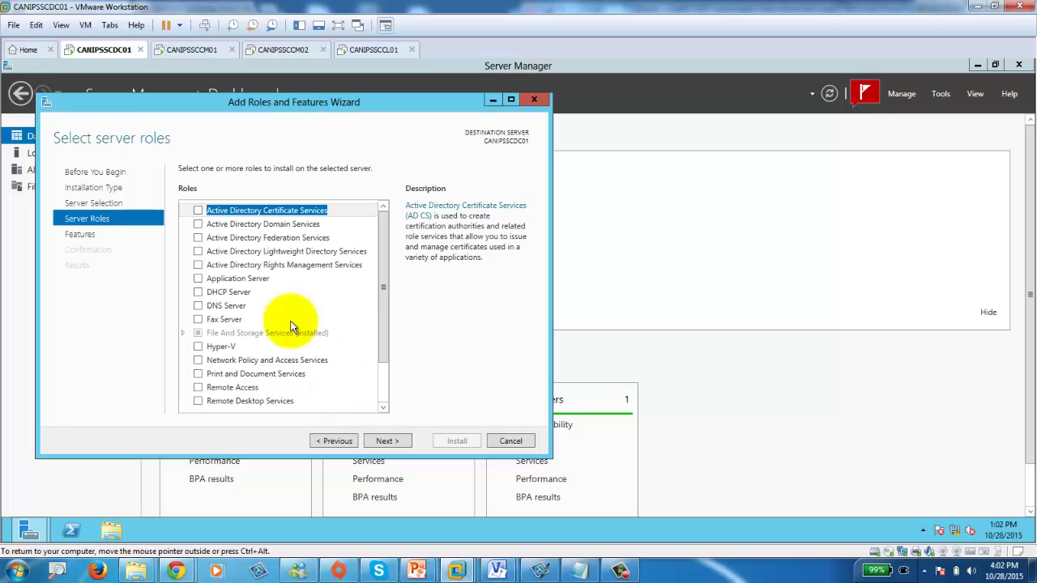
left_click(199, 225)
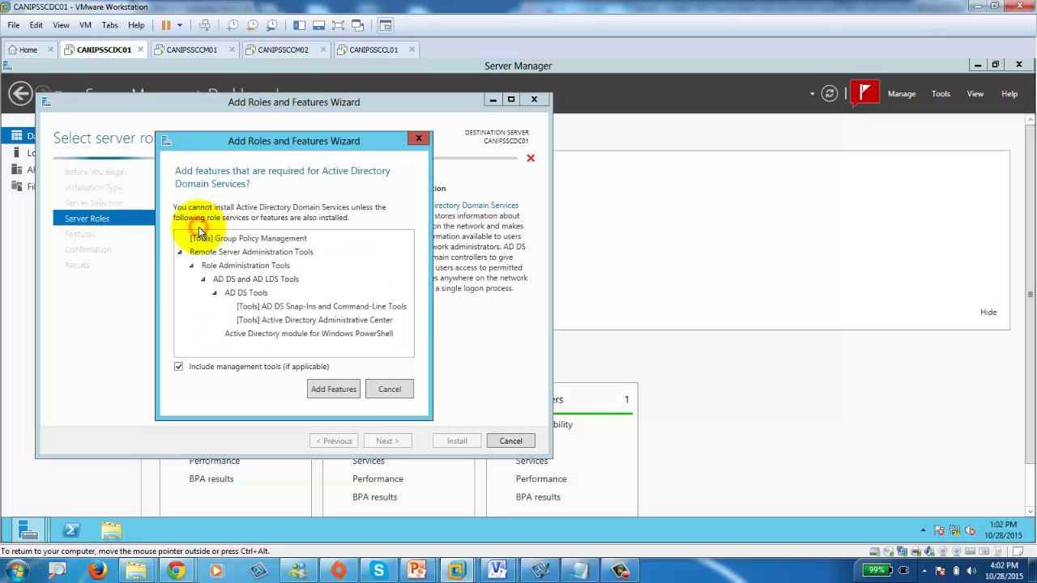
left_click(333, 389)
left_click(386, 440)
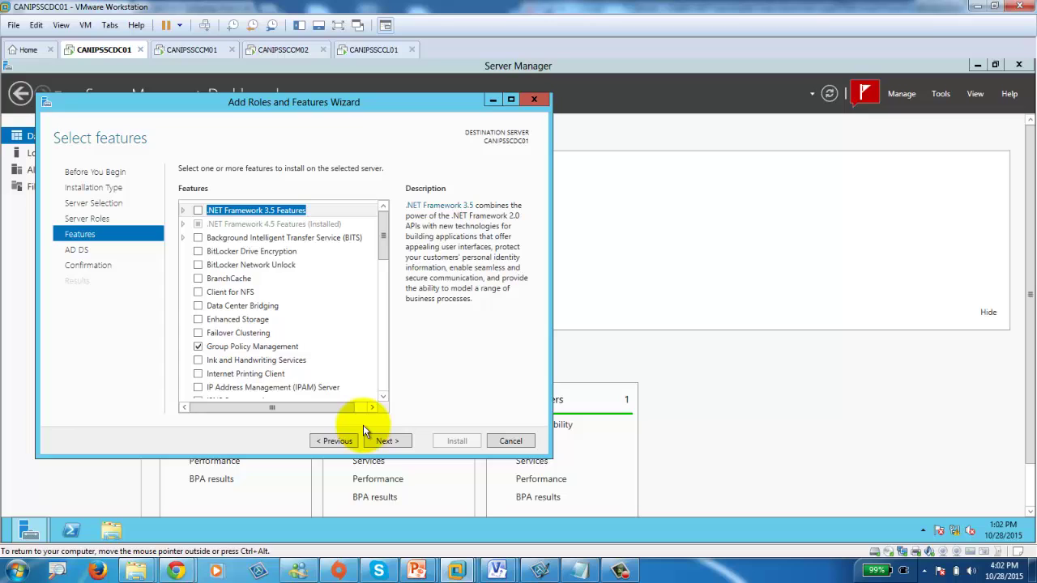
Allow automatic restart, install AD DS, and close the wizard after it succeeds.
left_click(385, 439)
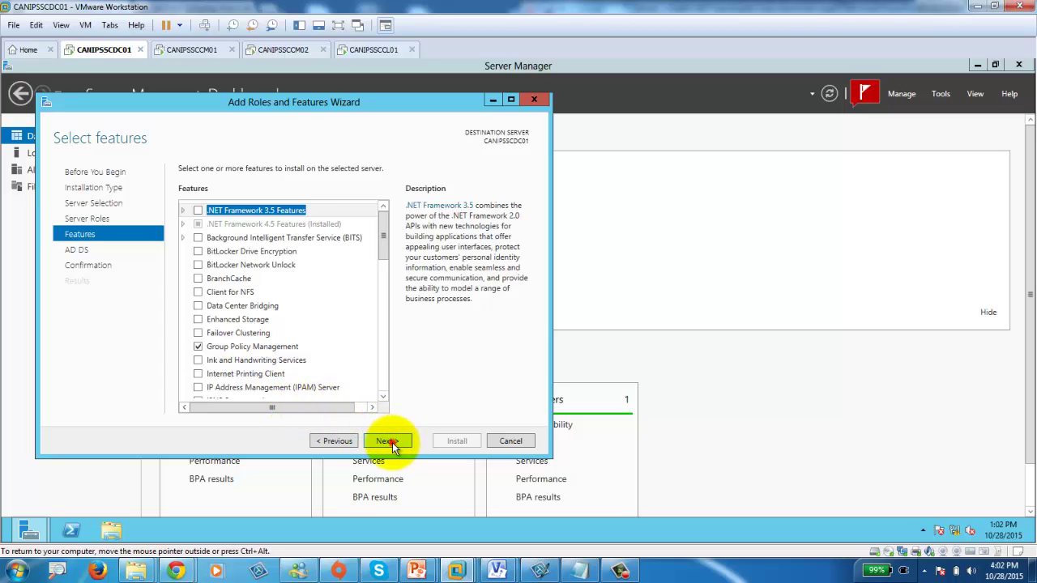
left_click(392, 442)
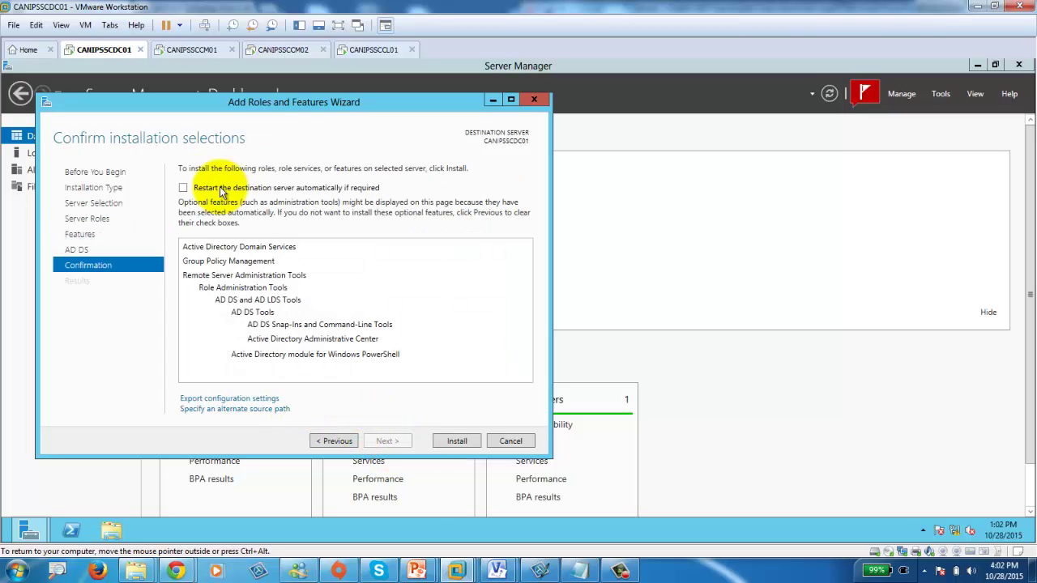
left_click(183, 187)
left_click(572, 339)
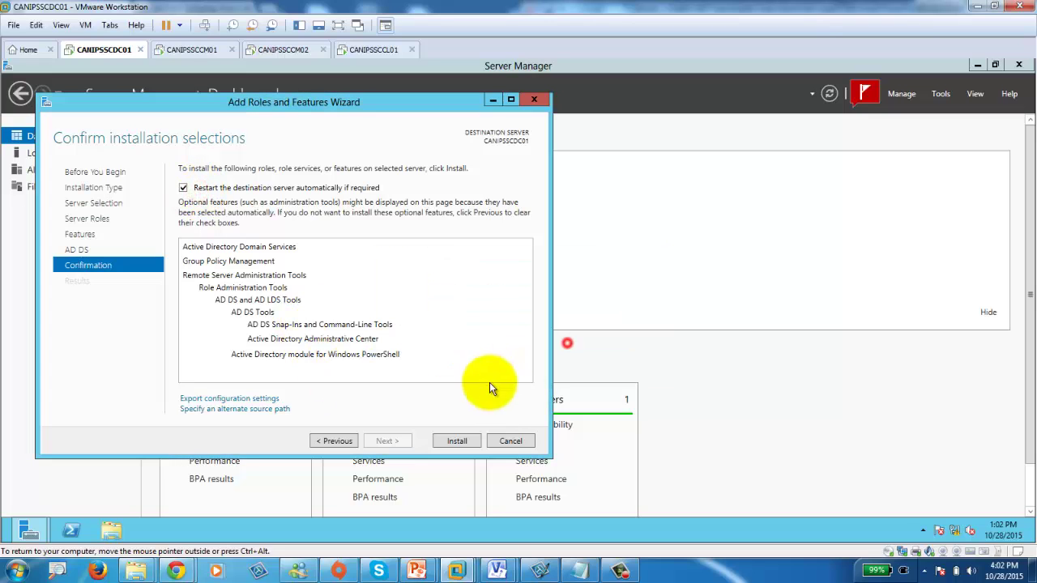
left_click(457, 441)
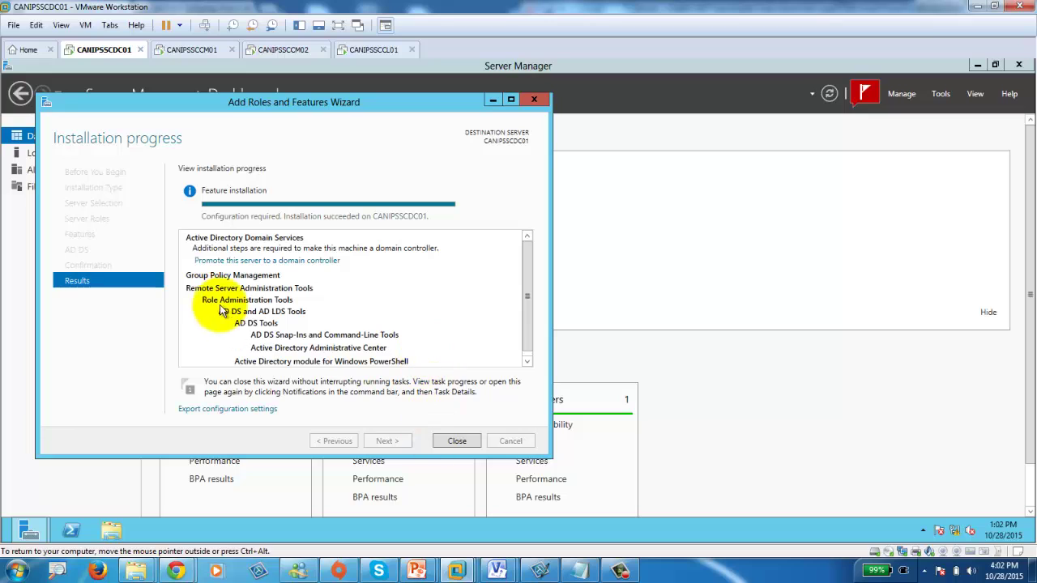
left_click(450, 440)
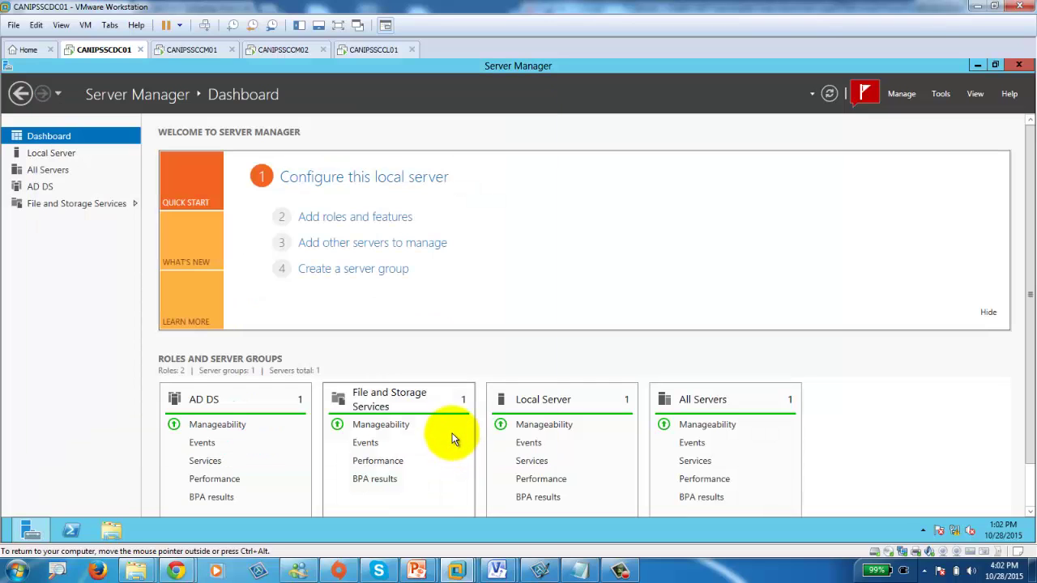
Clear the failed and successful feature installation notices from Notifications.
left_click(866, 95)
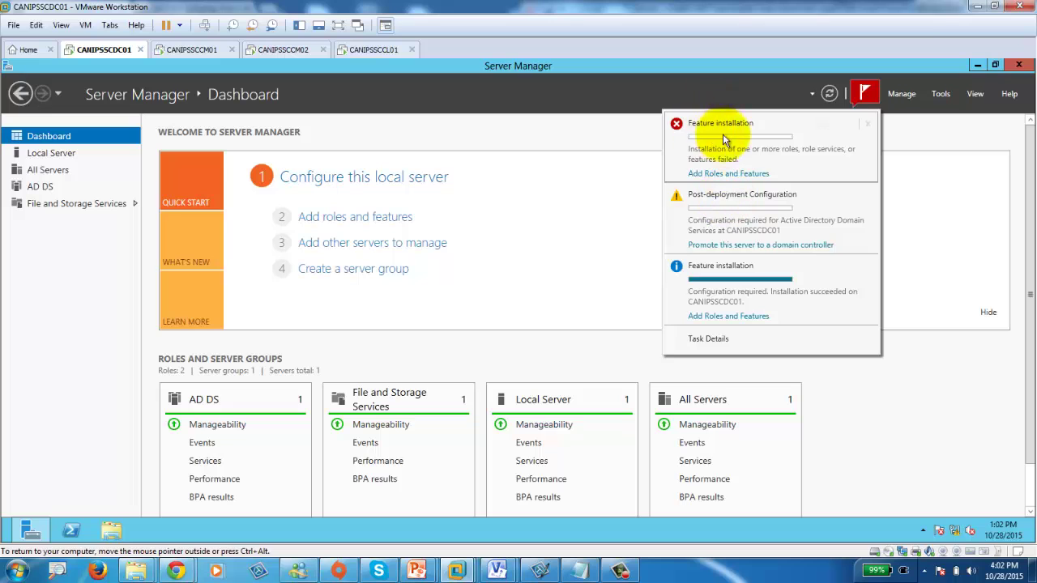
left_click(868, 124)
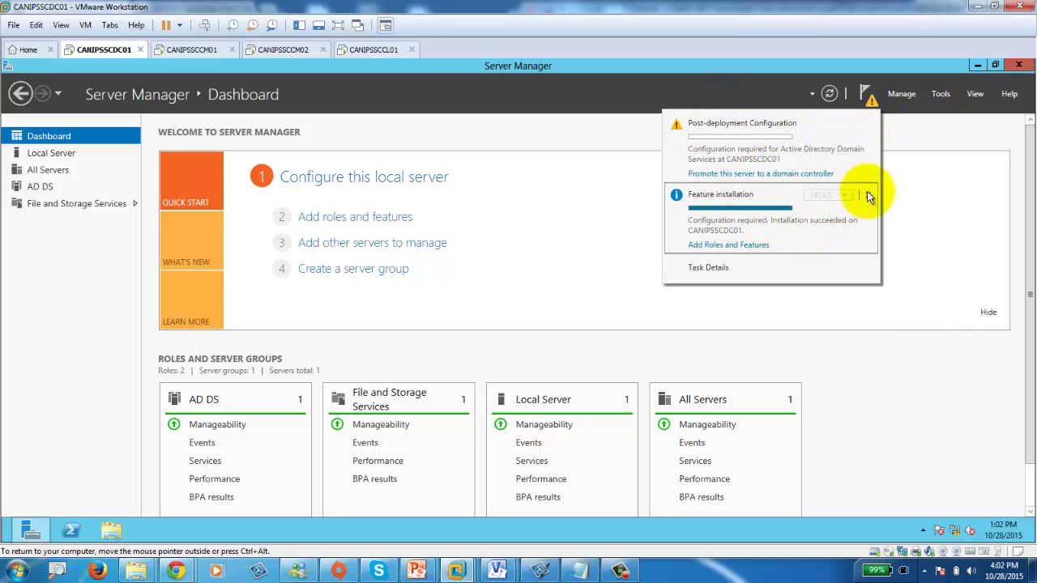
left_click(867, 196)
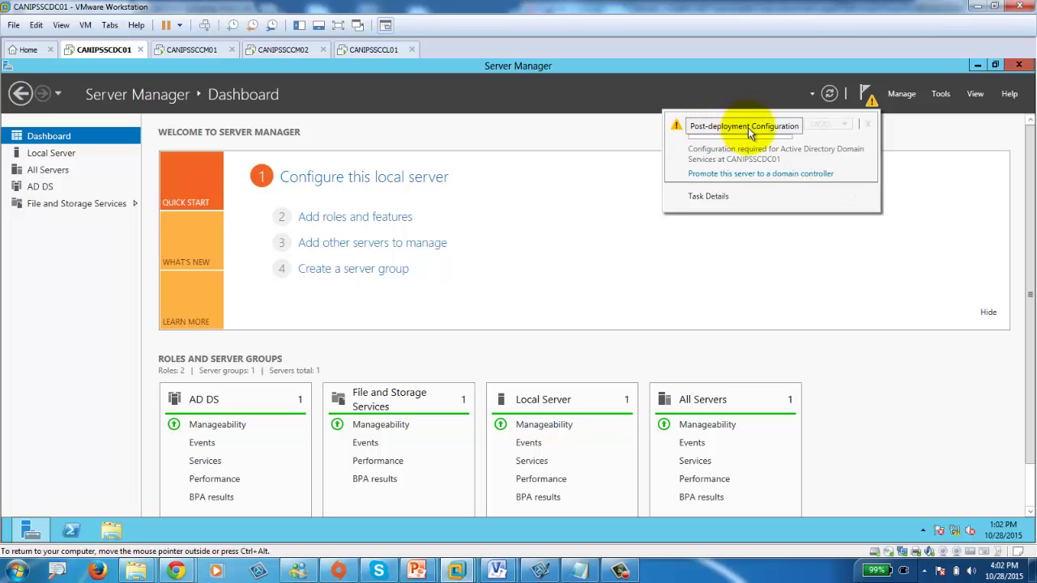
Start domain controller promotion as a new forest with root domain canips.pri.
left_click(761, 174)
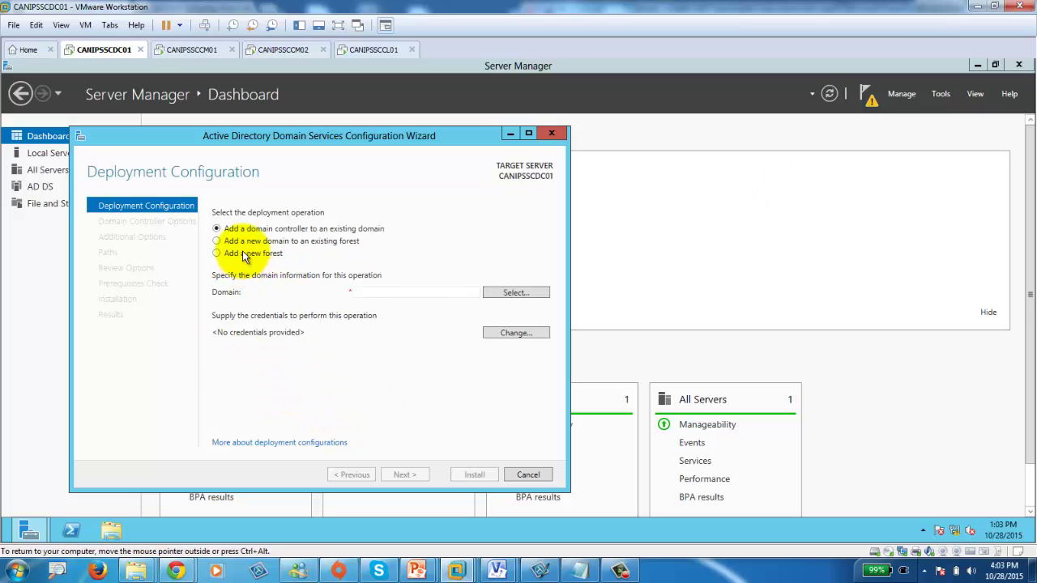
left_click(243, 254)
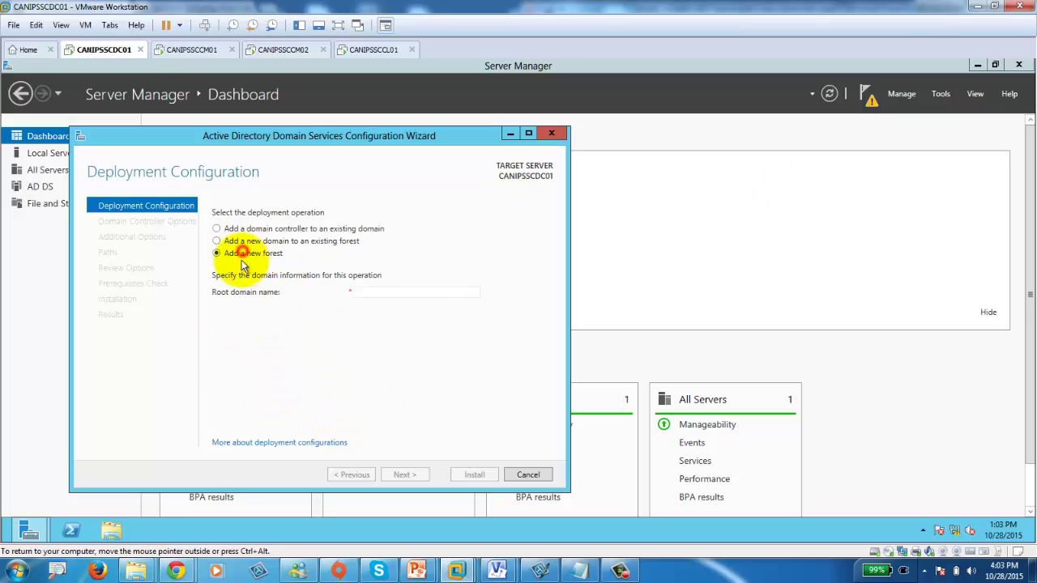
left_click(388, 293)
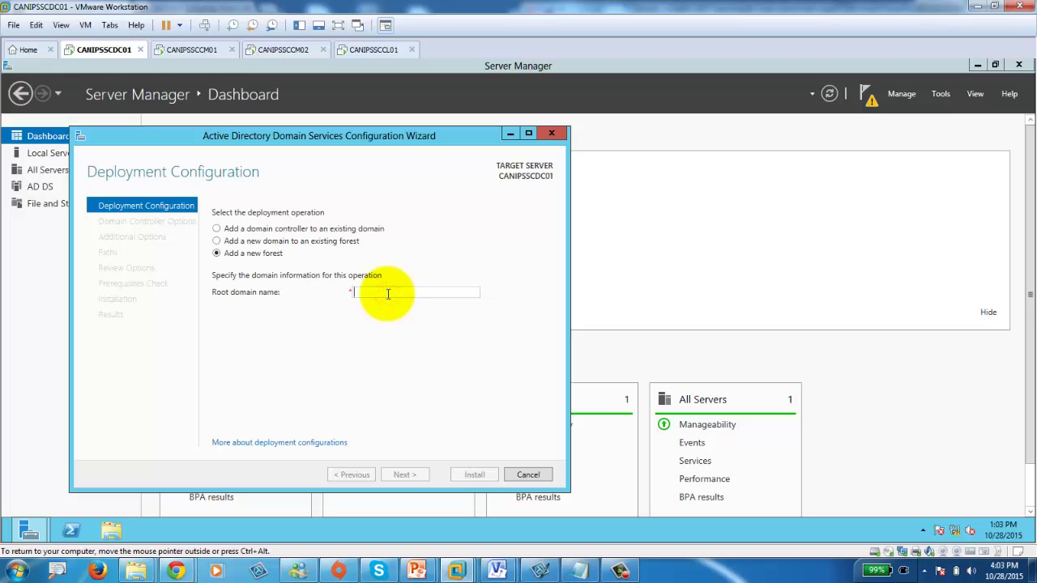
type("canips.pri")
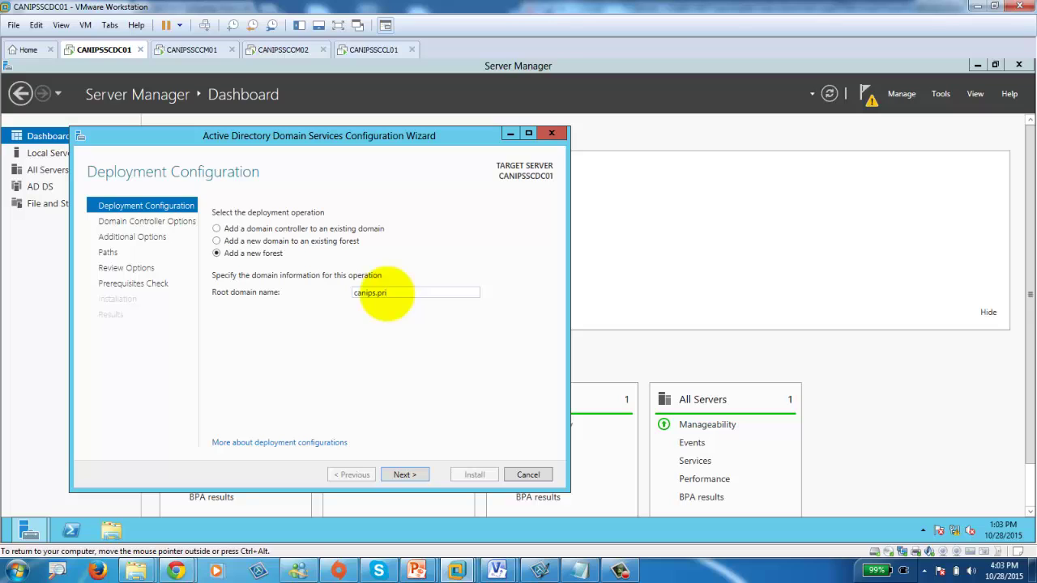
left_click(402, 475)
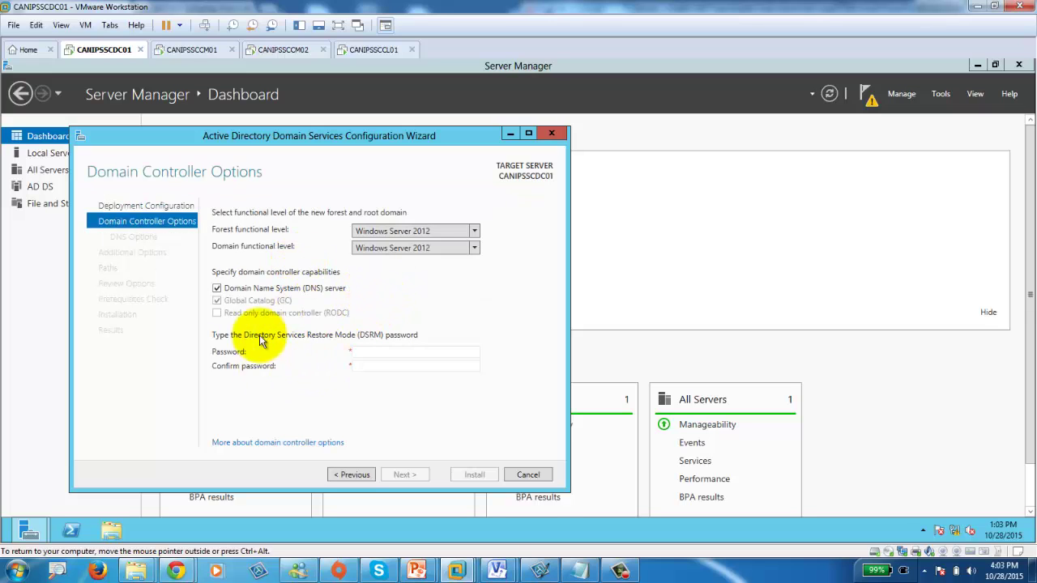
Enter and confirm the DSRM password, then accept the DNS defaults and the CANIPS NetBIOS name.
left_click(372, 354)
type("P")
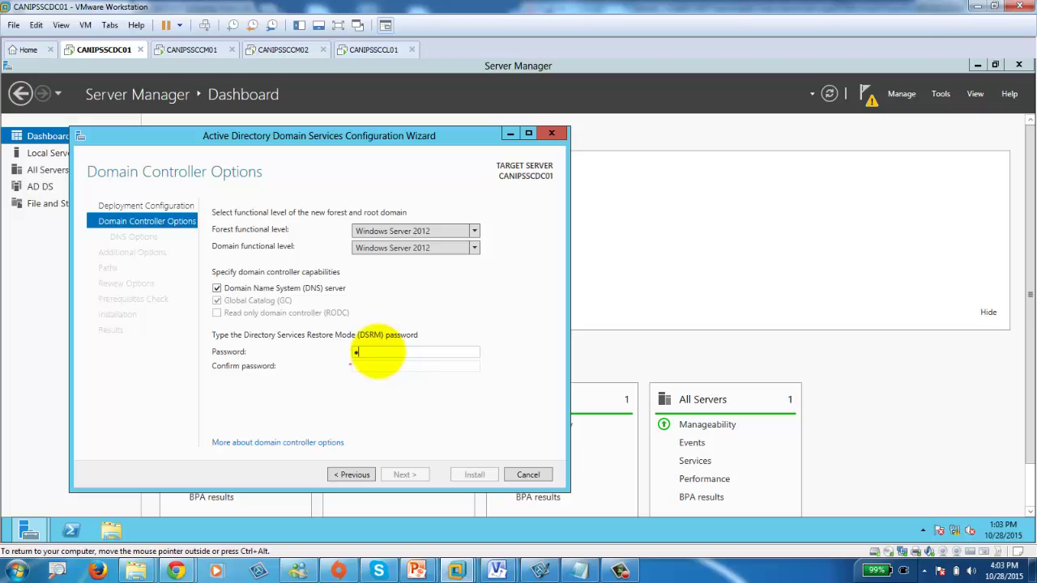
key("Tab")
type("•••••••••")
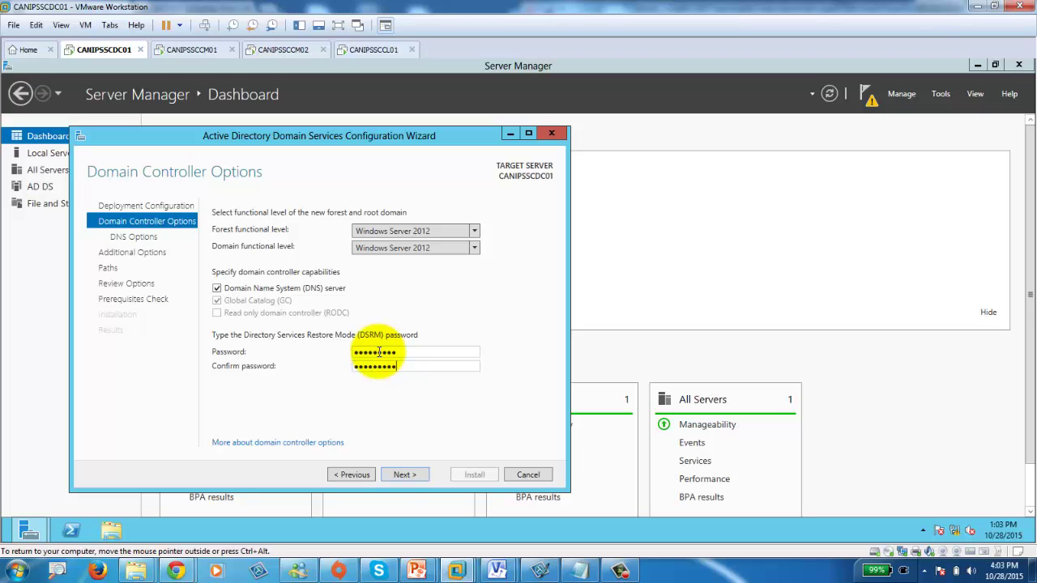
left_click(416, 476)
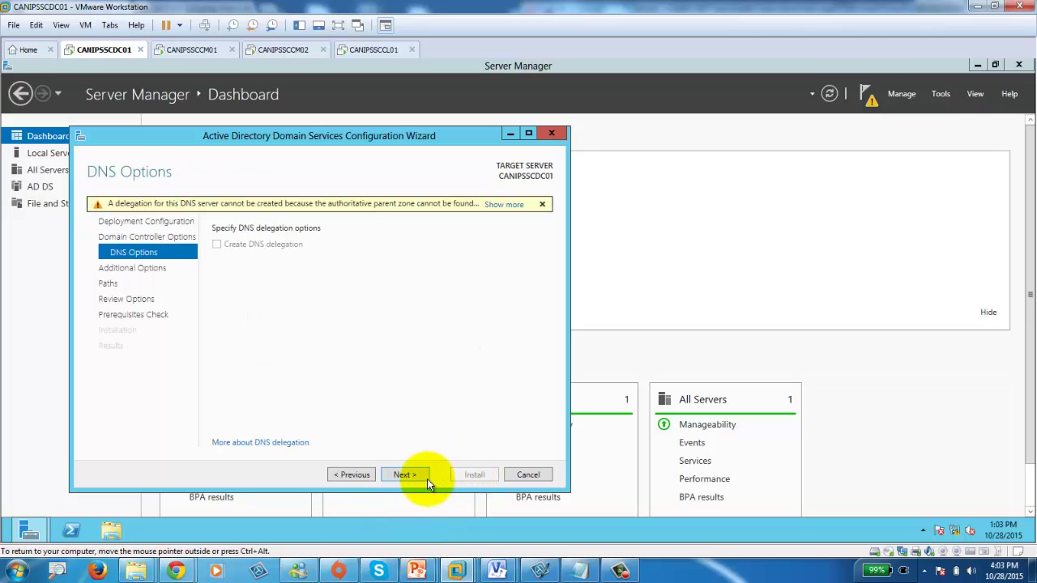
left_click(413, 477)
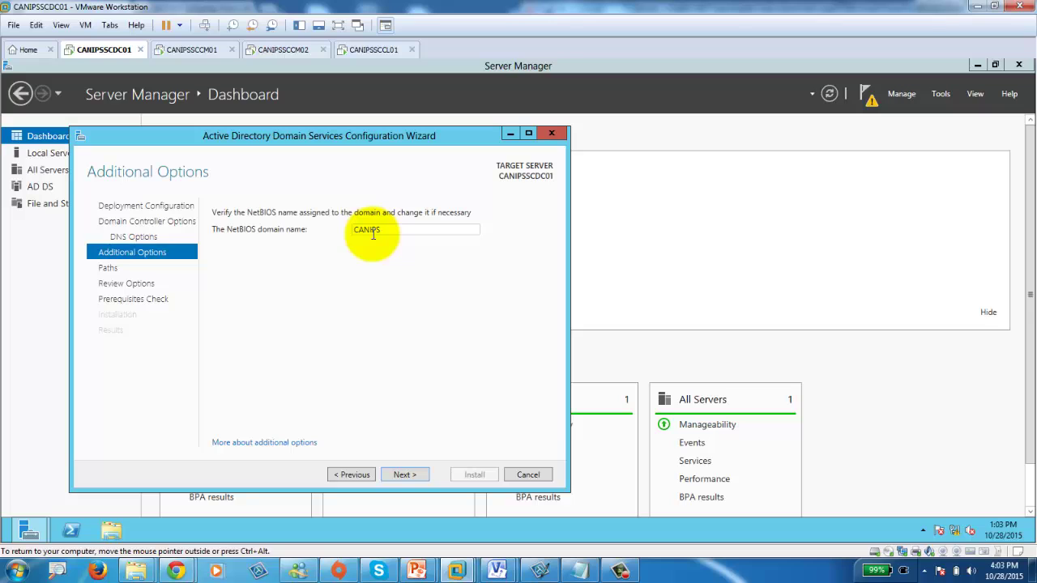
left_click(404, 475)
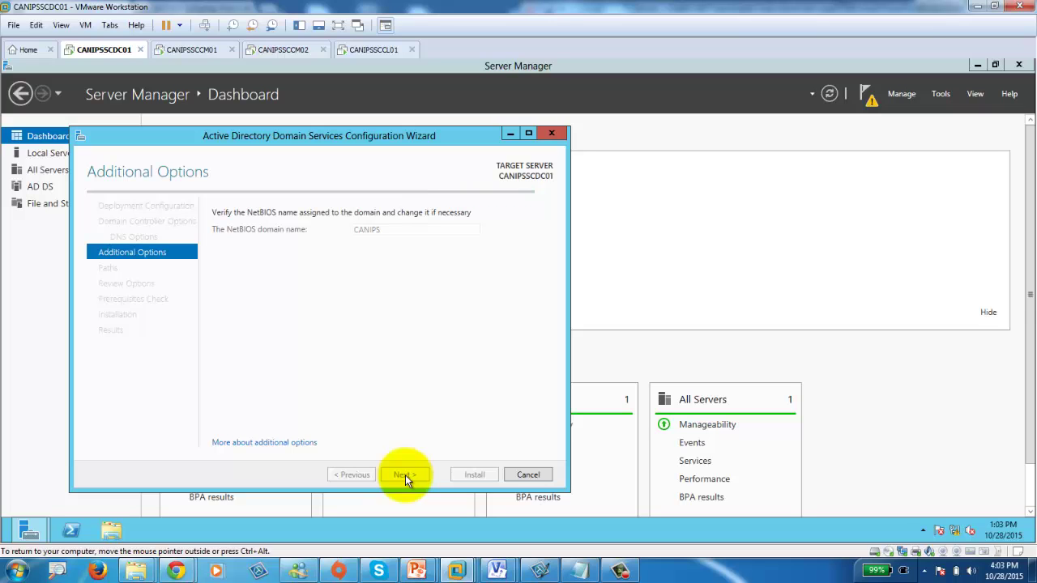
Keep the default database, log and SYSVOL paths and run the prerequisites check, which fails on DNS client configuration.
left_click(405, 474)
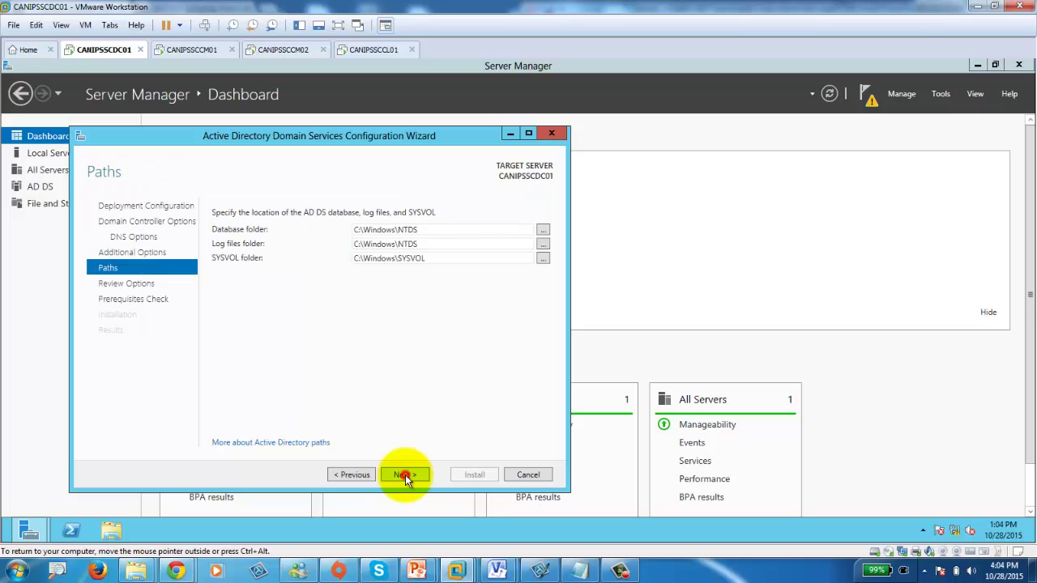
left_click(405, 475)
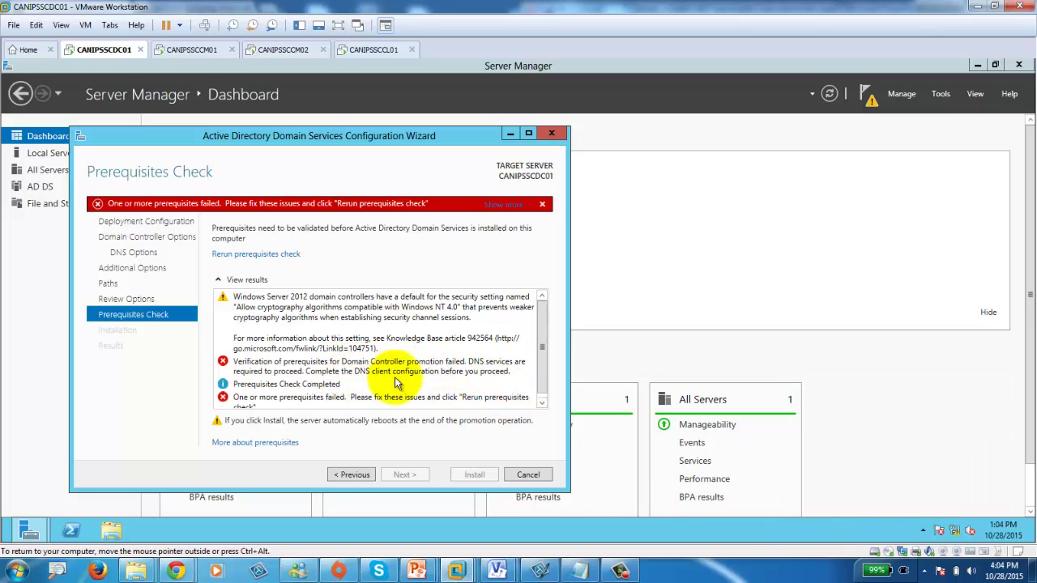
Set Ethernet0's IPv4 preferred DNS server to 192.168.105.10 and close the adapter windows.
right_click(952, 529)
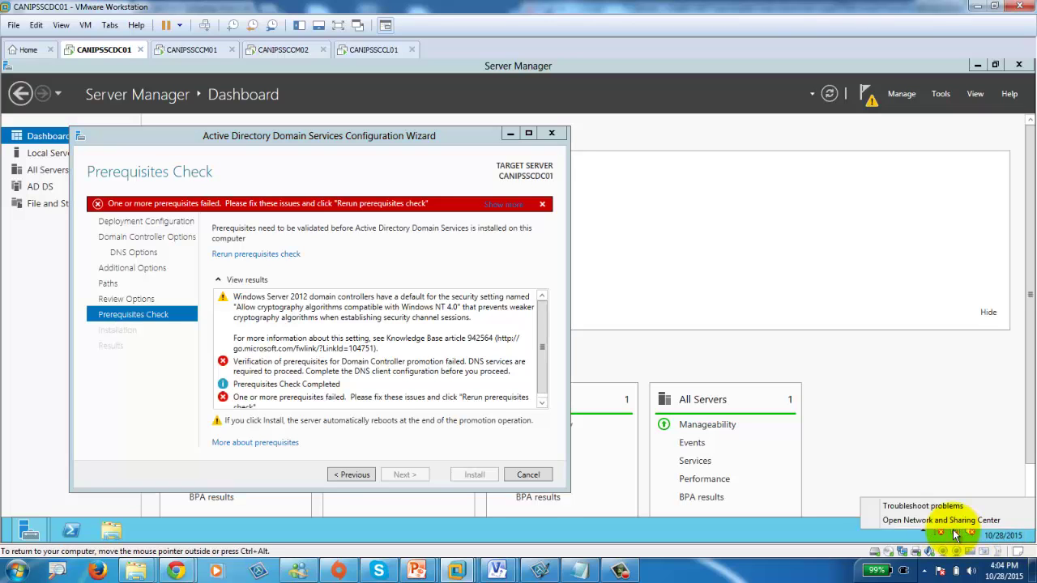
left_click(923, 518)
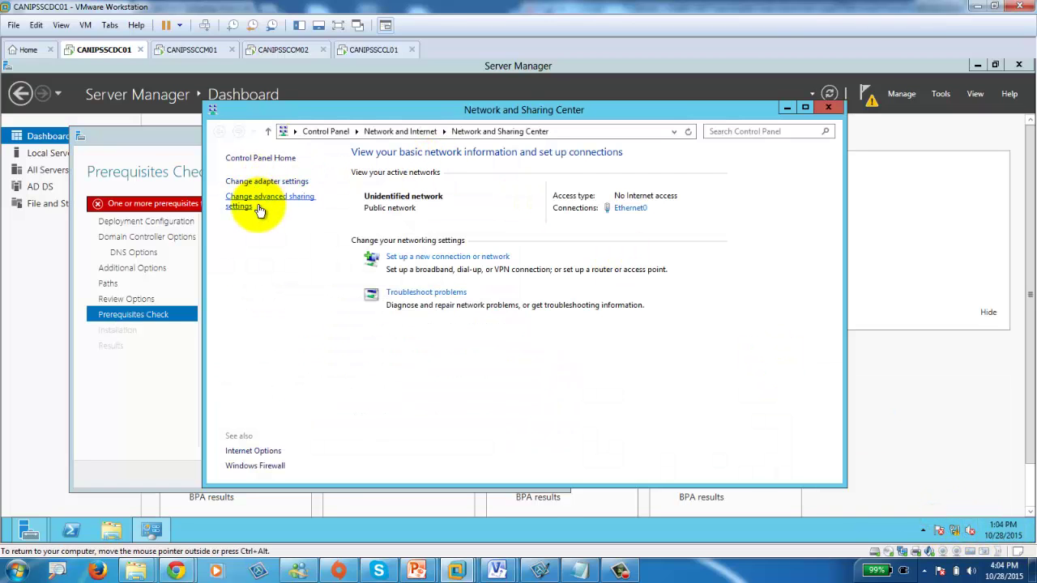
left_click(261, 181)
double_click(287, 199)
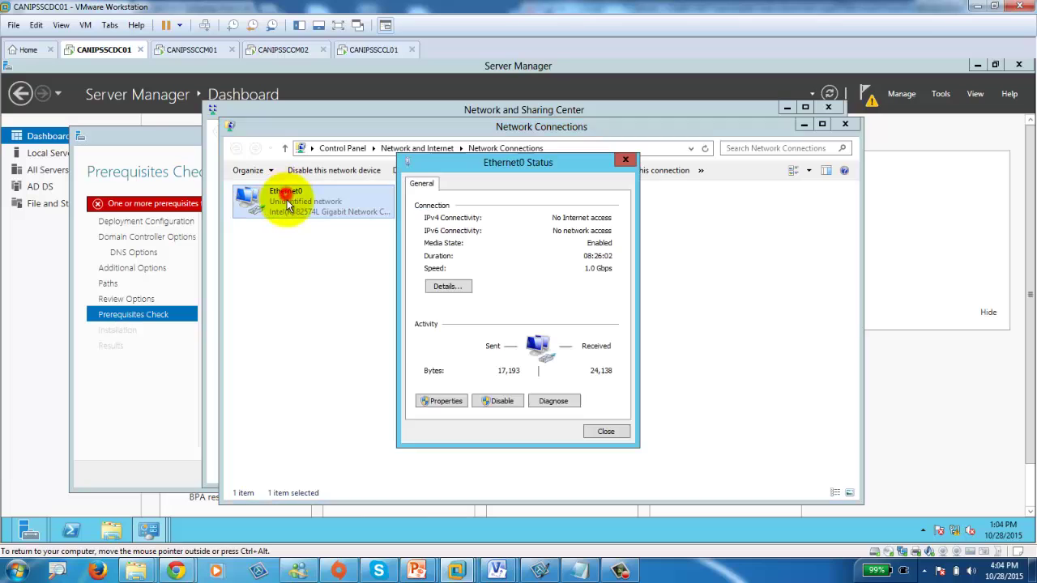
left_click(439, 398)
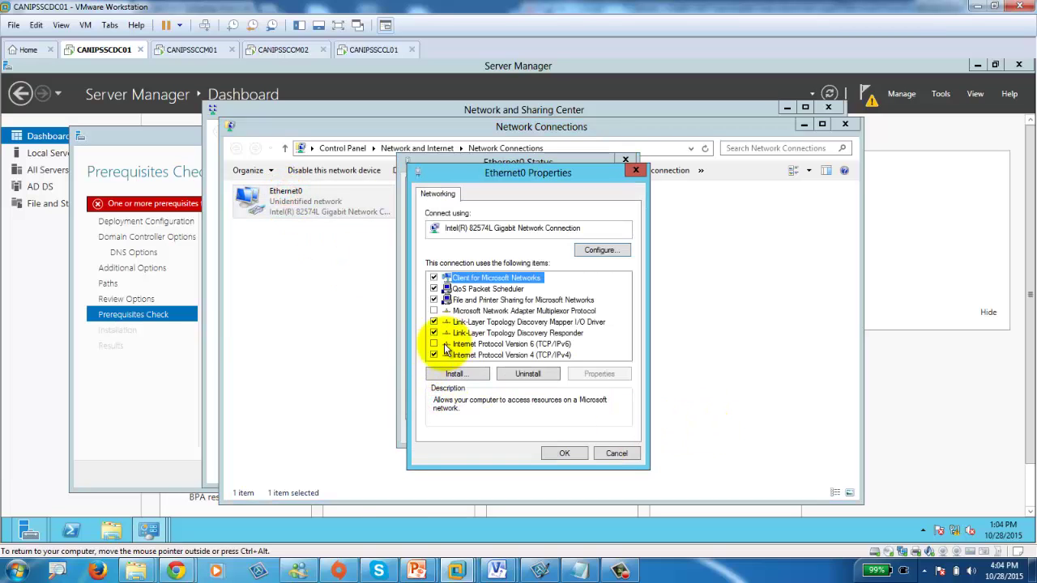
double_click(512, 354)
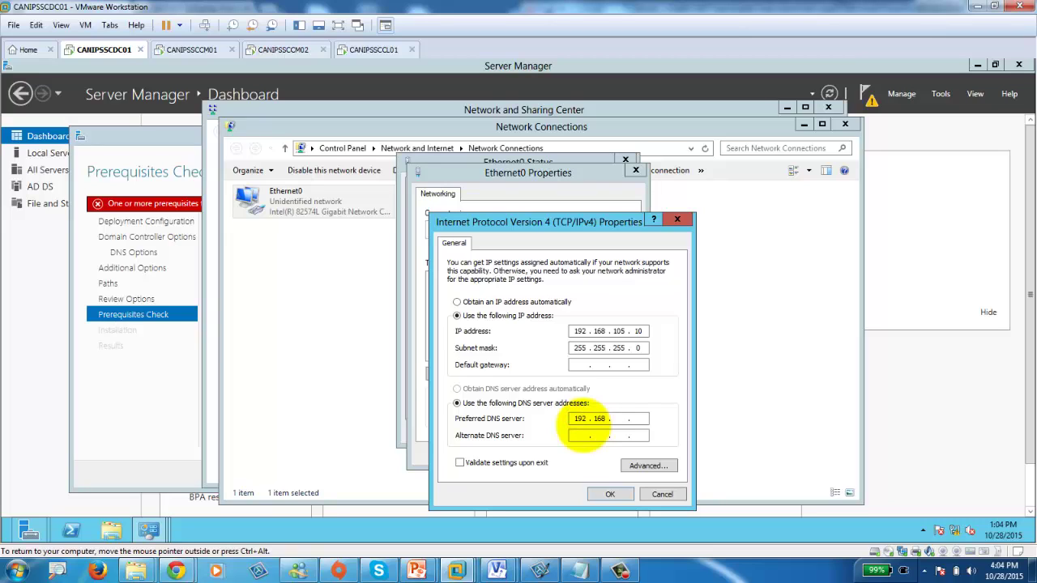
type("105")
left_click(611, 494)
left_click(564, 453)
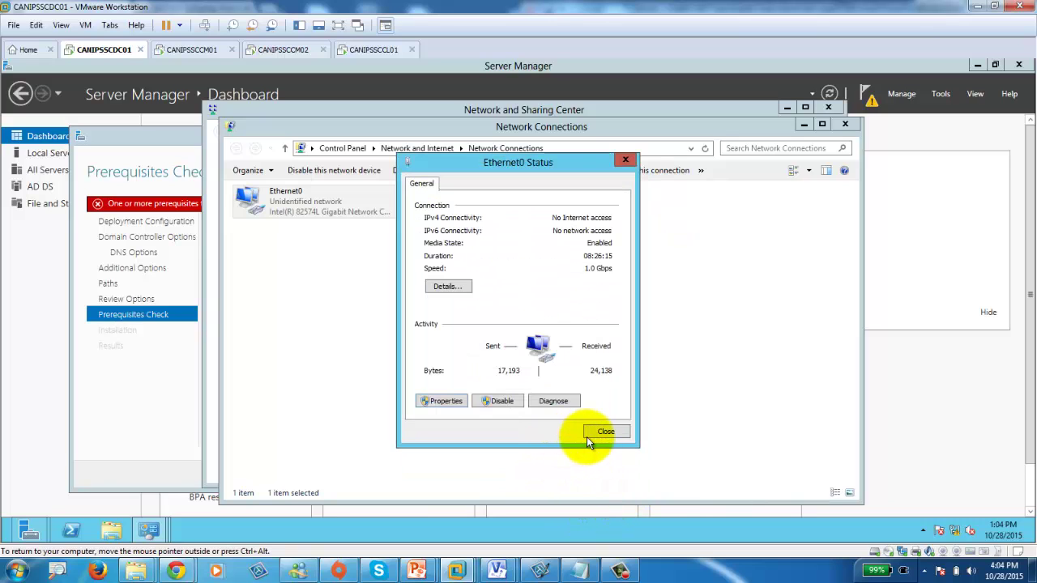
left_click(604, 432)
Rerun the AD DS wizard's prerequisites check until it passes, then start the domain controller installation.
left_click(121, 400)
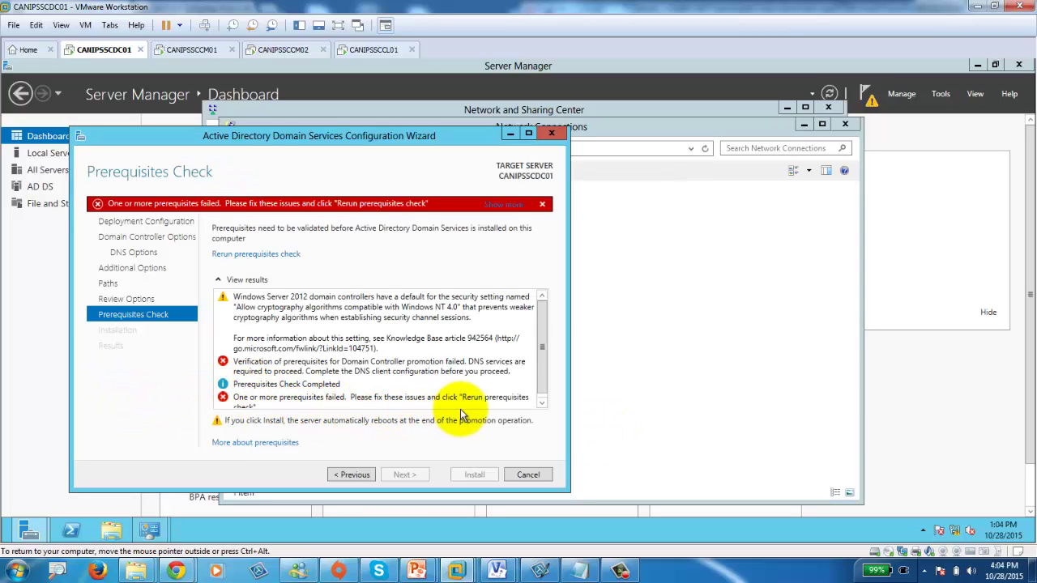
left_click(354, 475)
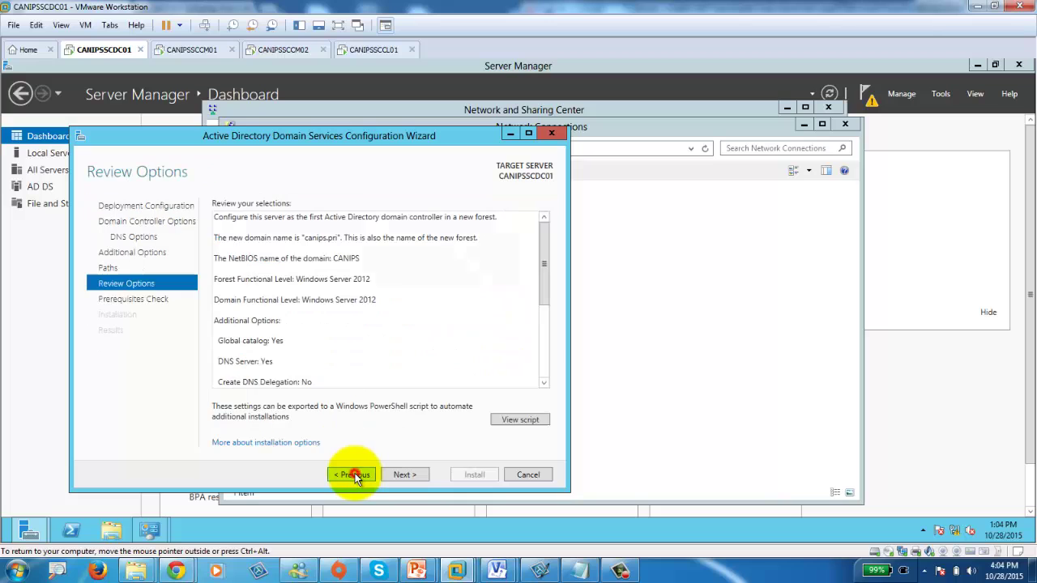
left_click(404, 474)
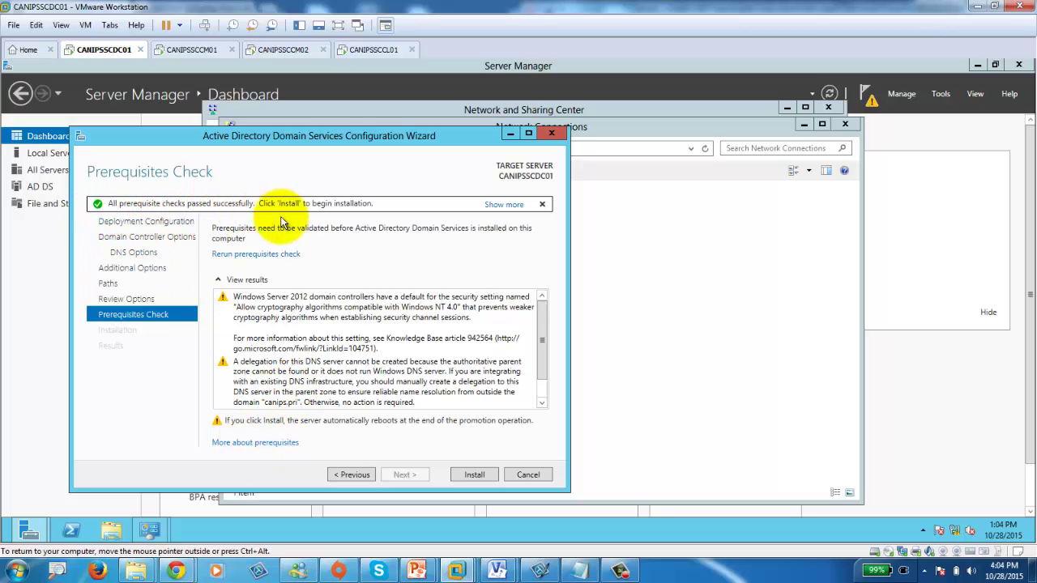
left_click(470, 474)
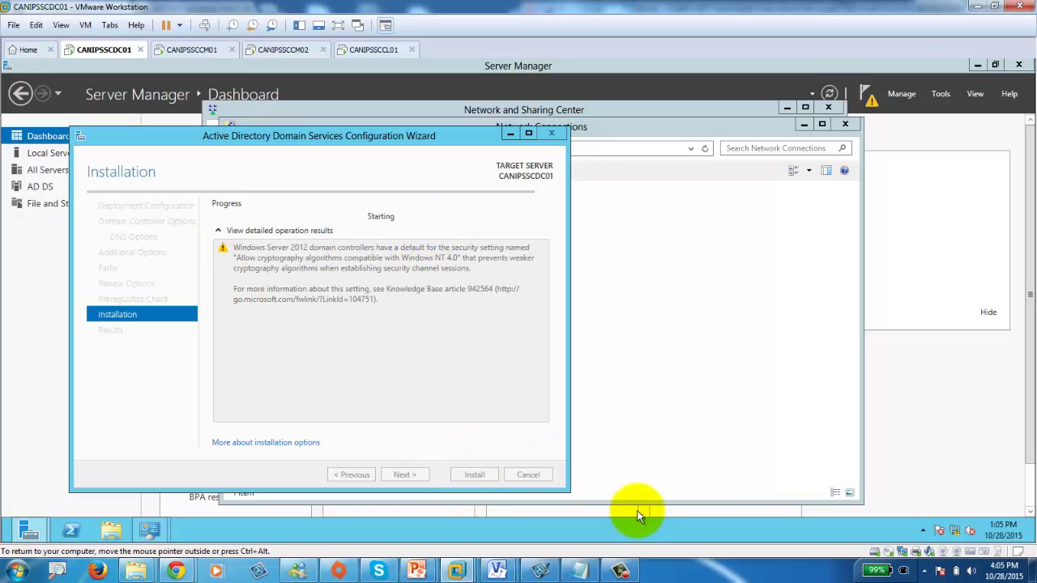
Leave the AD DS installation running and move to the CANIPSSCCM01 virtual machine.
left_click(621, 571)
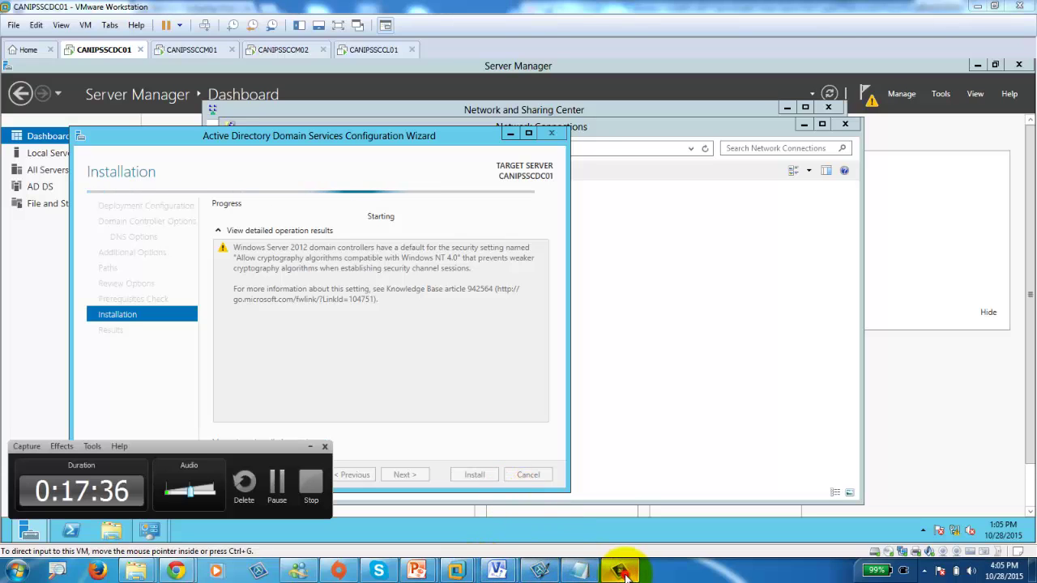
left_click(279, 490)
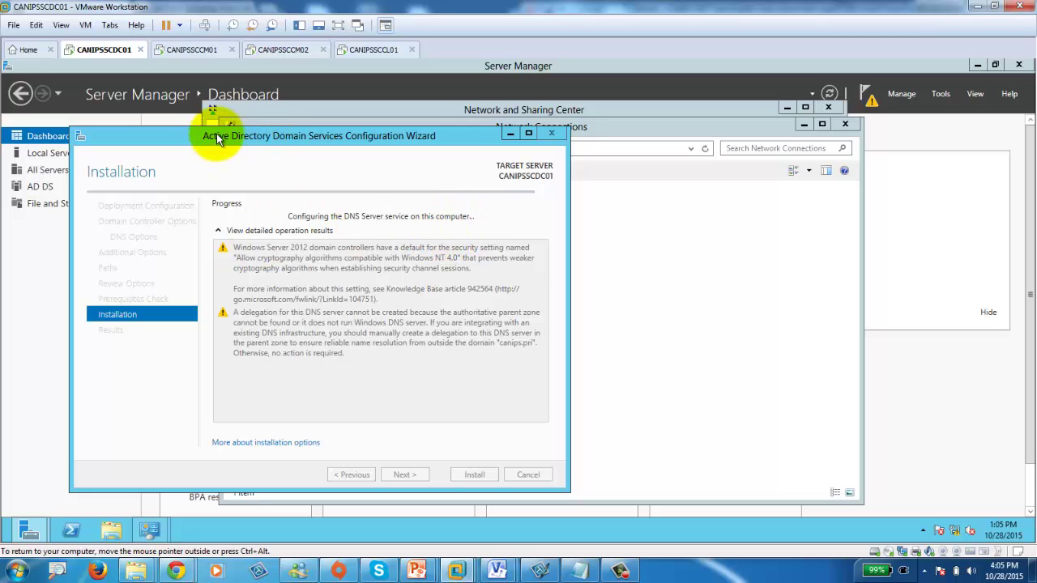
left_click(194, 51)
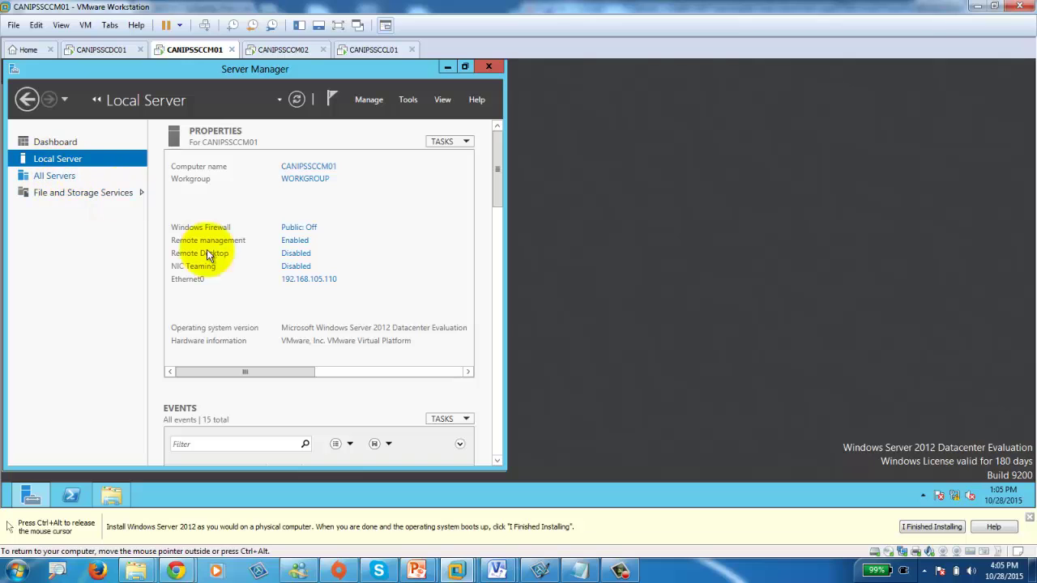
Review Ethernet0's IPv4 settings on CANIPSSCCM01, then close the IPv4, Properties and Status dialogs.
left_click(293, 278)
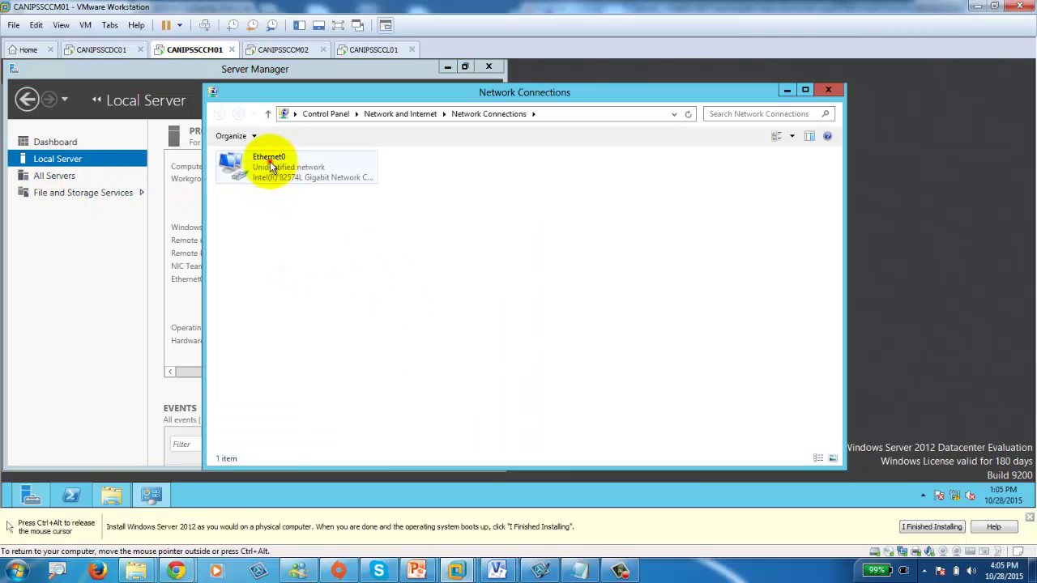
double_click(268, 160)
left_click(437, 384)
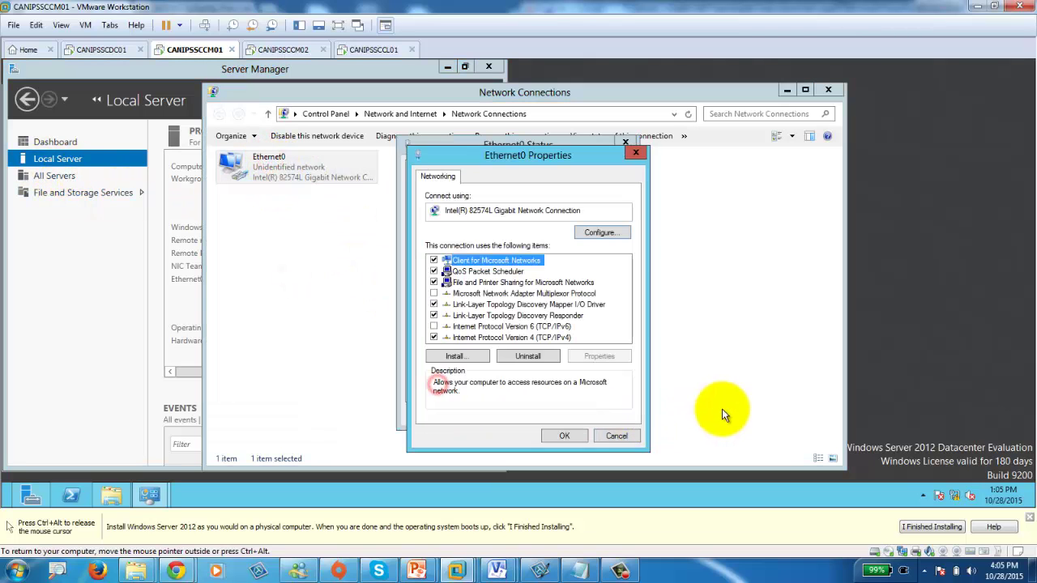
double_click(542, 349)
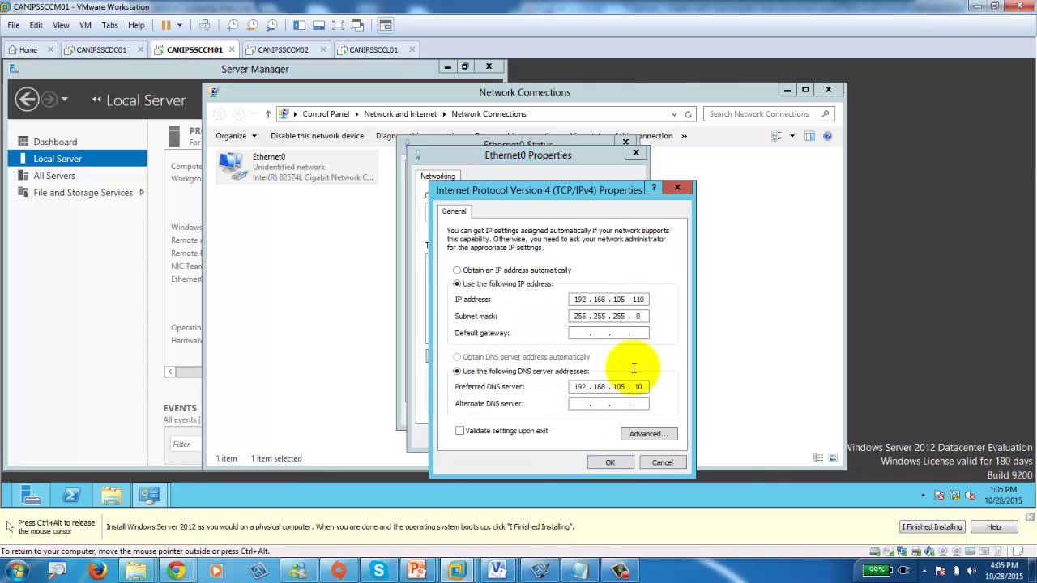
left_click(663, 463)
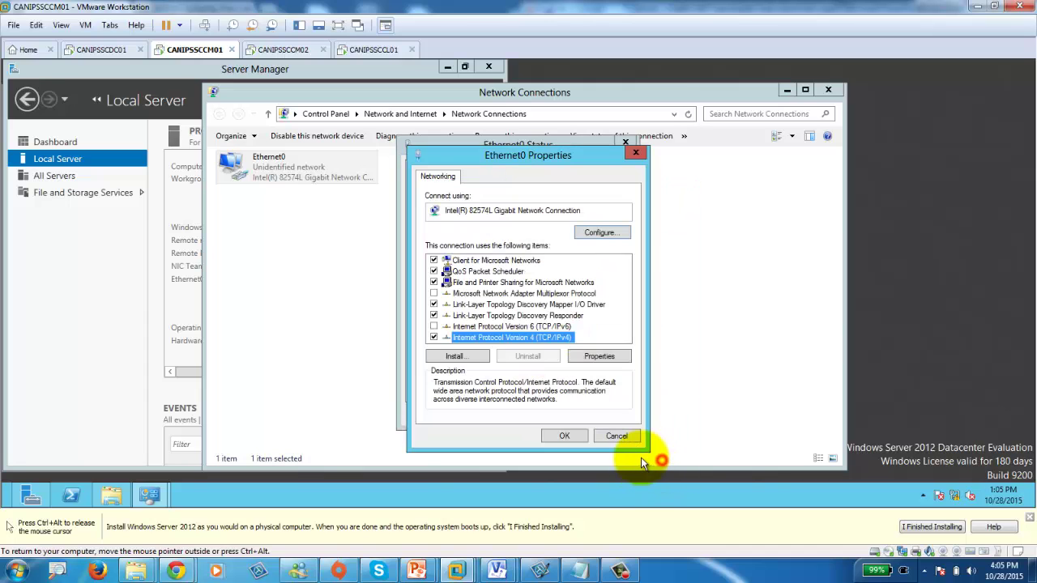
left_click(618, 436)
left_click(620, 446)
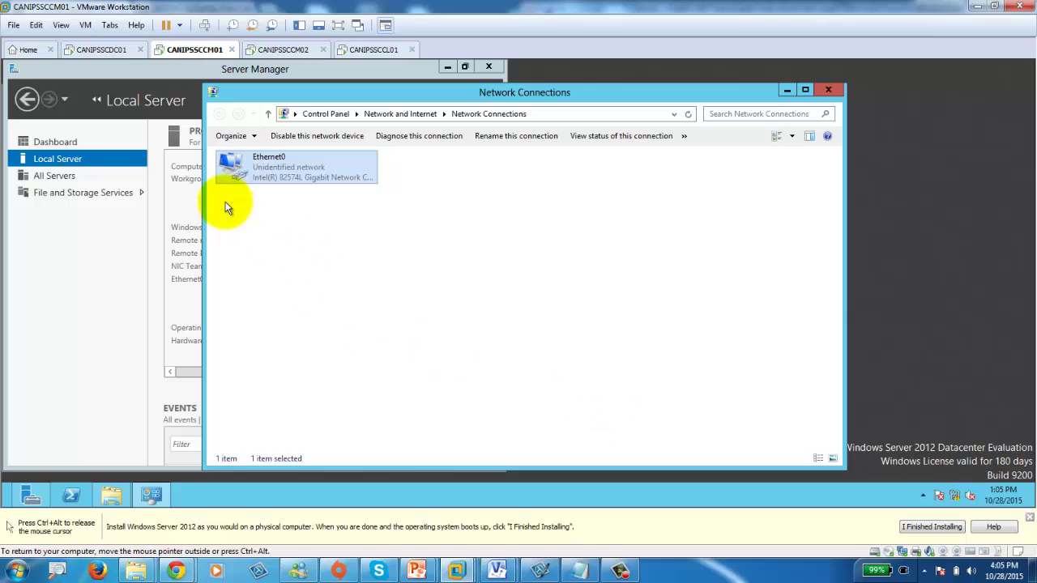
Bring Server Manager to the front and maximize it to full screen.
left_click(3, 293)
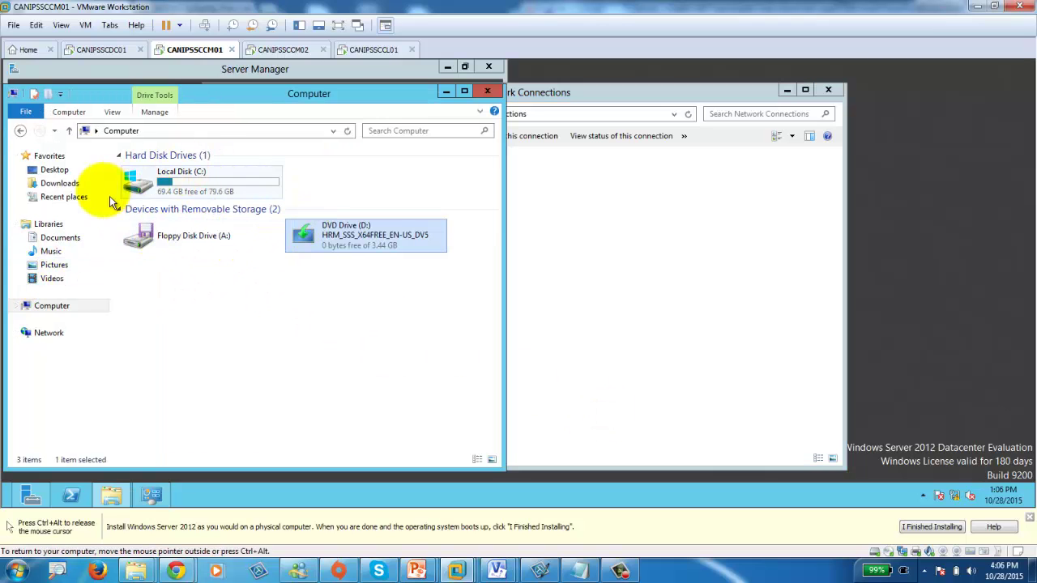
left_click(626, 203)
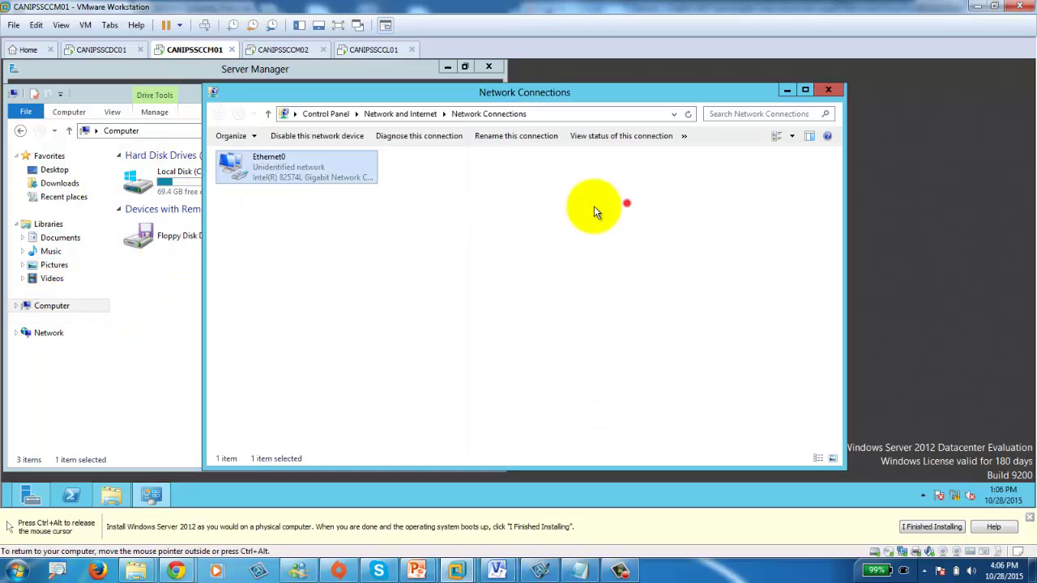
left_click(72, 494)
left_click(33, 494)
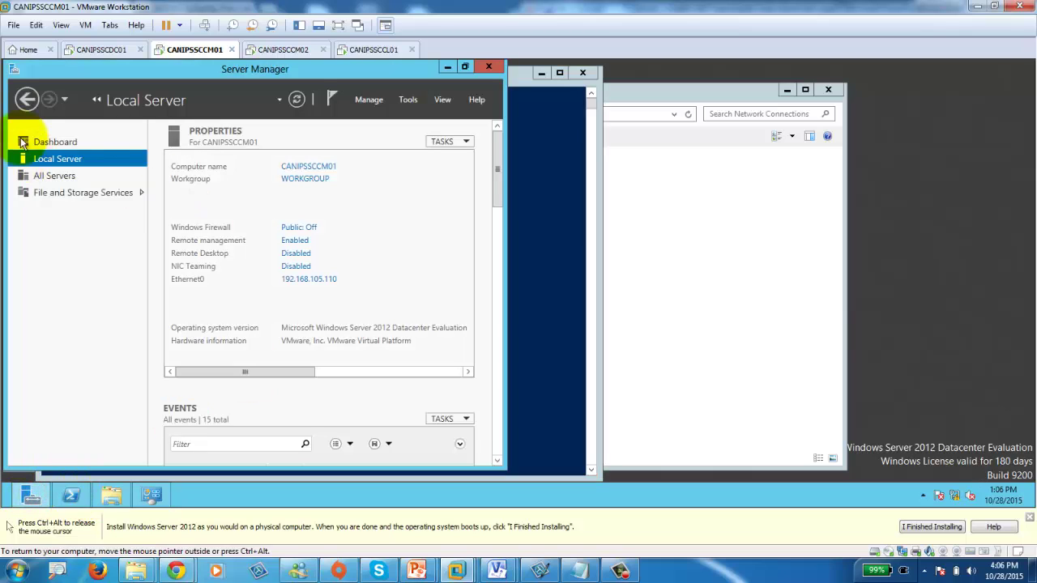
left_click_drag(352, 68, 335, 143)
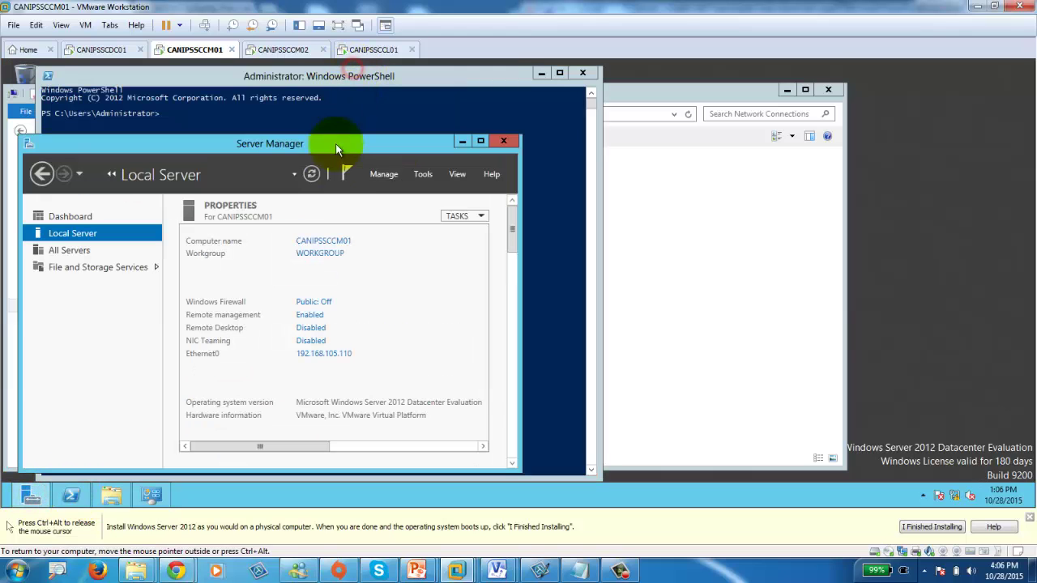
double_click(383, 149)
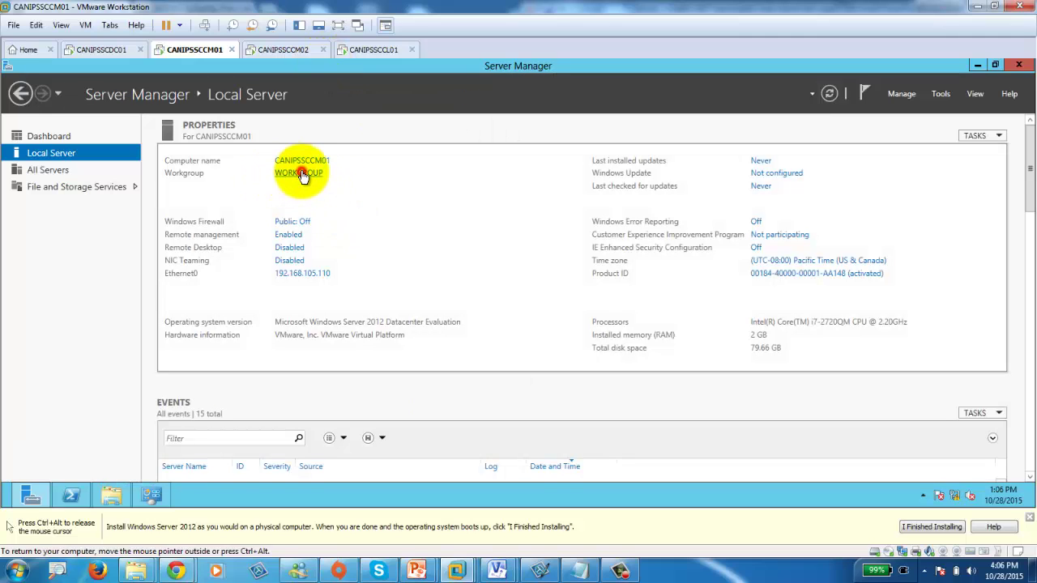
On CANIPSSCCM01, switch membership from WORKGROUP to the domain canips.
left_click(300, 174)
left_click(294, 283)
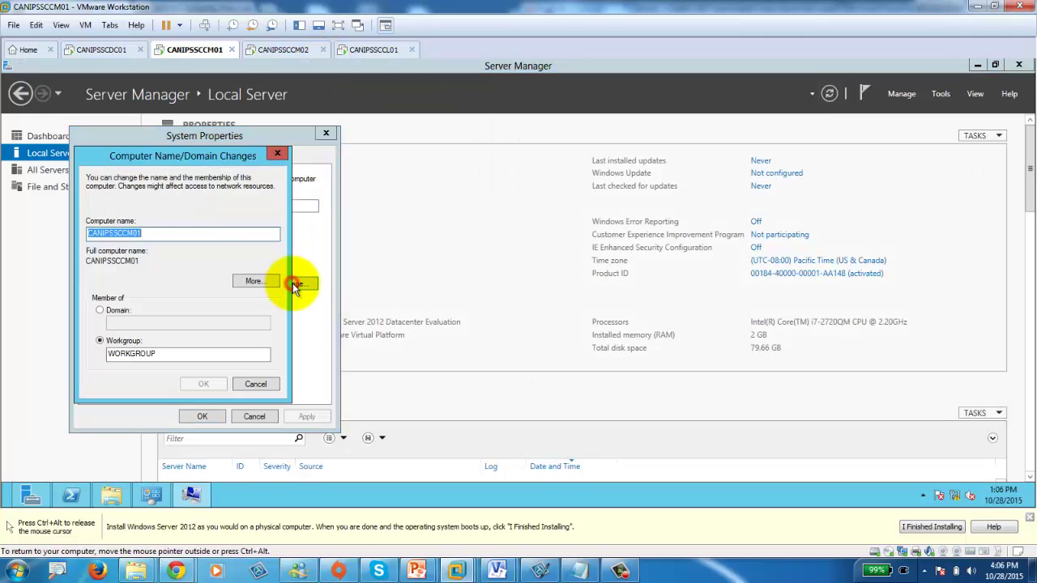
left_click(118, 309)
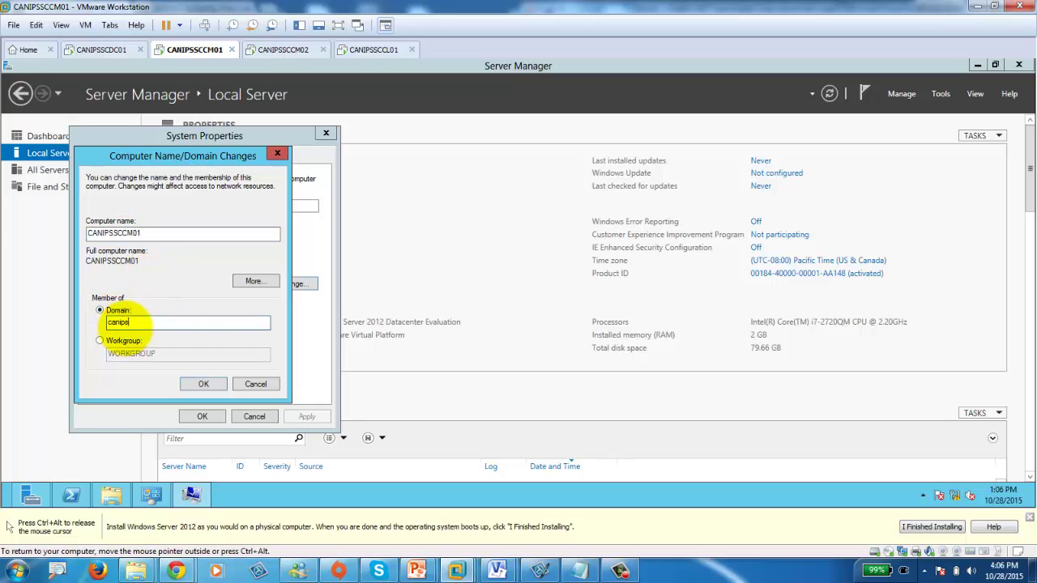
type("canips")
On CANIPSSCCM02, choose domain membership for canips, checking on the domain controller meanwhile.
left_click(285, 49)
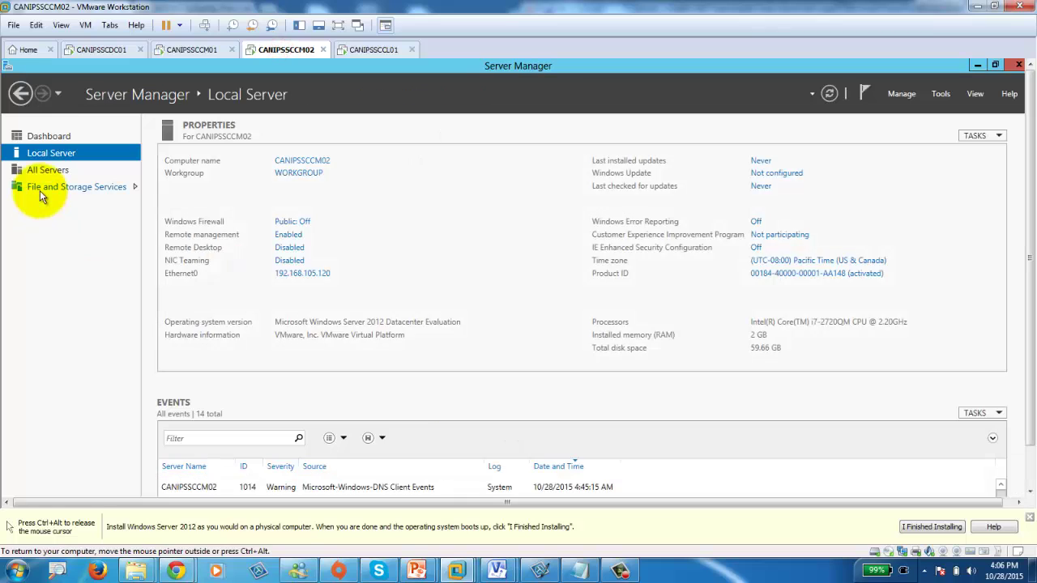
left_click(298, 173)
left_click(263, 251)
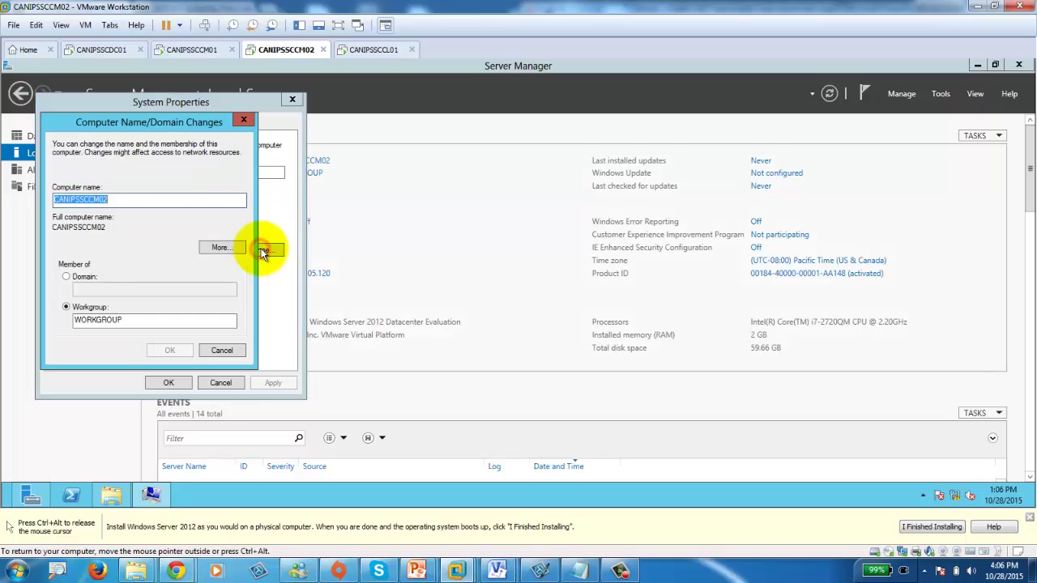
left_click(68, 276)
left_click(105, 292)
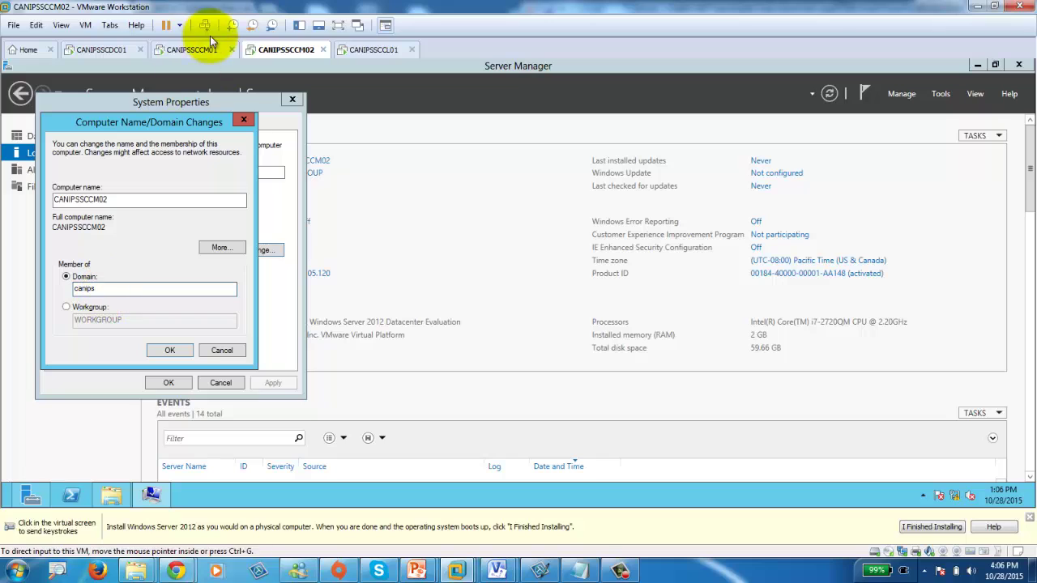
left_click(103, 52)
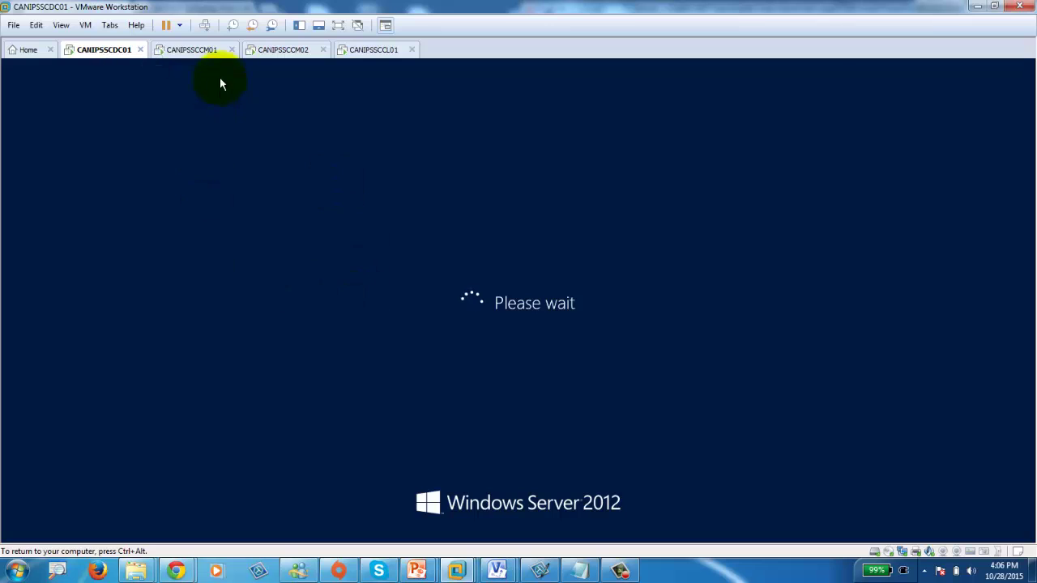
left_click(192, 50)
left_click(283, 49)
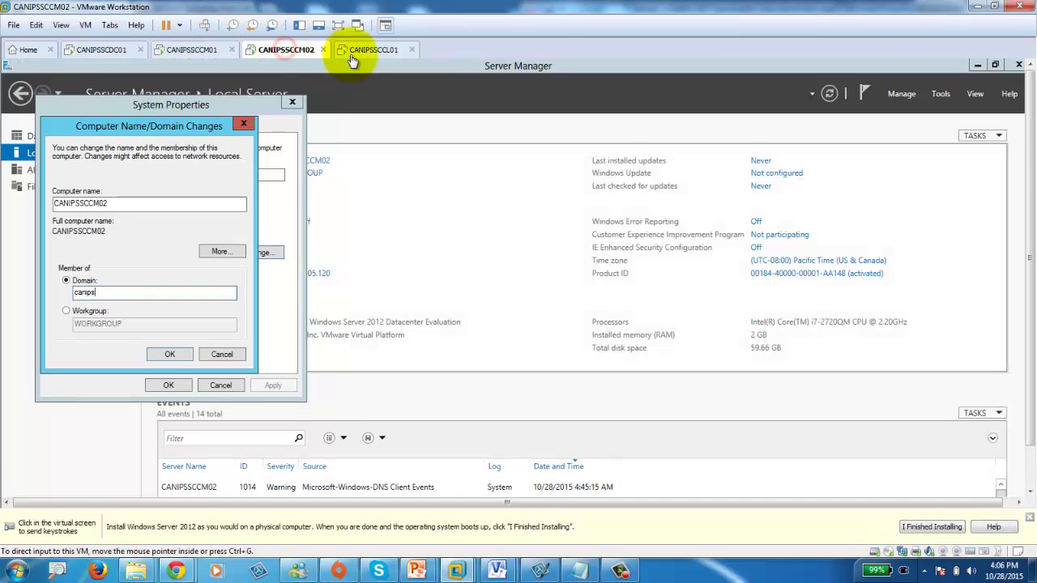
On the CANIPSSCCL01 Windows 7 client, open Computer's system properties from a new Explorer window.
left_click(353, 52)
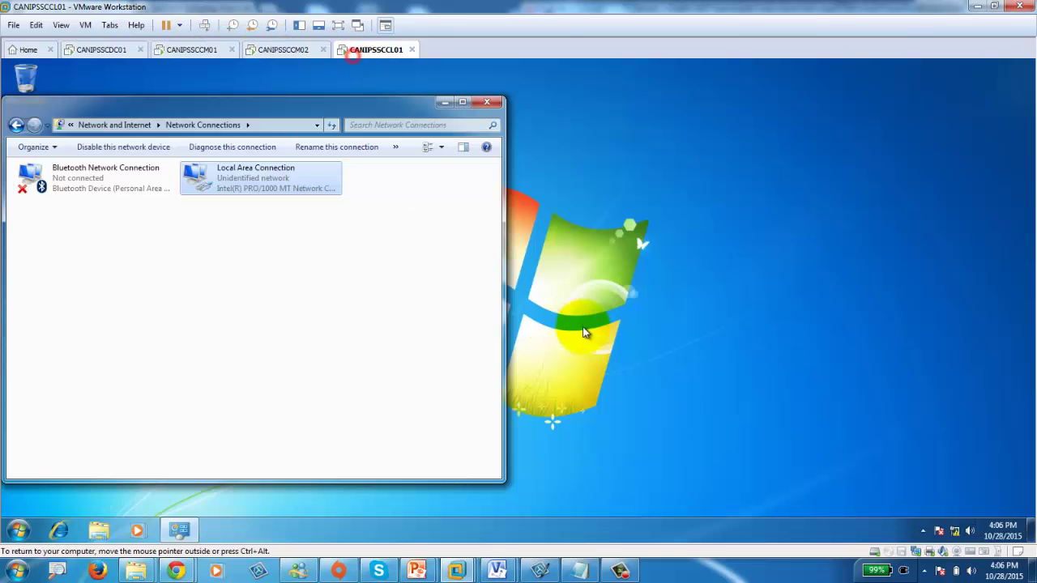
right_click(98, 534)
left_click(62, 479)
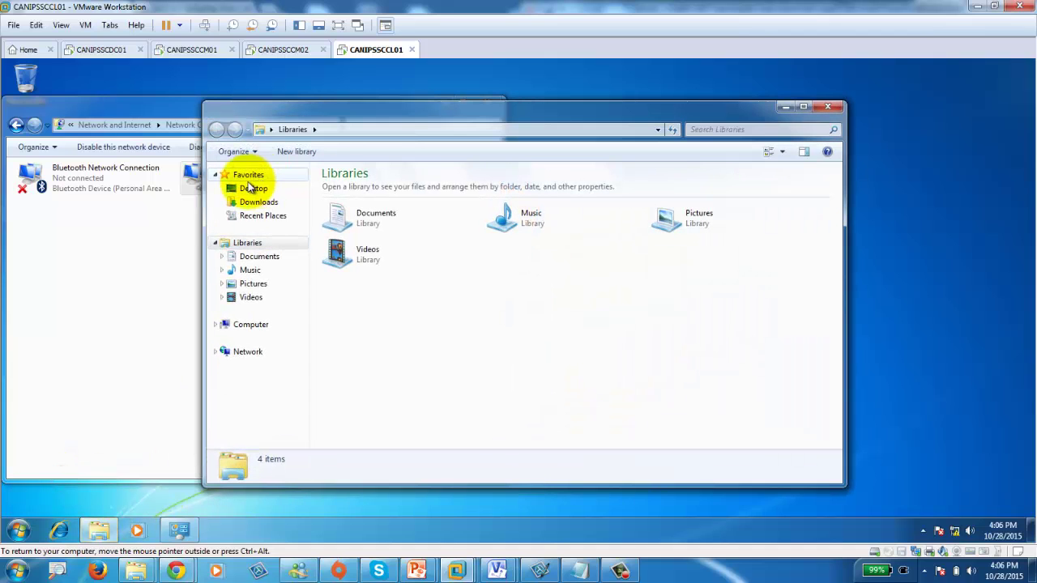
right_click(251, 323)
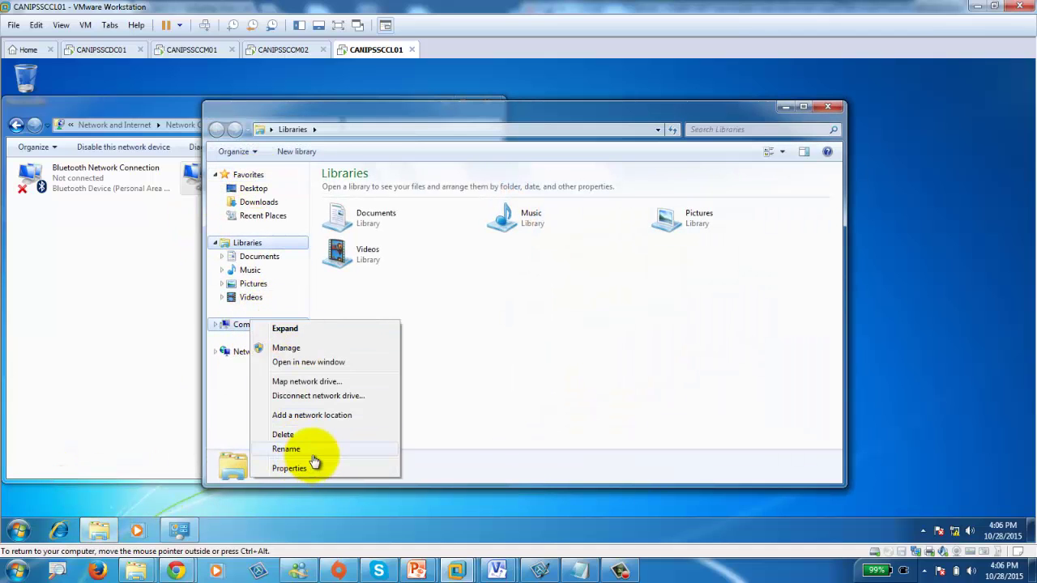
left_click(307, 469)
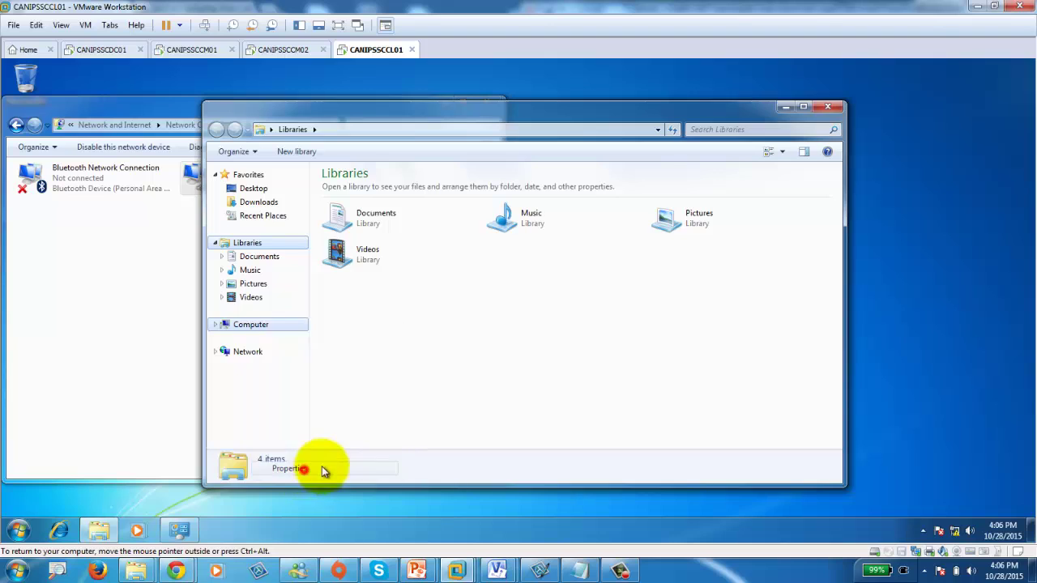
Set CANIPSSCCL01 to join the canips domain, then check on the domain controller.
left_click(800, 437)
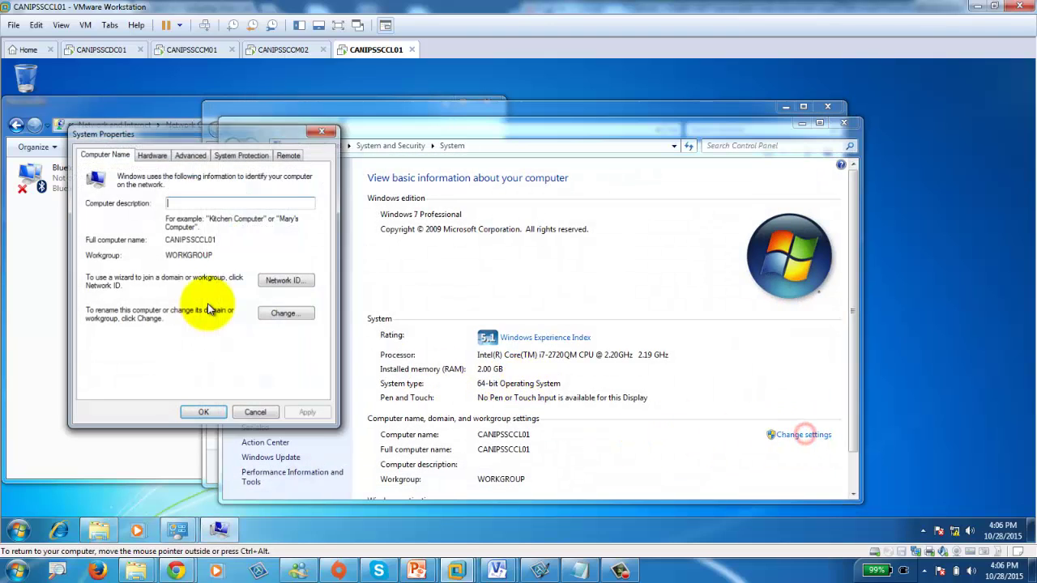
left_click(282, 314)
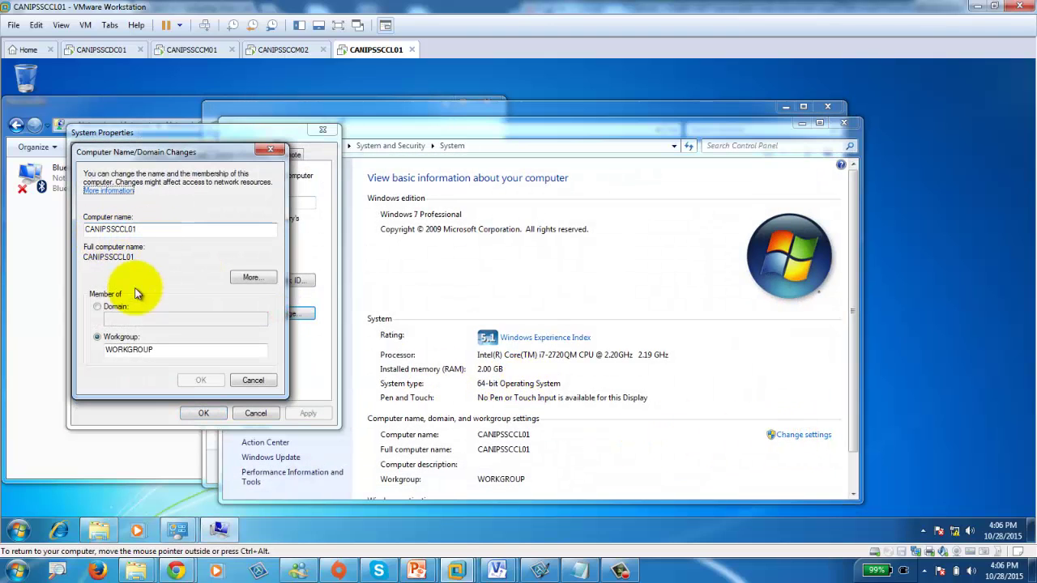
left_click(97, 306)
left_click(138, 320)
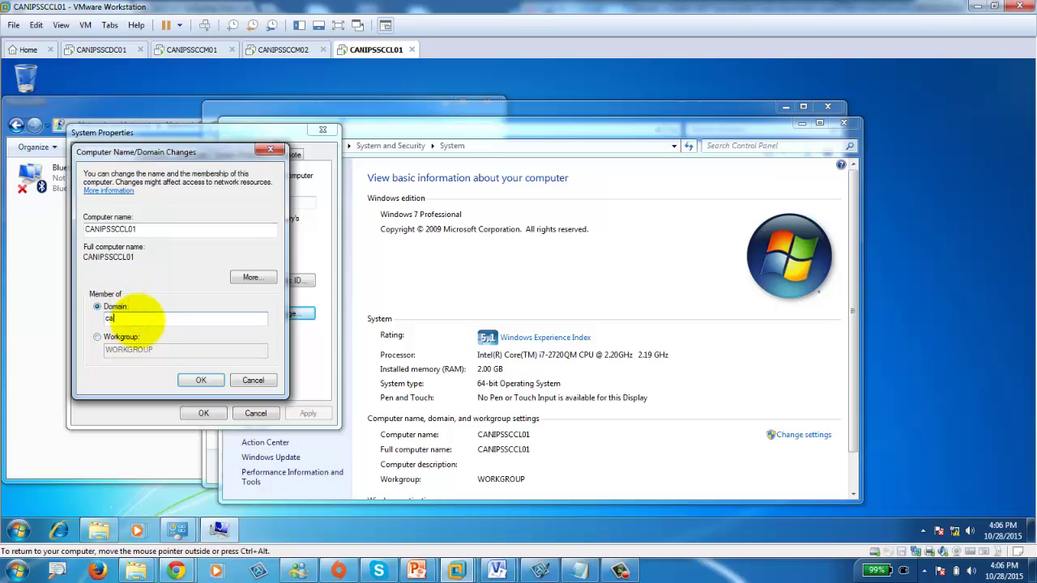
type("canips")
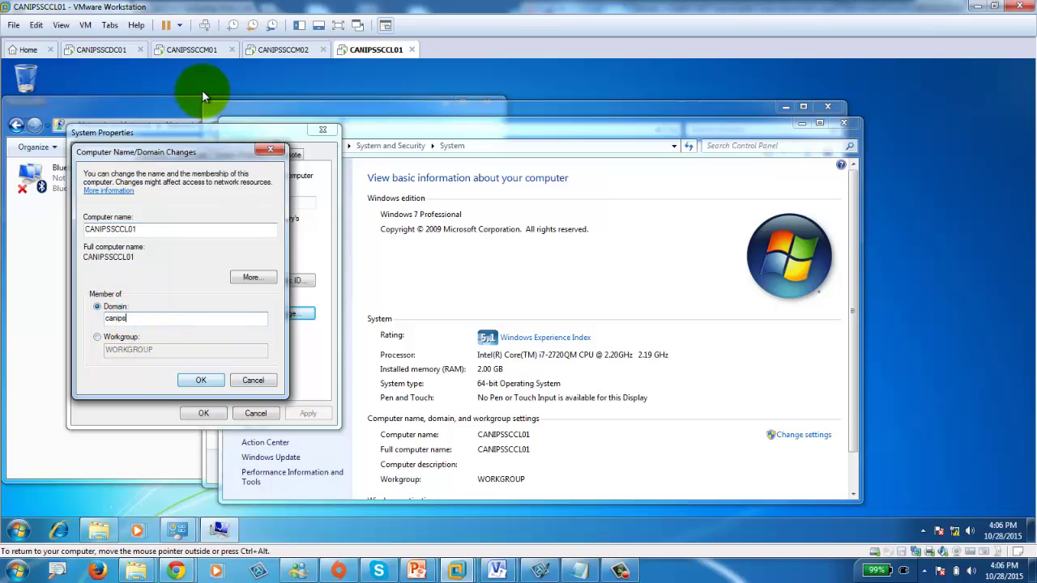
left_click(103, 50)
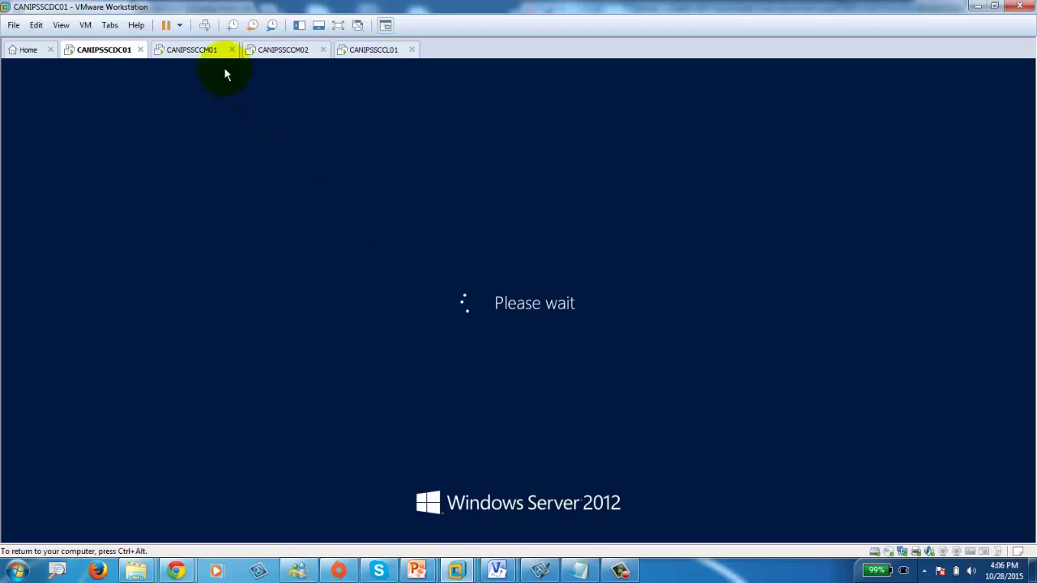
left_click(194, 50)
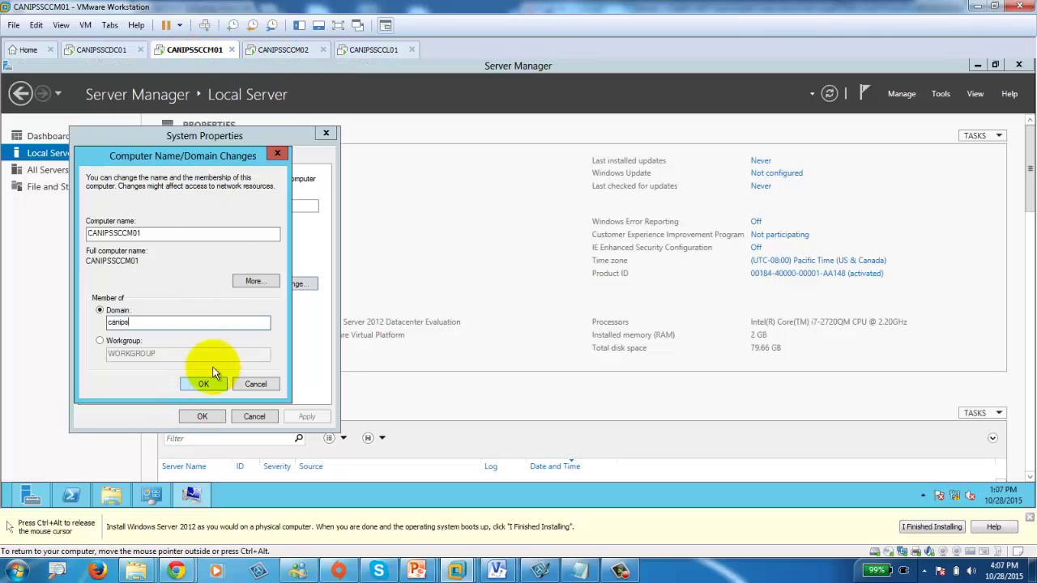
left_click(283, 49)
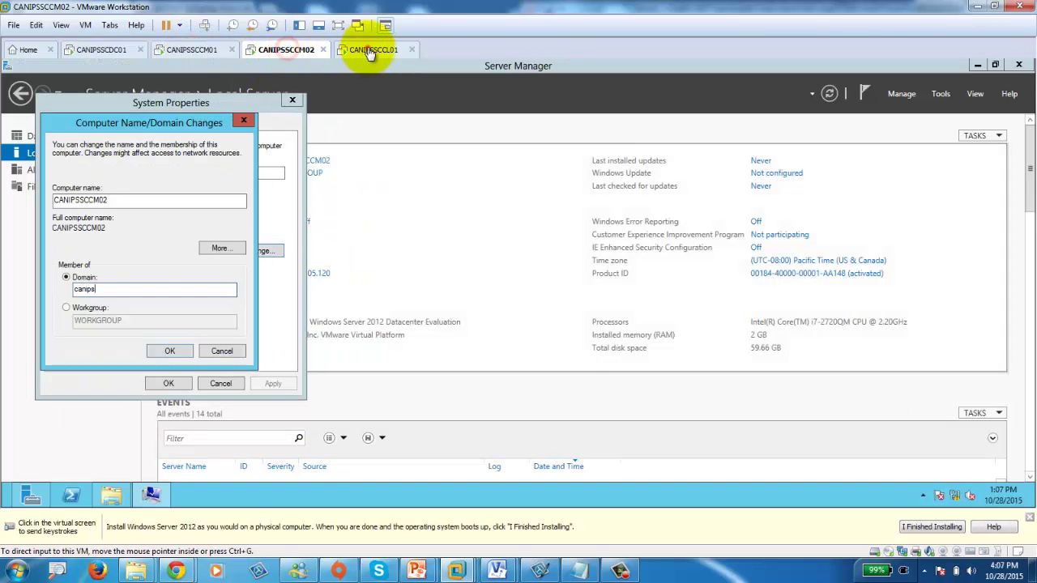
left_click(370, 50)
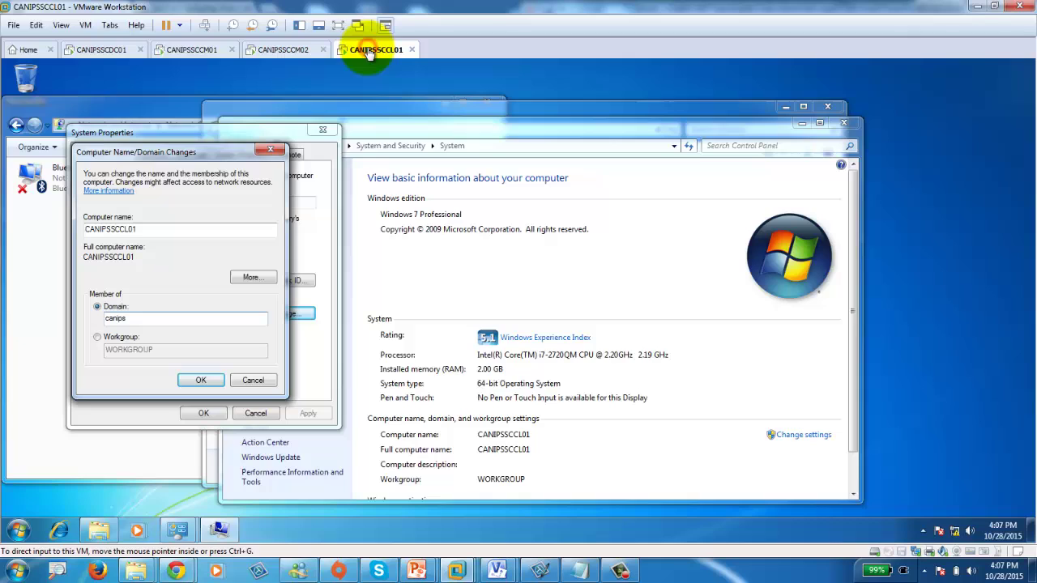
left_click(114, 50)
left_click(394, 88)
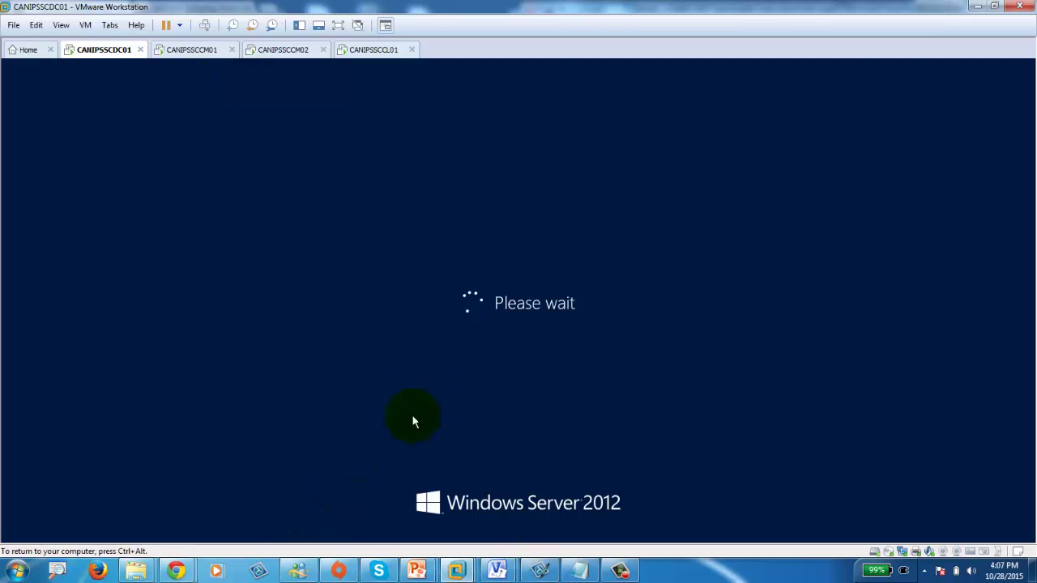
mouse_move(175, 572)
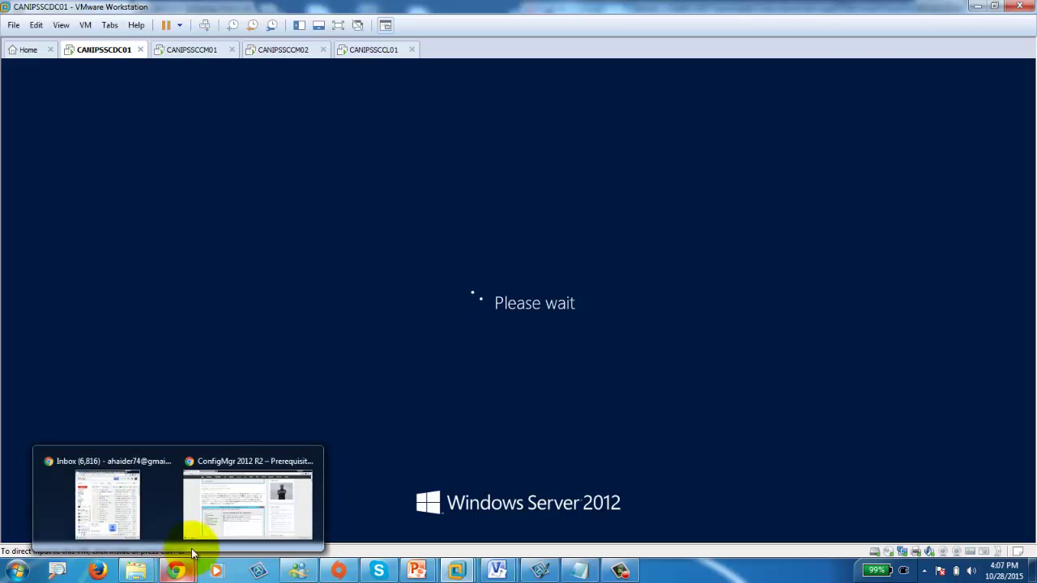
left_click(238, 519)
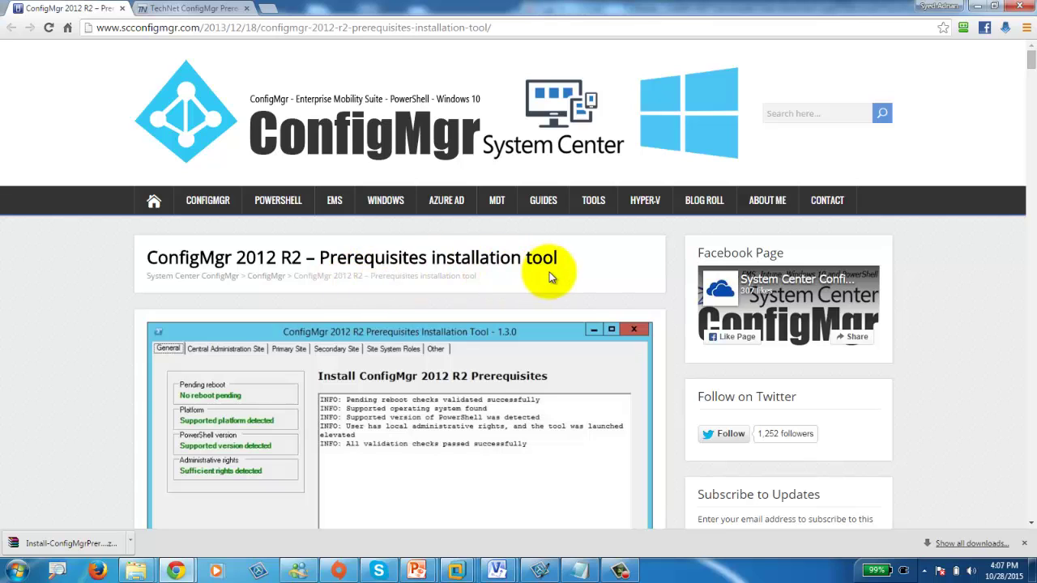
scroll(548, 277, "down", 3)
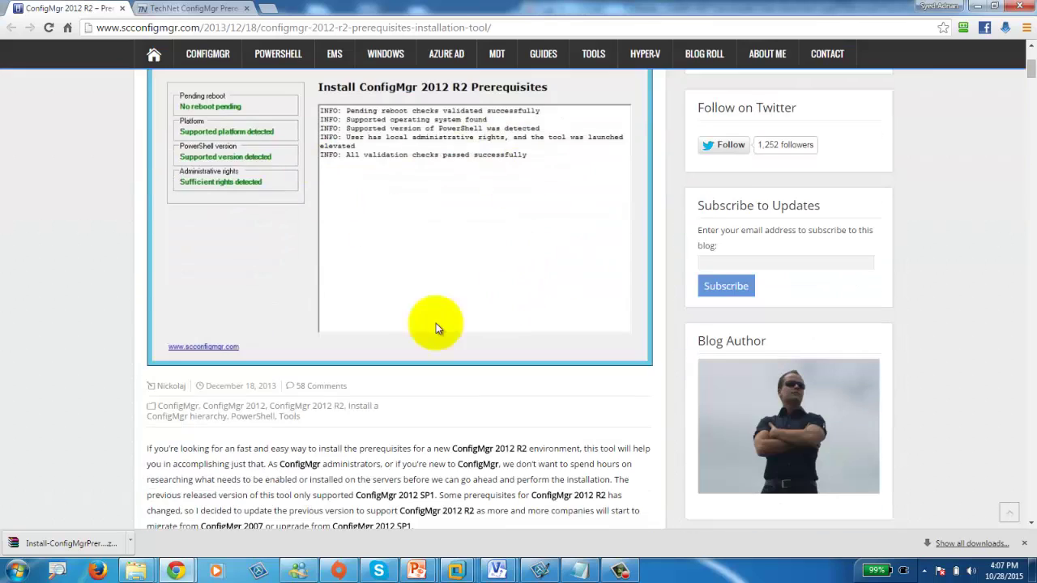
scroll(304, 303, "down", 2)
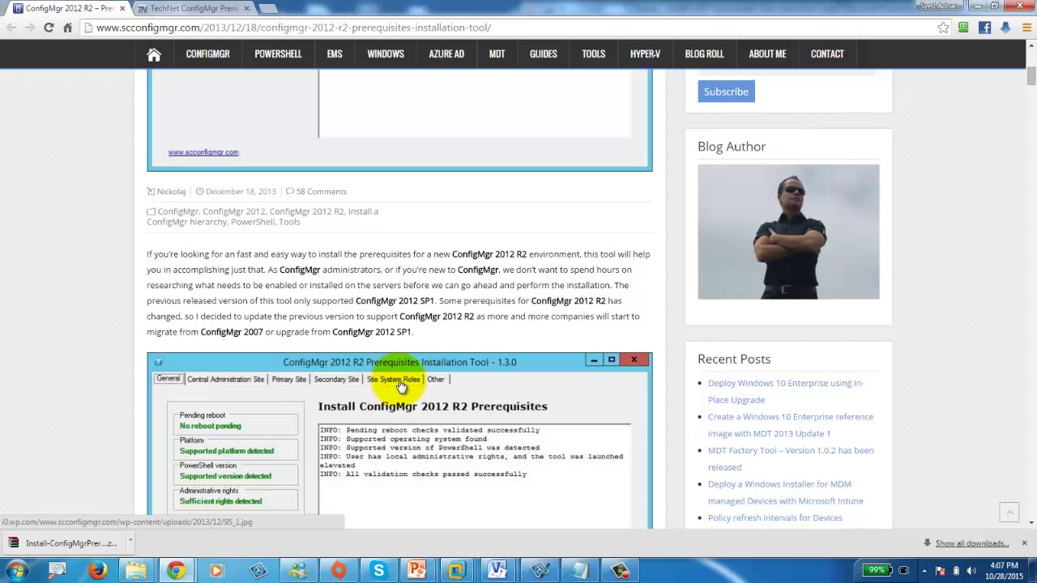
scroll(455, 388, "down", 7)
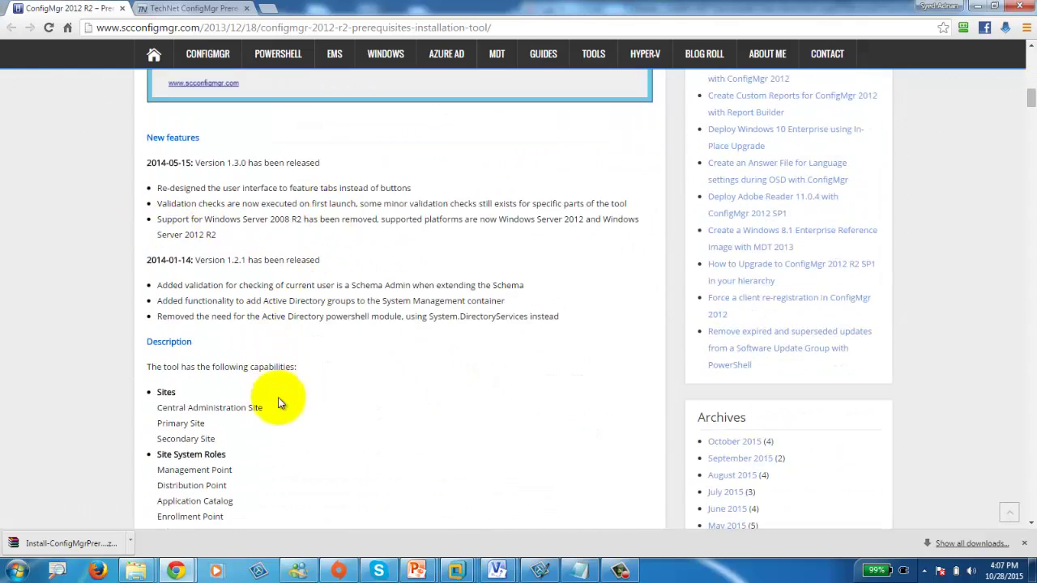
scroll(287, 443, "down", 4)
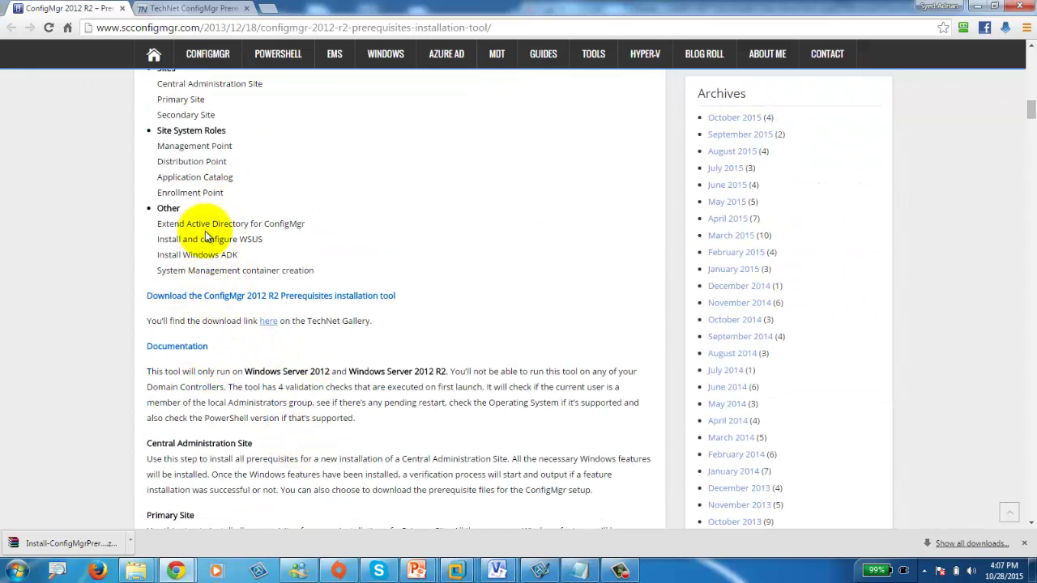
scroll(288, 387, "down", 1)
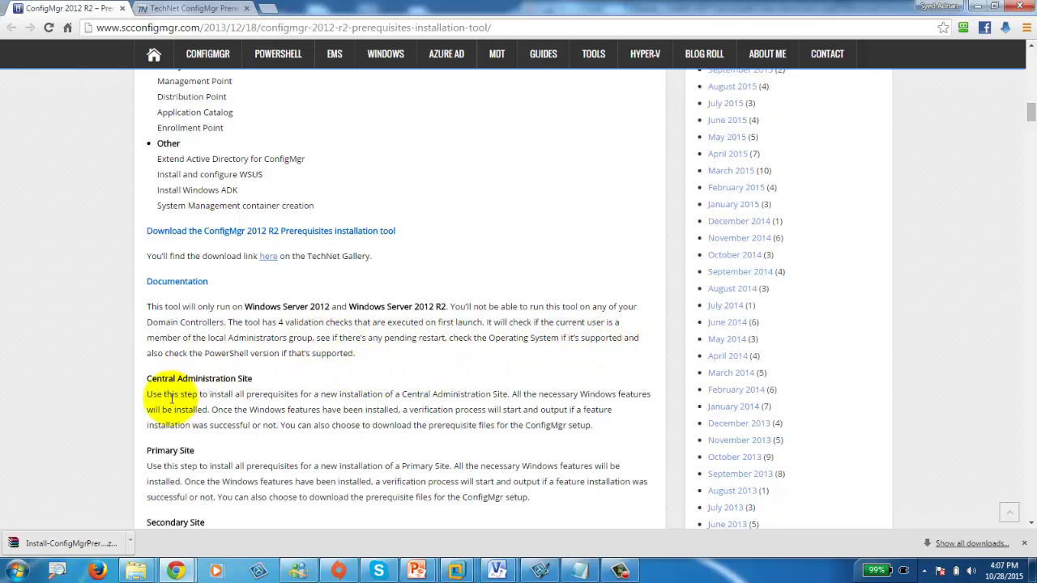
scroll(324, 417, "down", 10)
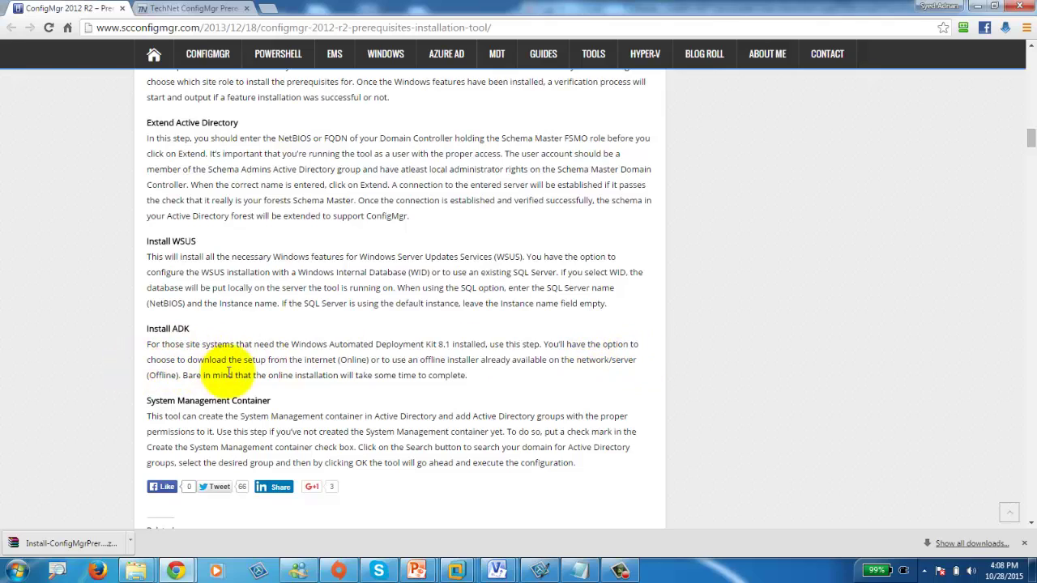
scroll(302, 375, "up", 10)
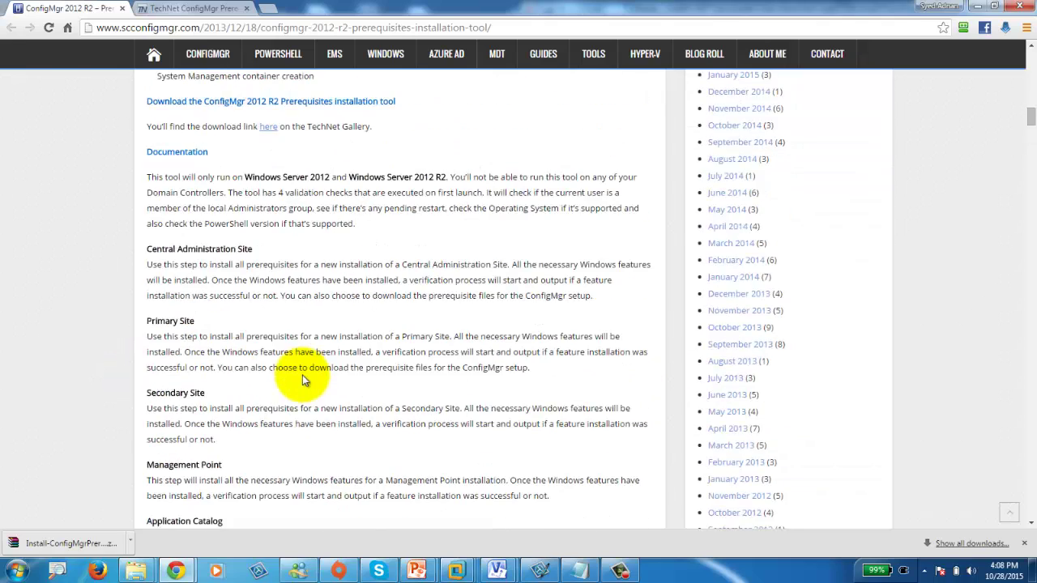
scroll(302, 375, "up", 5)
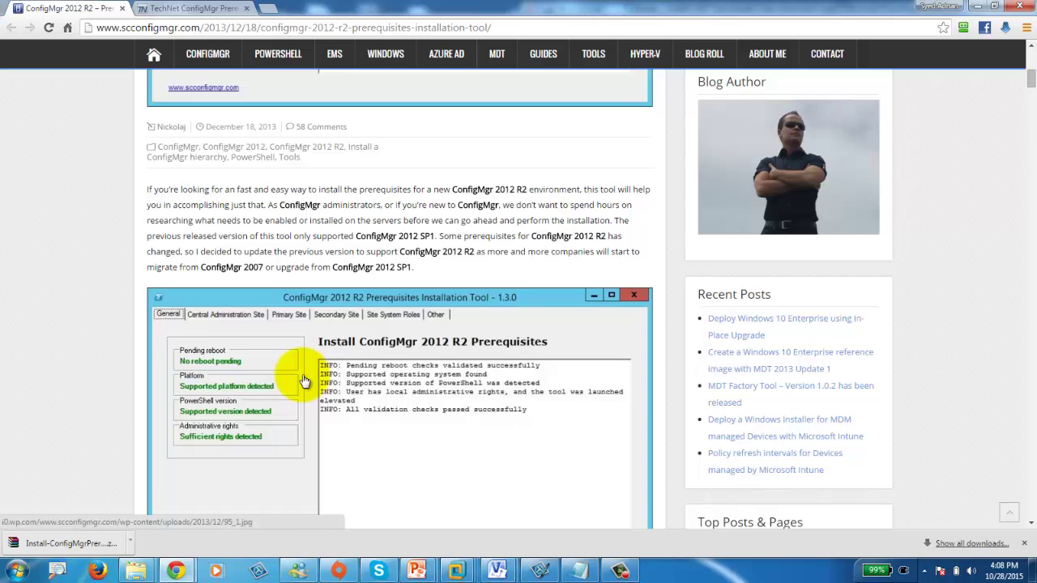
scroll(302, 380, "up", 5)
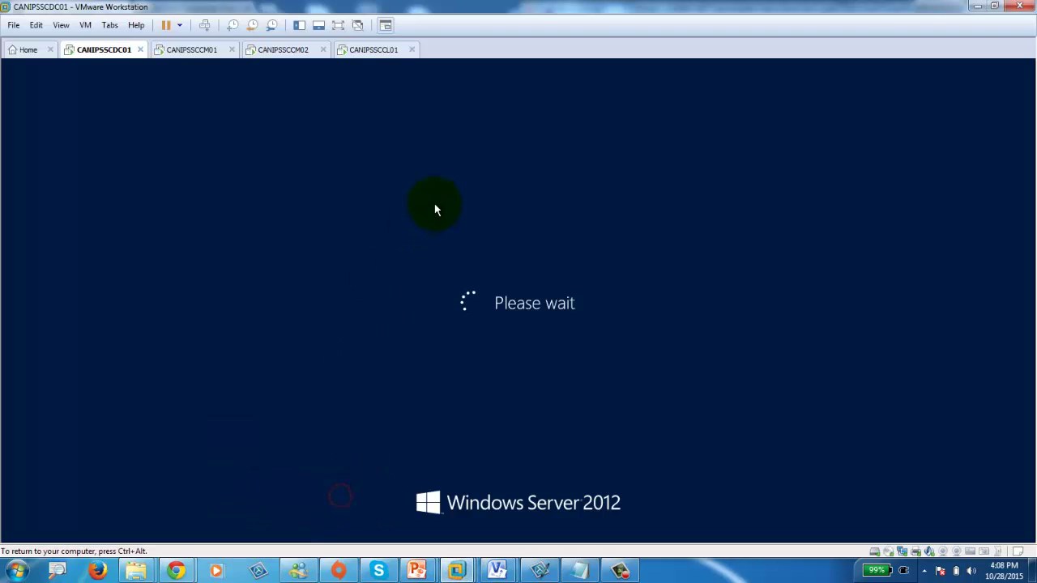
Bring up CANIPSSCDC01 and glance at the slide listing the SCCM steps.
left_click(188, 48)
left_click(283, 50)
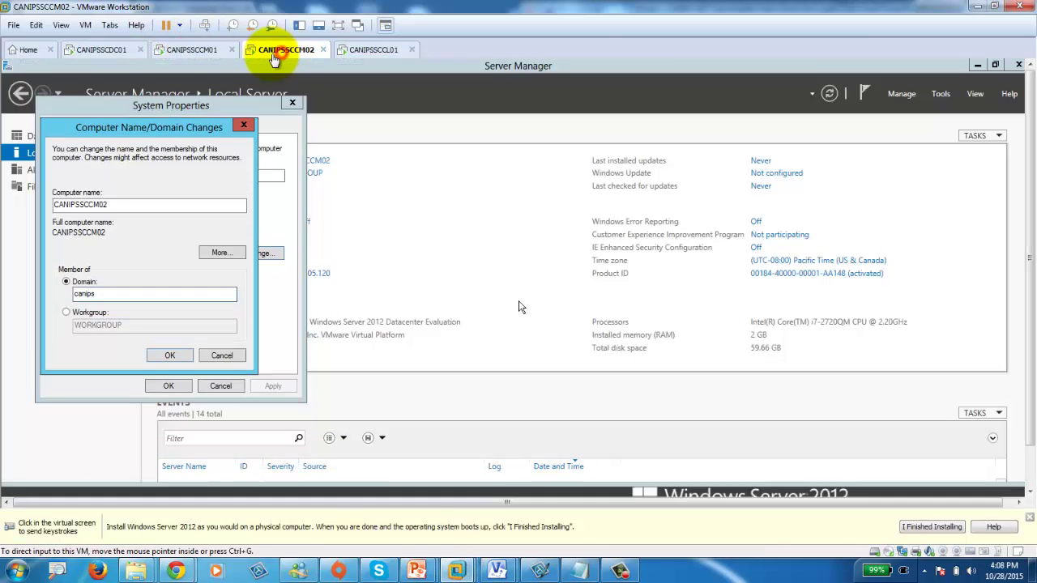
left_click(93, 50)
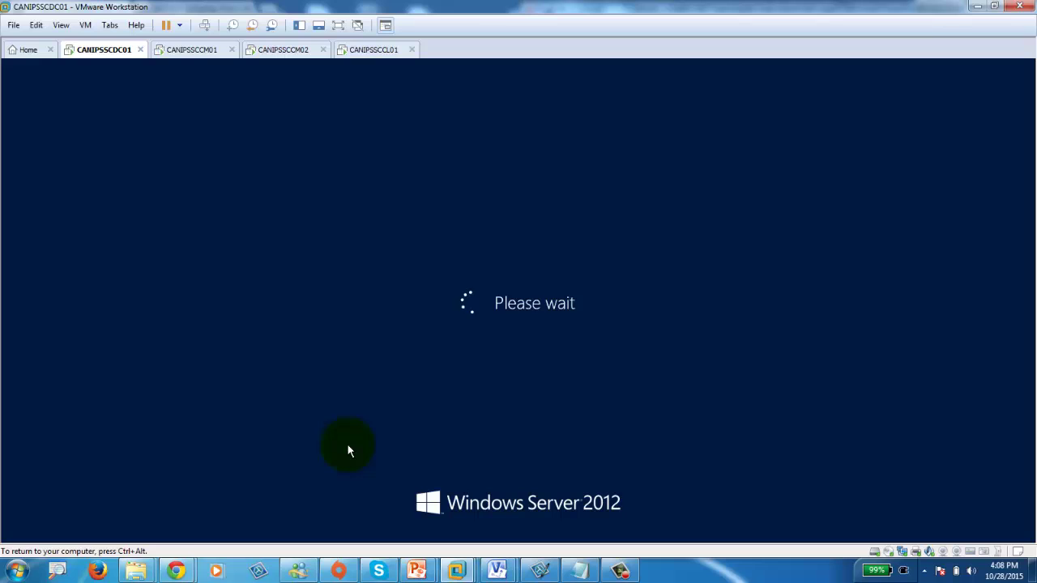
mouse_move(416, 571)
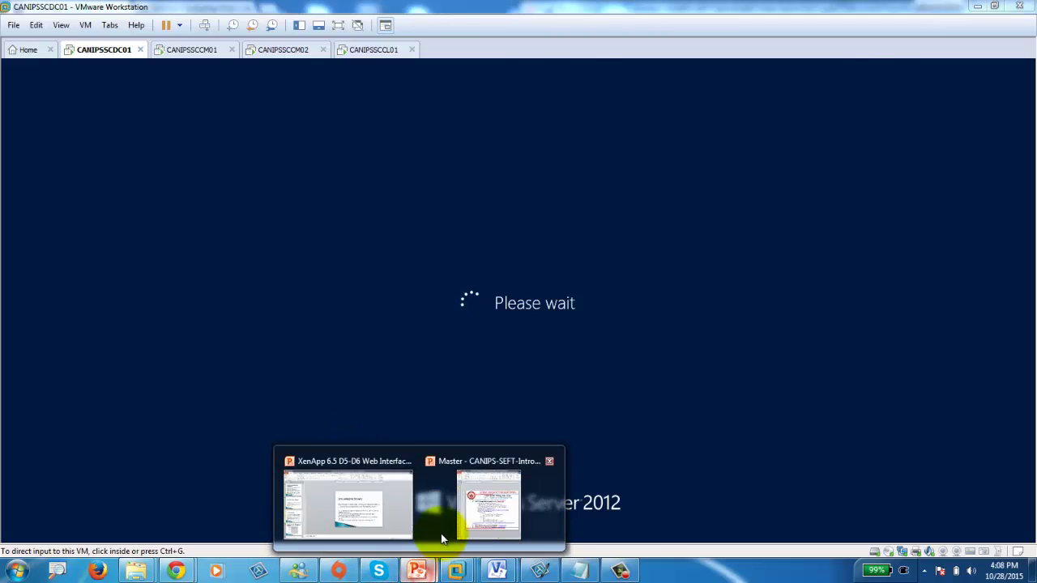
left_click(482, 510)
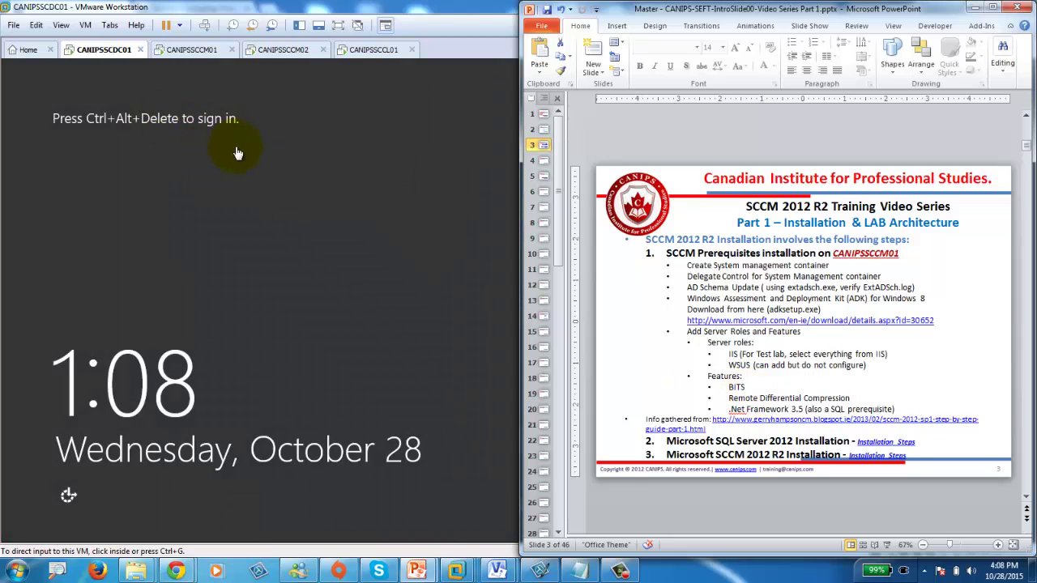
left_click(237, 153)
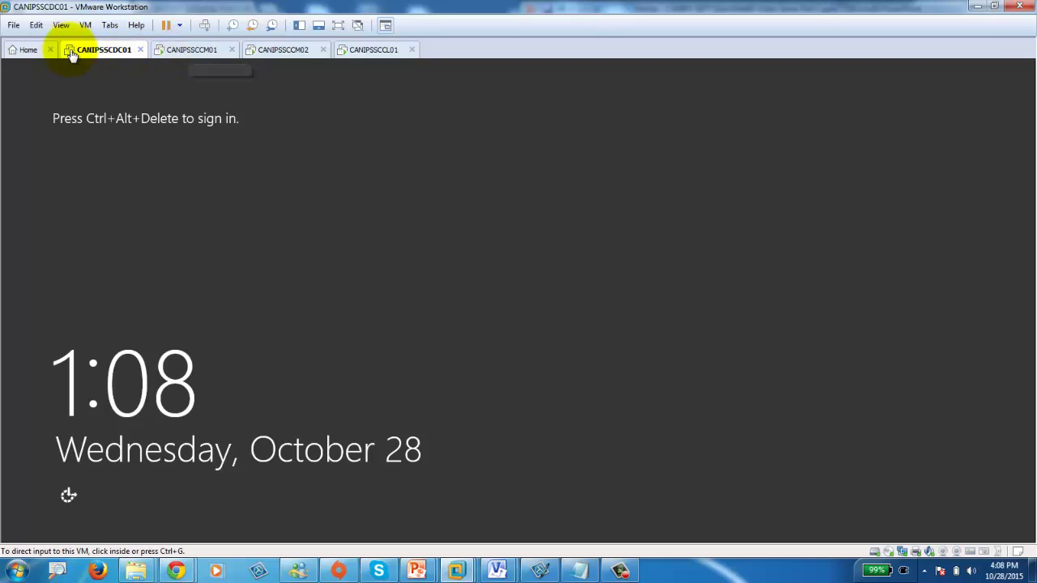
Sign in to CANIPSSCDC01 as Administrator with the account password, then move to CANIPSSCCM01.
left_click(204, 25)
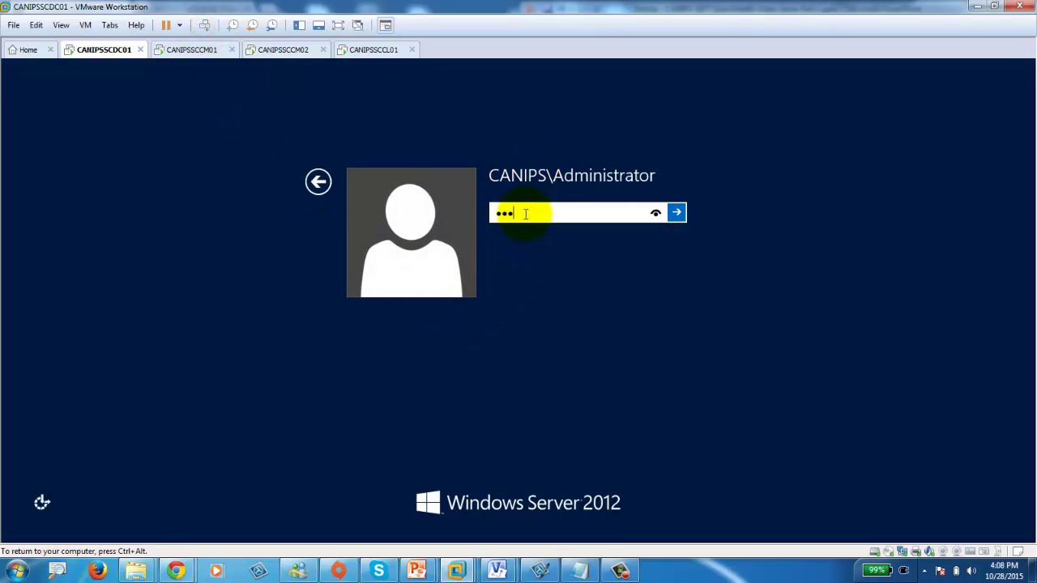
key("Return")
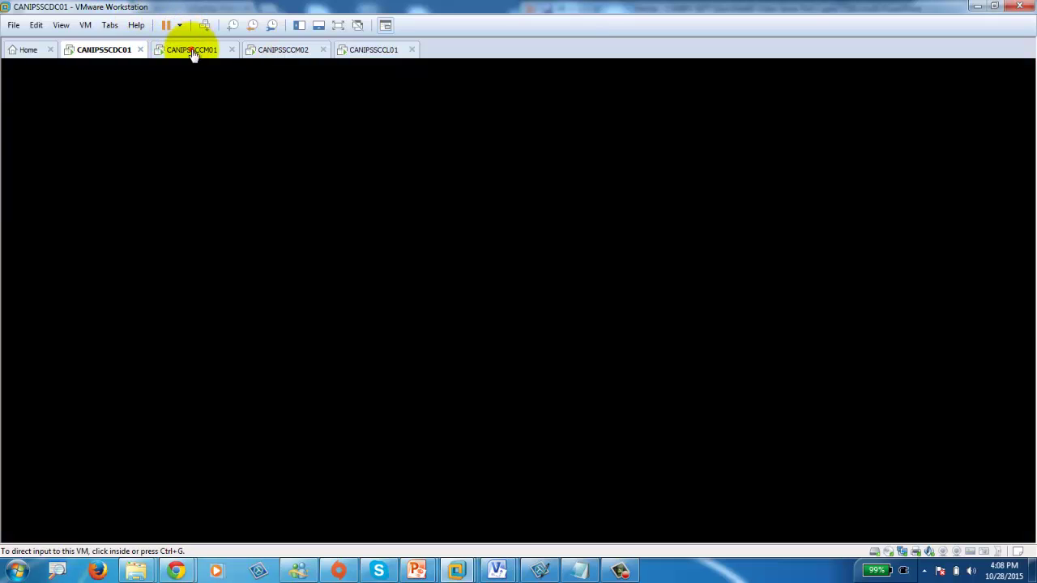
left_click(192, 49)
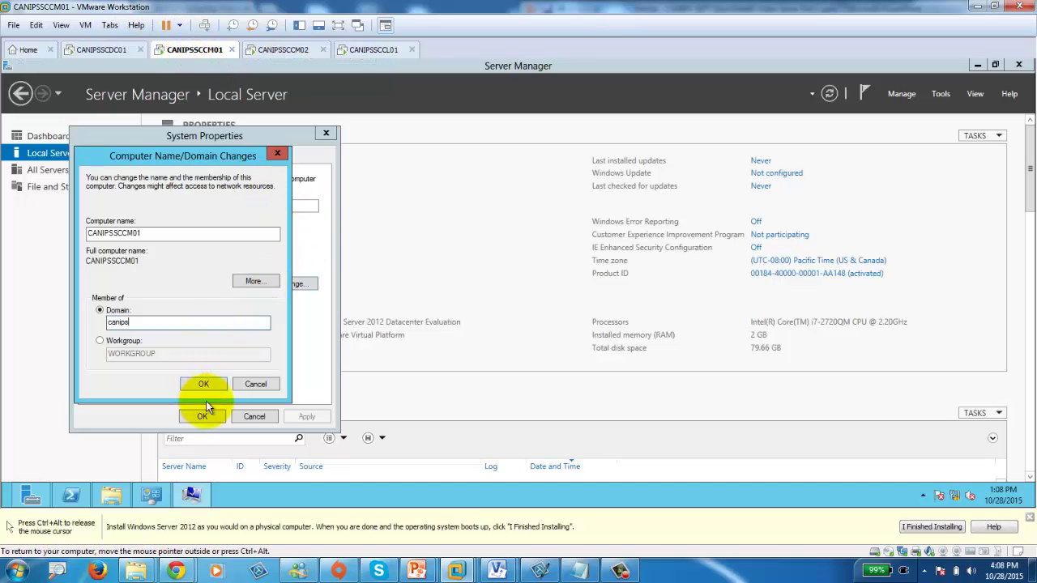
Submit the domain administrator password for CANIPSSCCM01's join, then confirm CANIPSSCCM02's canips join with credentials.
type("administrat")
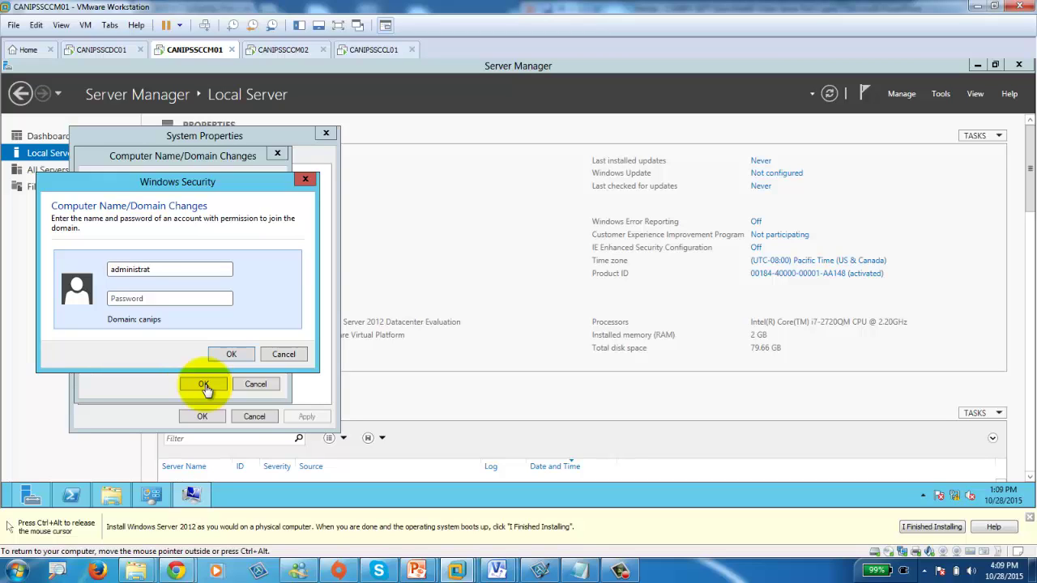
type("P@ssw0rd")
key("Return")
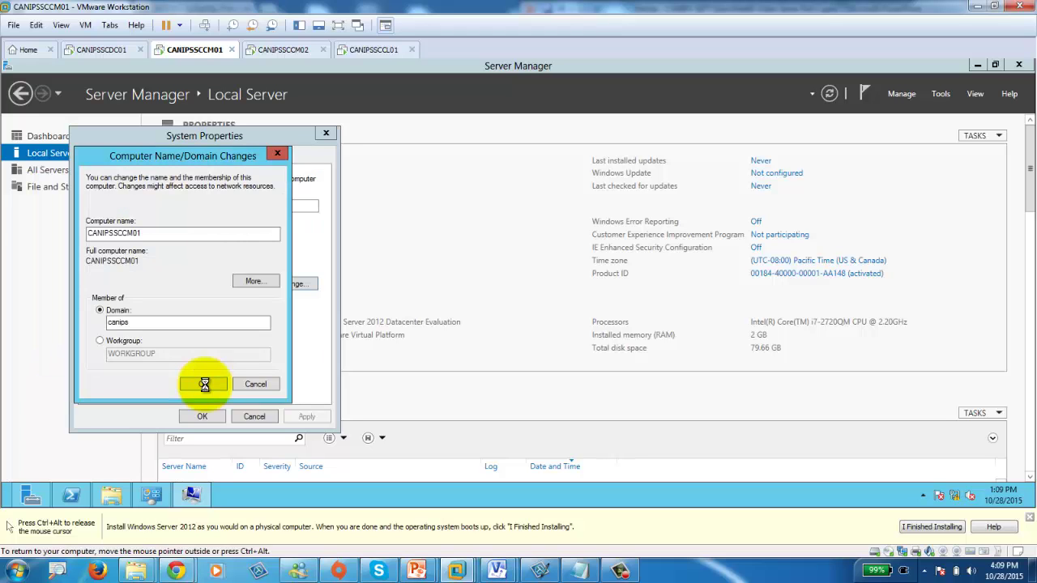
left_click(283, 50)
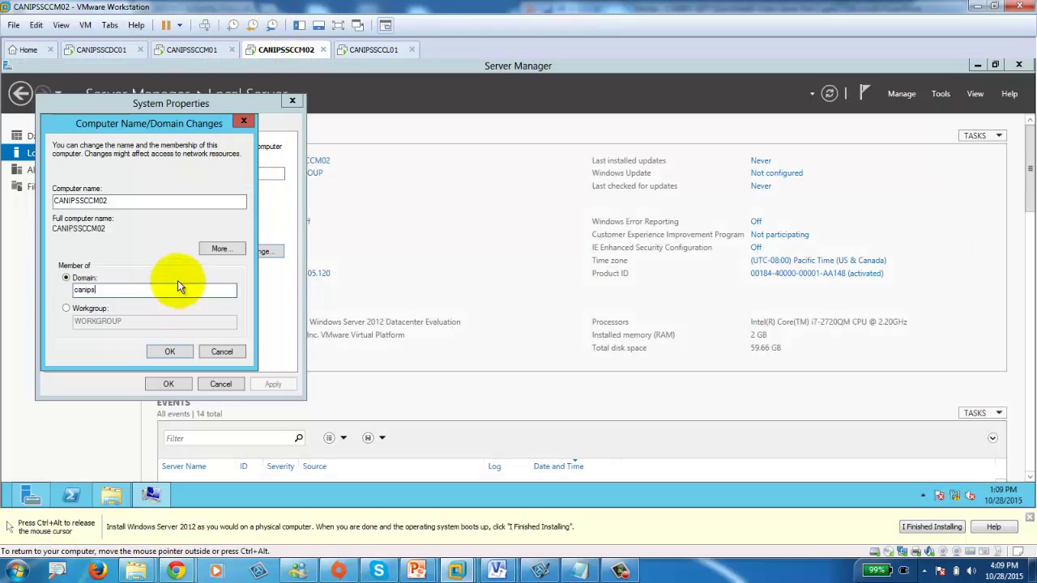
left_click(167, 351)
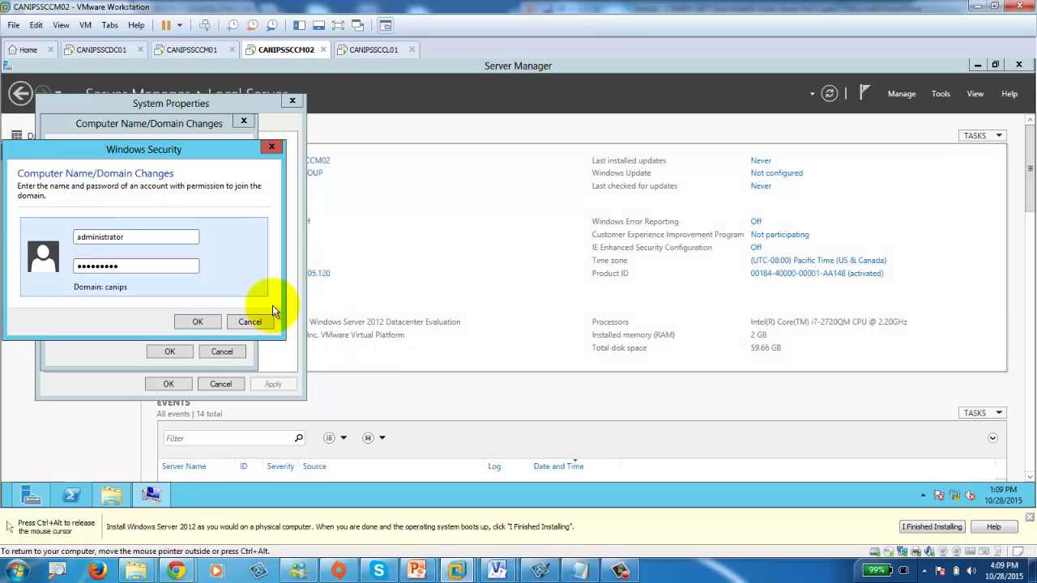
left_click(190, 322)
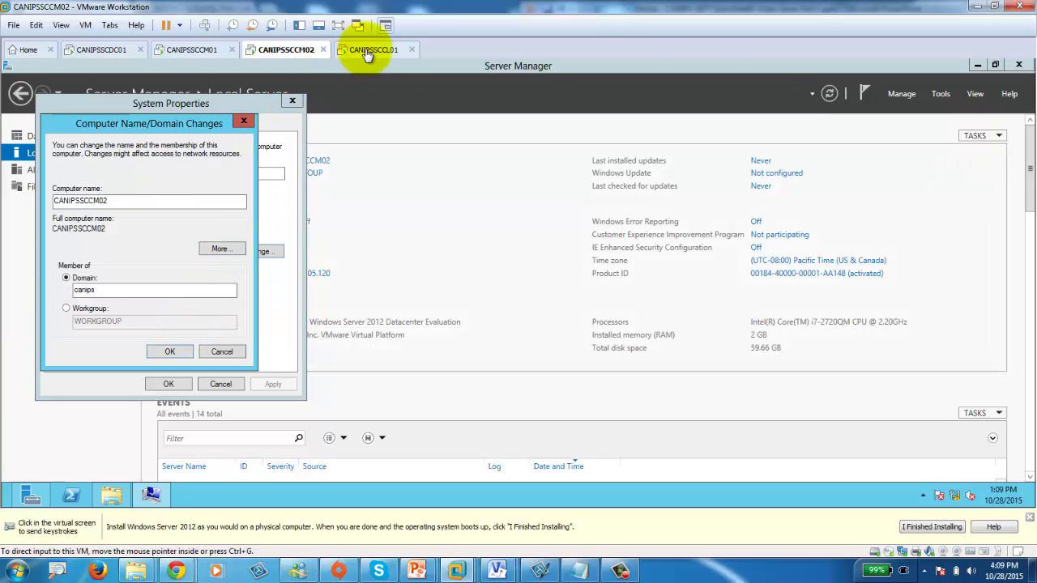
Confirm CANIPSSCCL01's canips domain join with the domain administrator credentials.
left_click(371, 50)
left_click(195, 381)
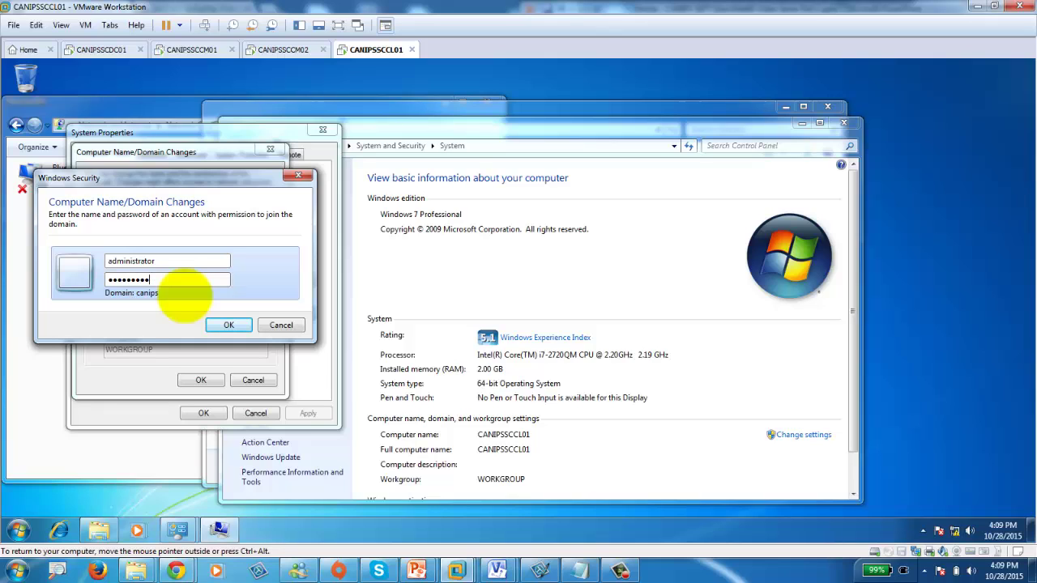
left_click(229, 325)
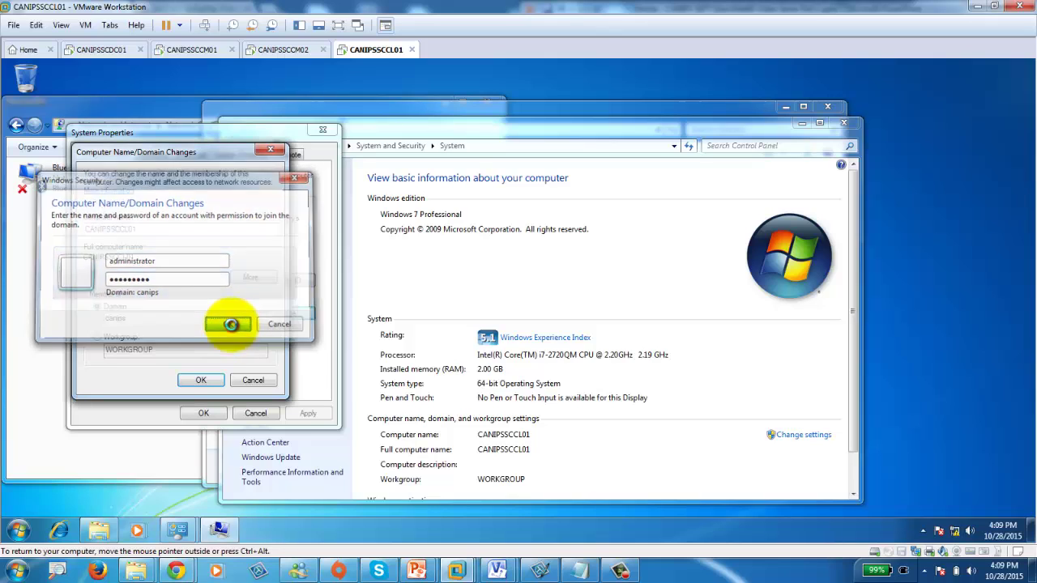
left_click(104, 50)
left_click(189, 51)
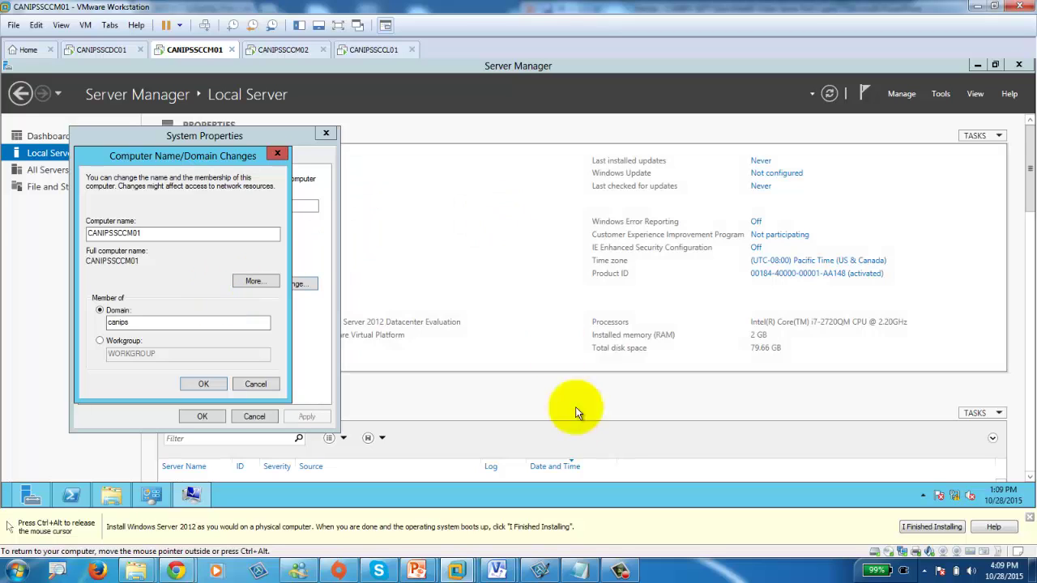
Acknowledge CANIPSSCCM01's welcome and restart notices, close System Properties, and restart it.
left_click(580, 325)
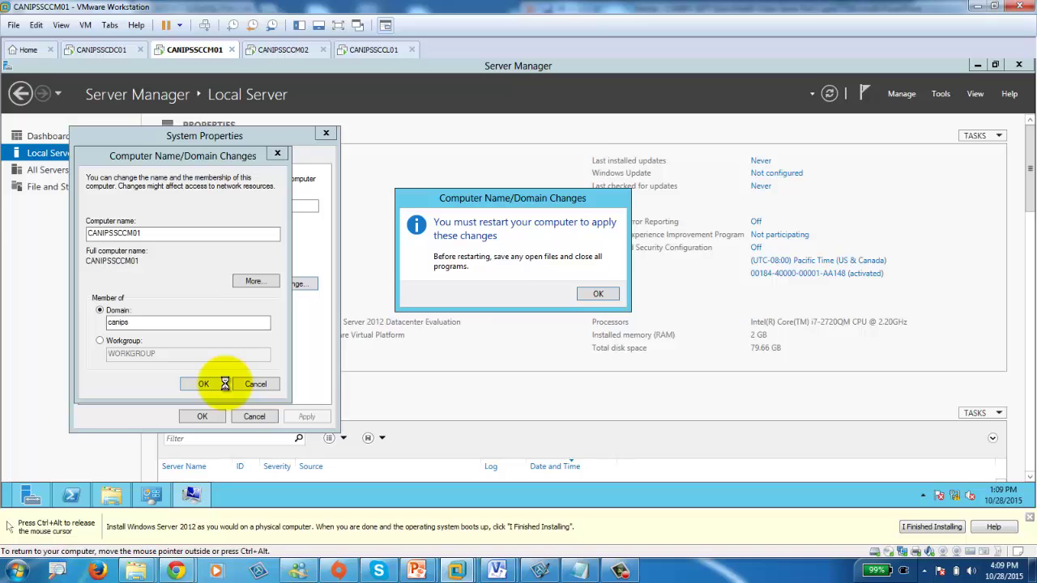
left_click(593, 294)
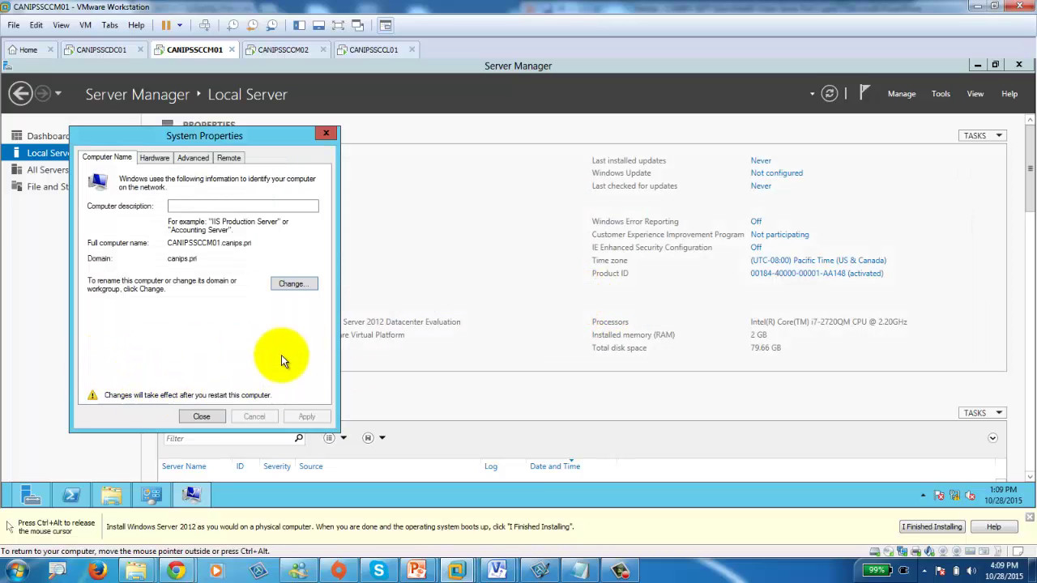
left_click(197, 420)
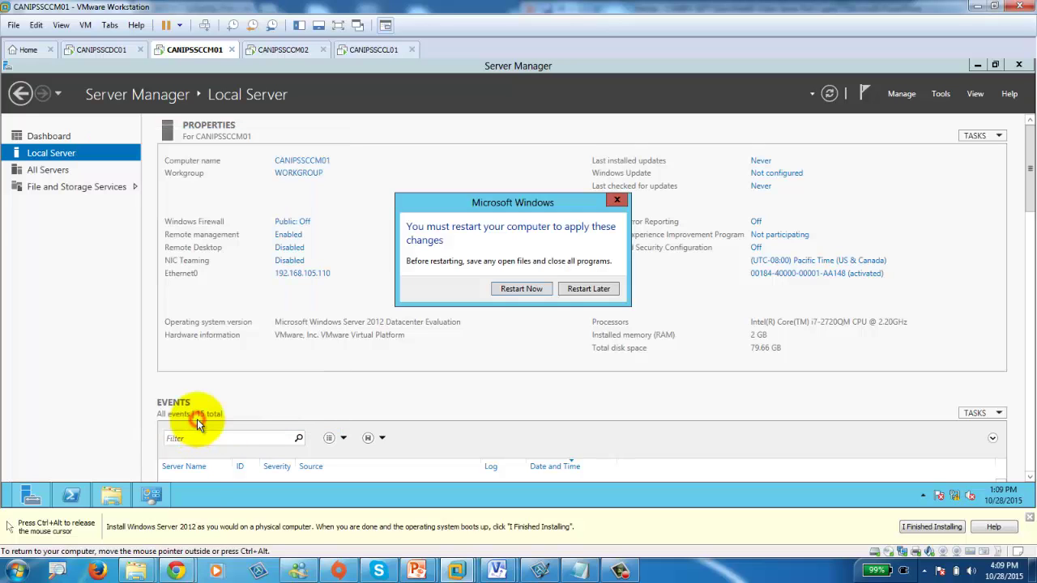
left_click(523, 290)
Acknowledge CANIPSSCCM02's canips welcome and restart notices, then restart it.
left_click(273, 50)
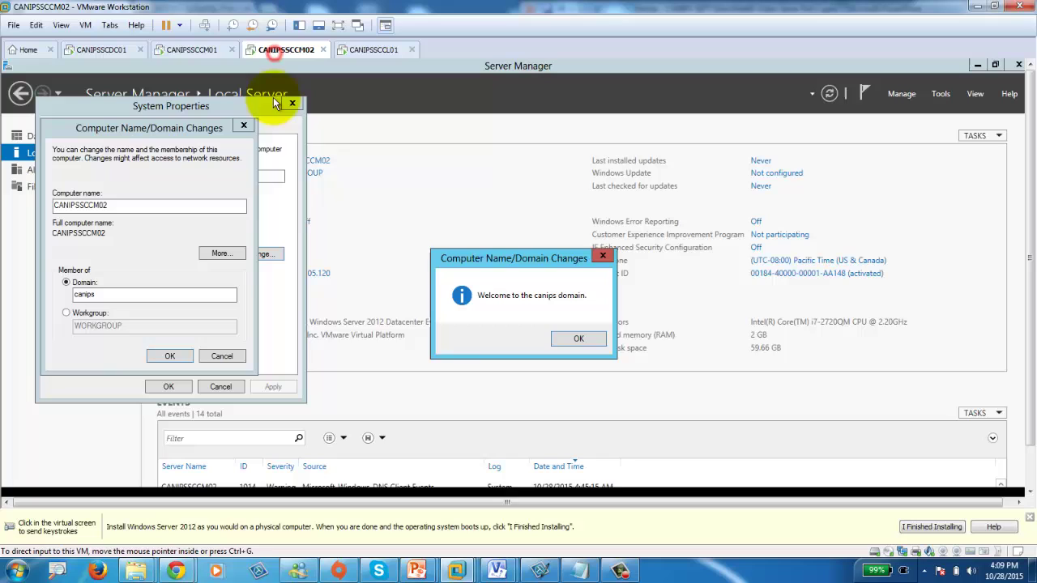
left_click(583, 341)
left_click(169, 355)
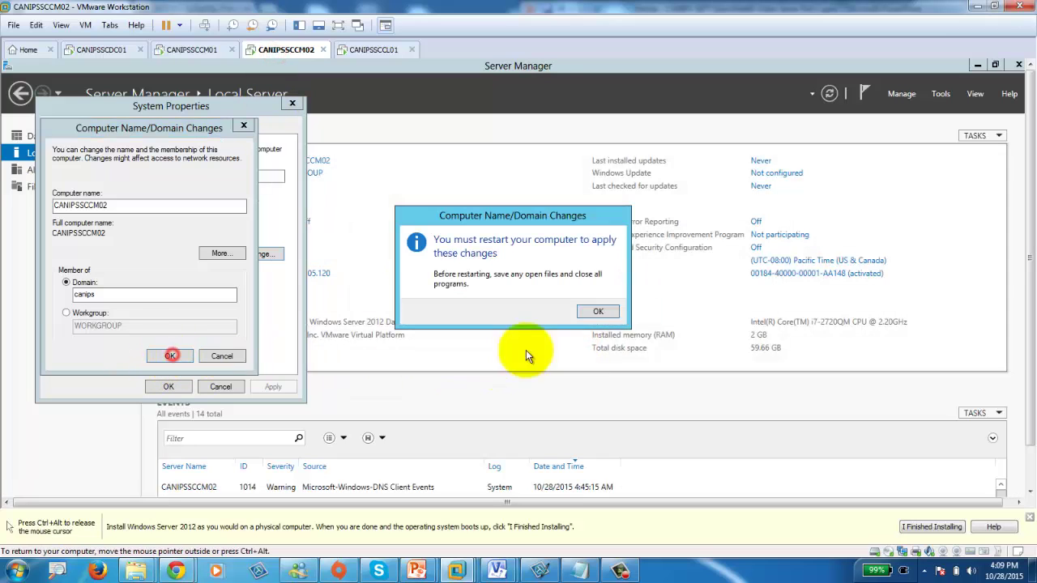
left_click(594, 312)
left_click(162, 387)
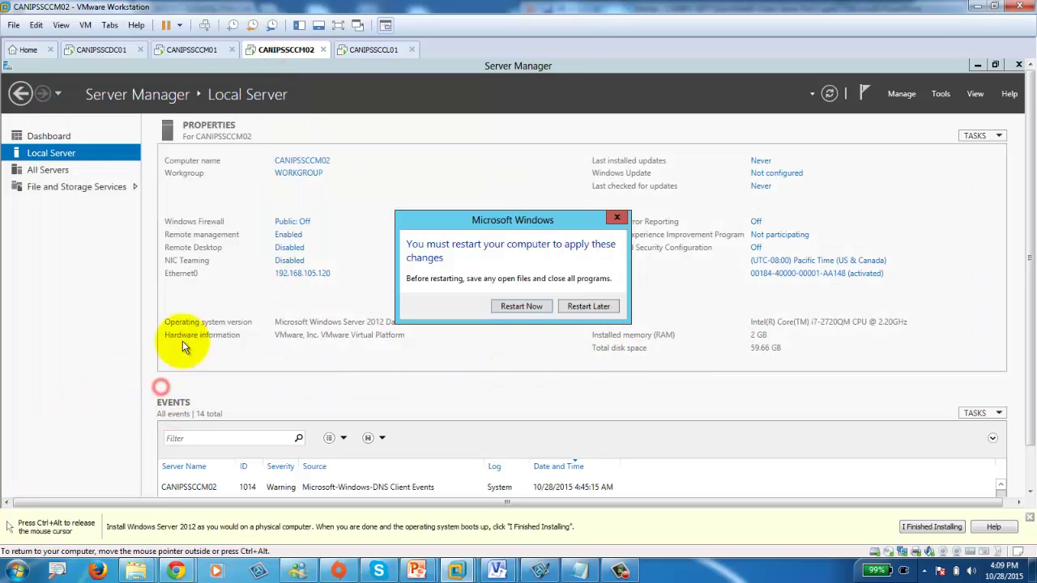
left_click(522, 306)
Acknowledge CANIPSSCCL01's welcome and restart notices, restart it, then return to CANIPSSCDC01.
left_click(375, 51)
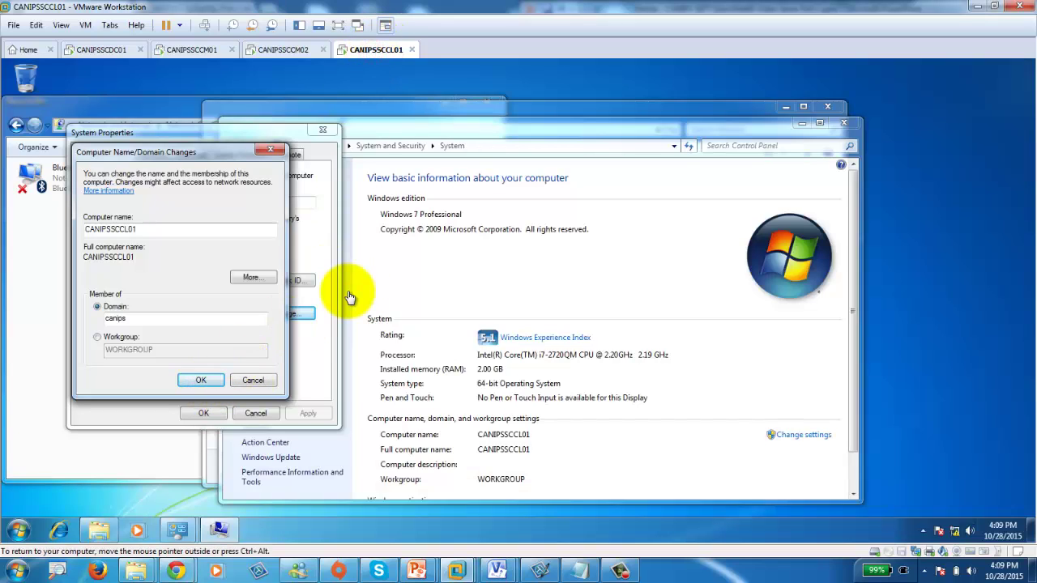
left_click(565, 343)
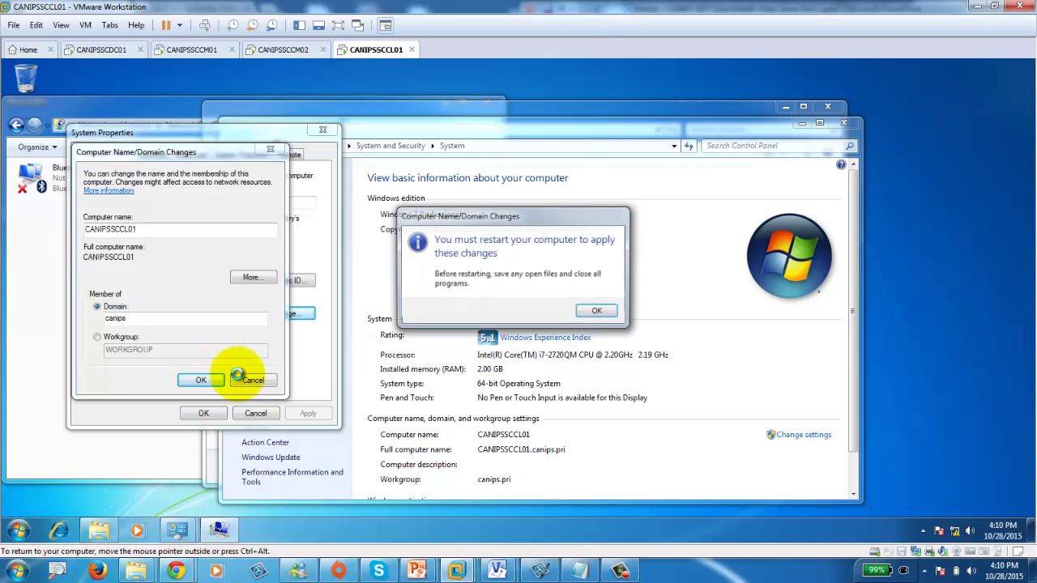
left_click(596, 311)
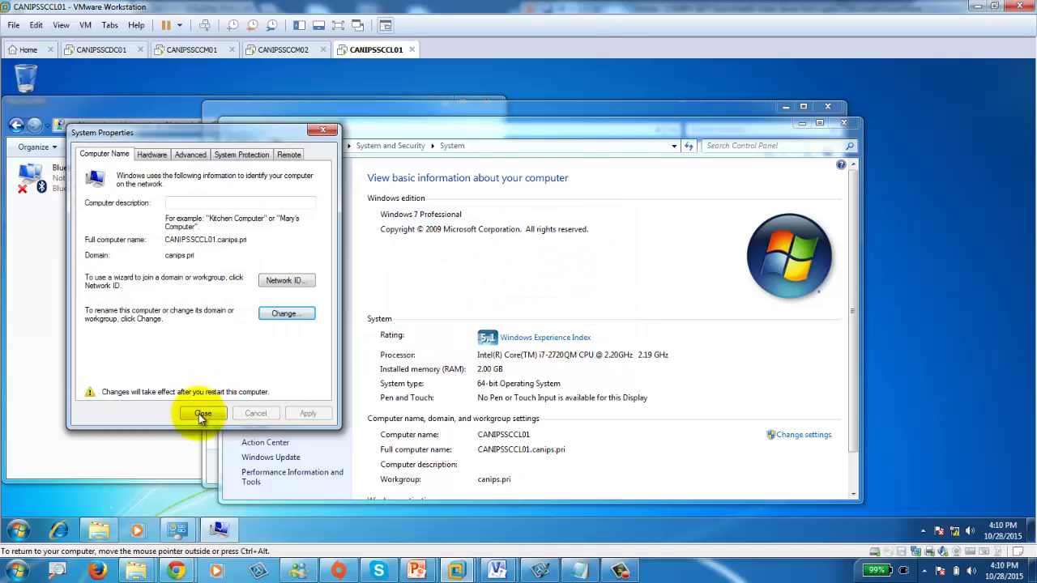
left_click(202, 414)
left_click(530, 308)
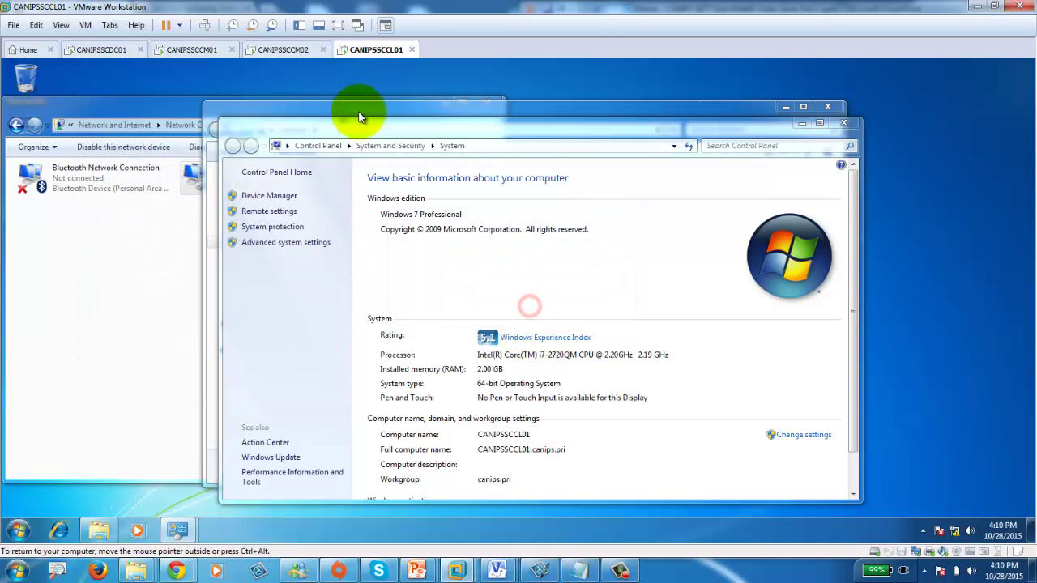
left_click(192, 49)
left_click(103, 50)
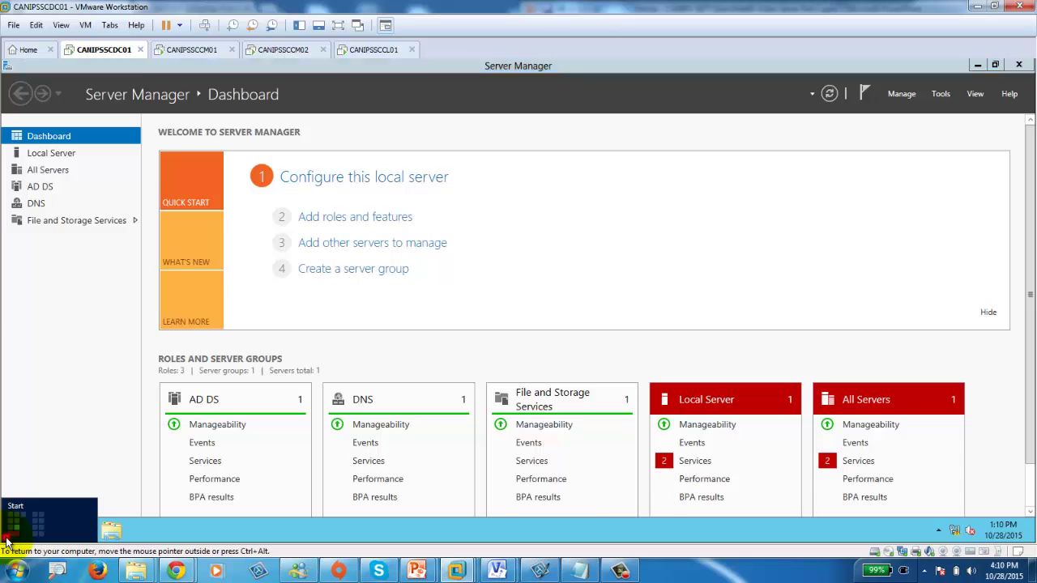
Open Active Directory Users and Computers and list the canips.pri Computers, widening the Name column.
left_click(5, 541)
left_click(396, 391)
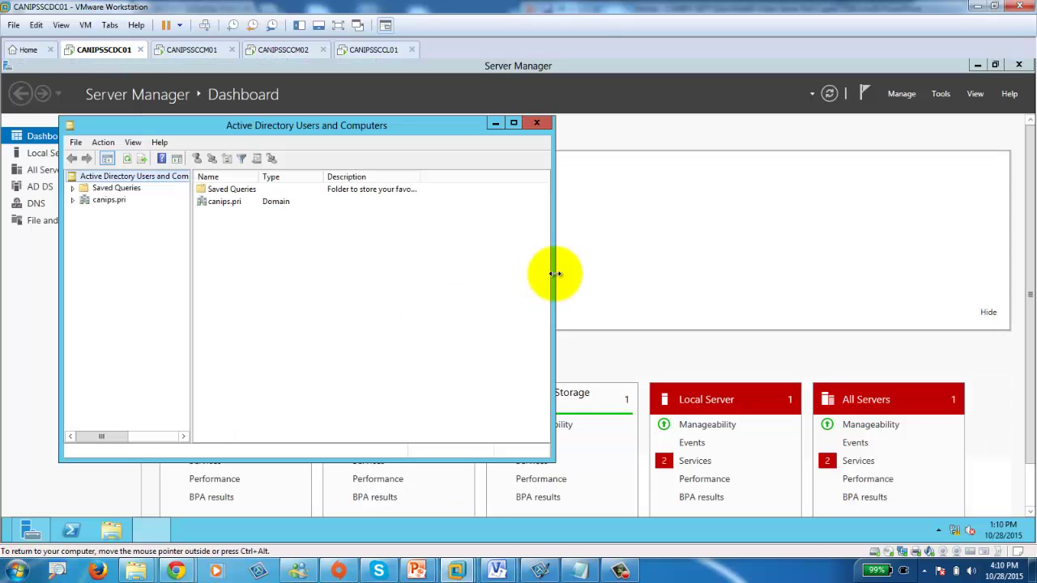
left_click(72, 199)
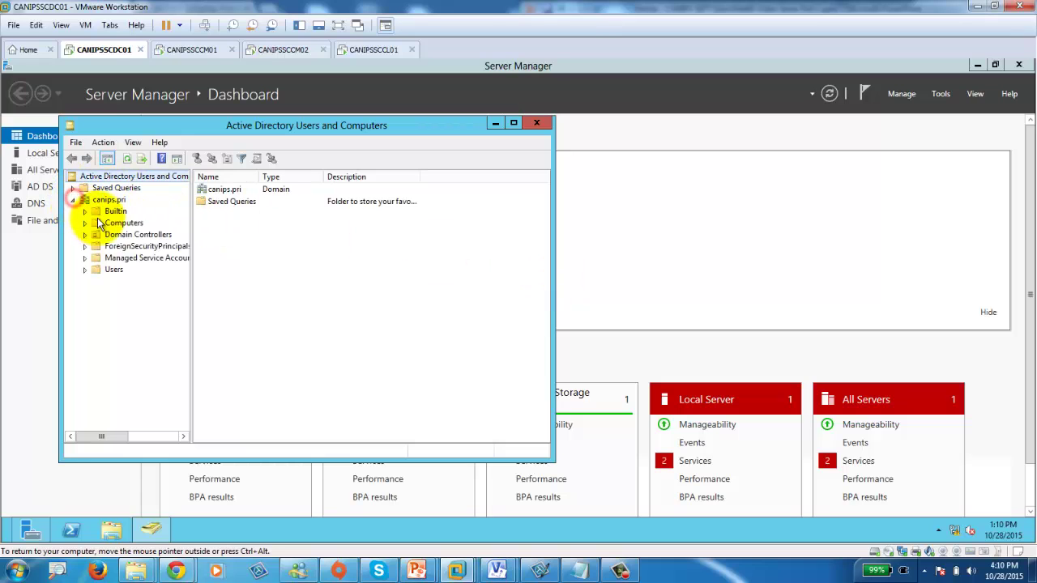
left_click(123, 225)
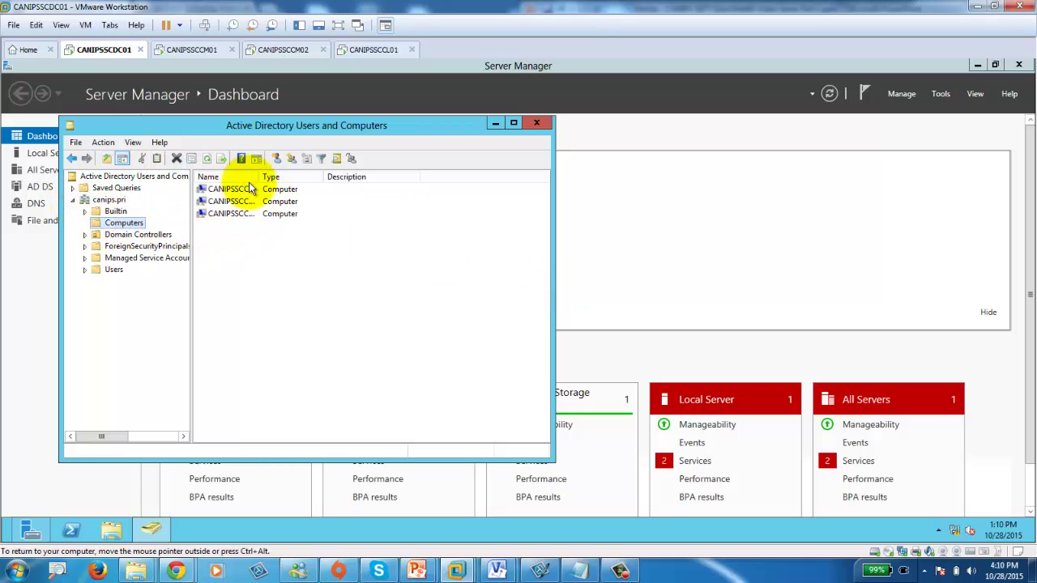
left_click_drag(258, 177, 344, 177)
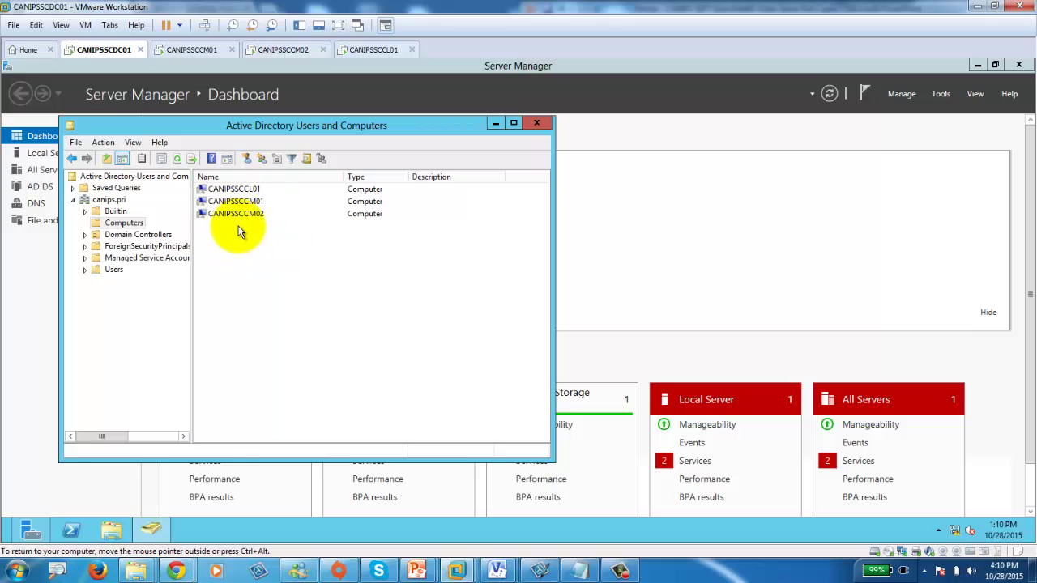
left_click(30, 278)
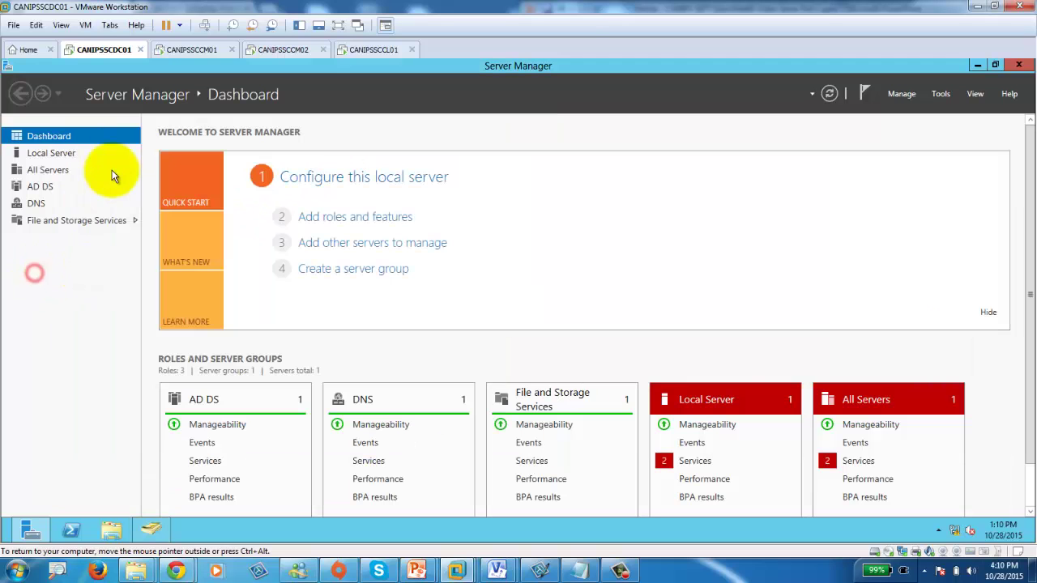
left_click(191, 50)
Sign CANIPSSCCM01 in as canips\administrator through Other user.
left_click(273, 50)
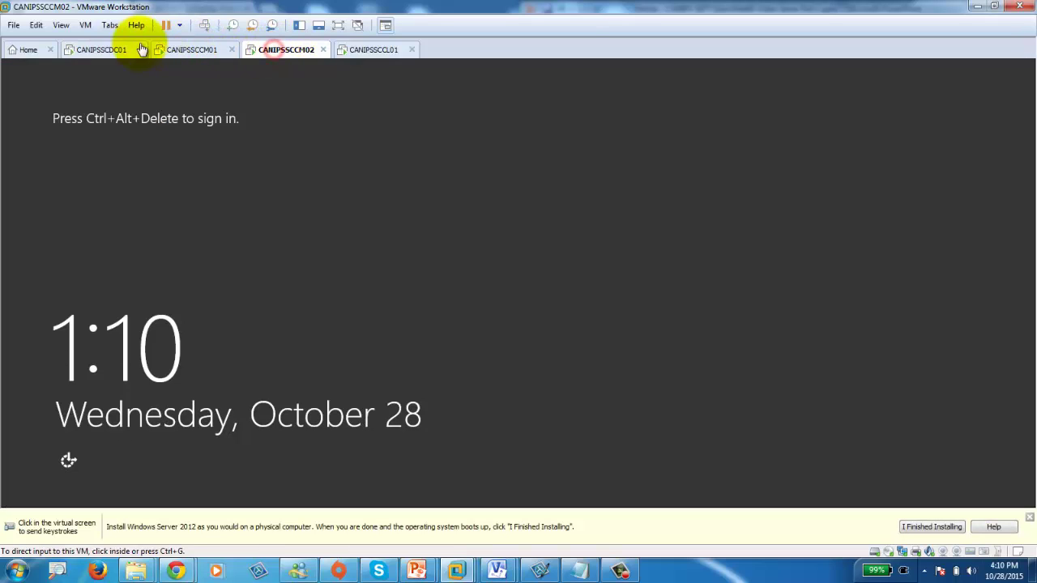
left_click(116, 51)
left_click(203, 50)
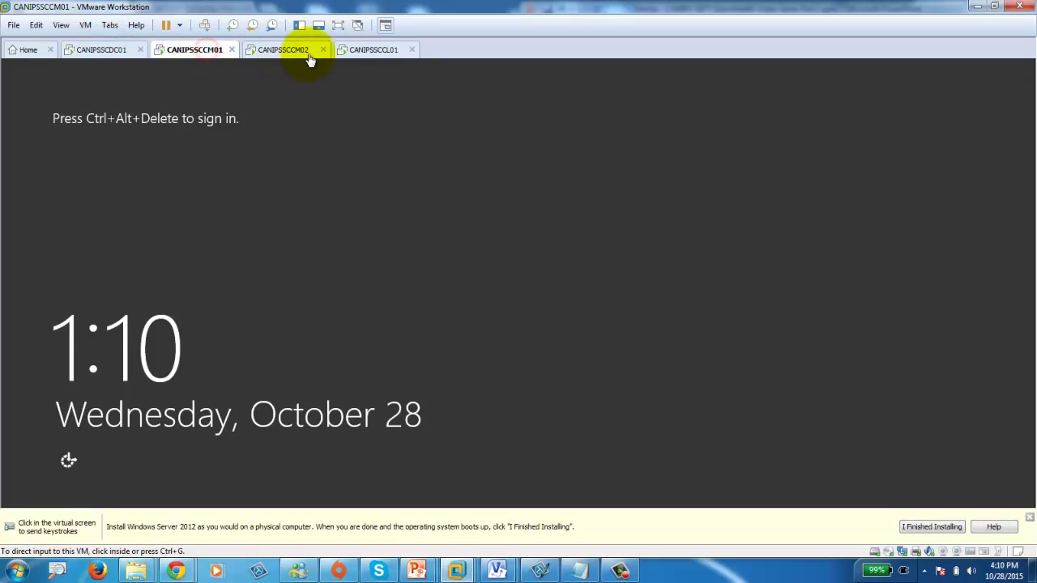
left_click(308, 51)
left_click(359, 50)
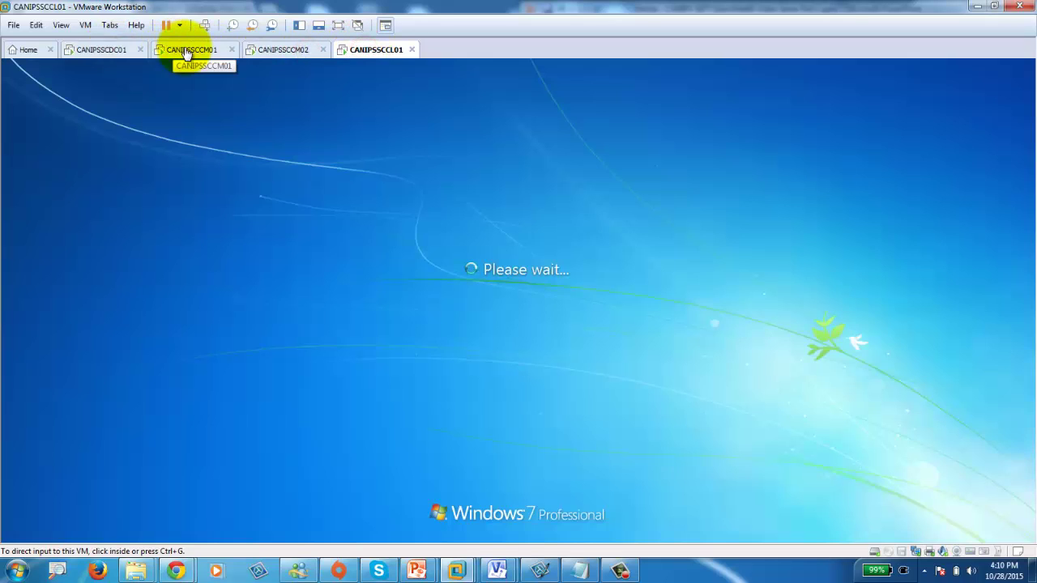
left_click(187, 53)
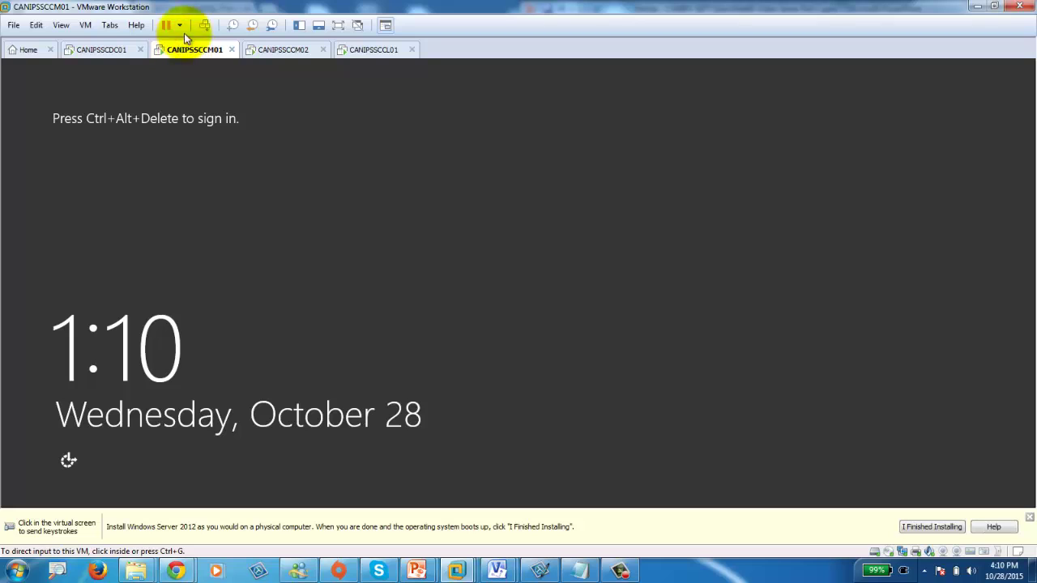
left_click(204, 25)
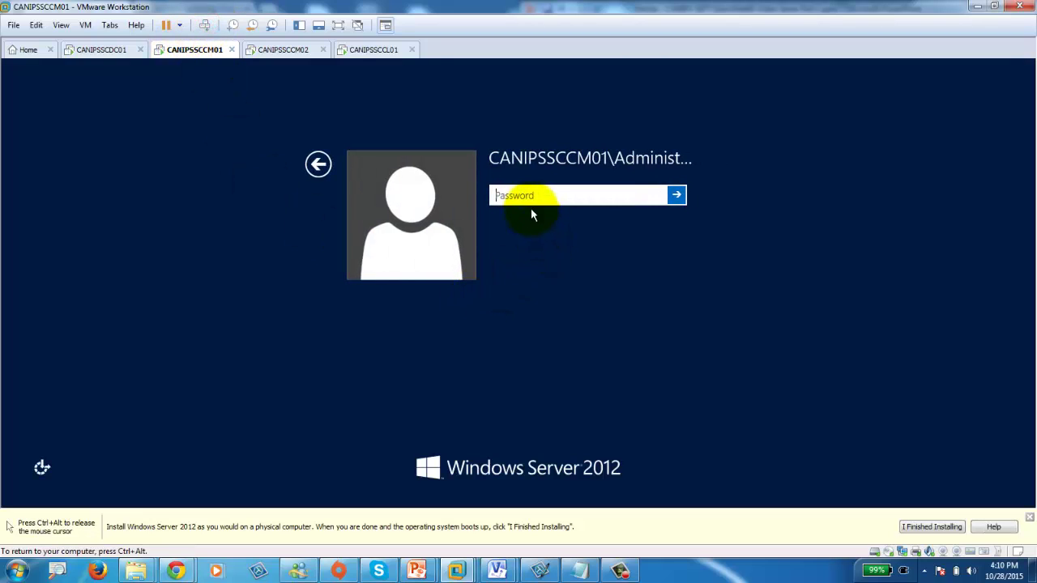
key("ctrl+alt")
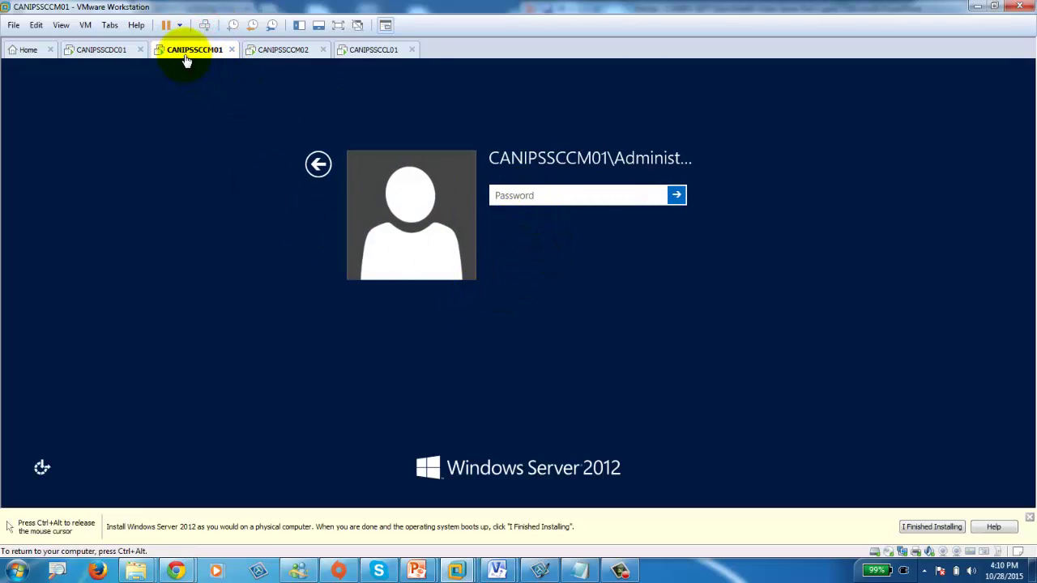
left_click(556, 174)
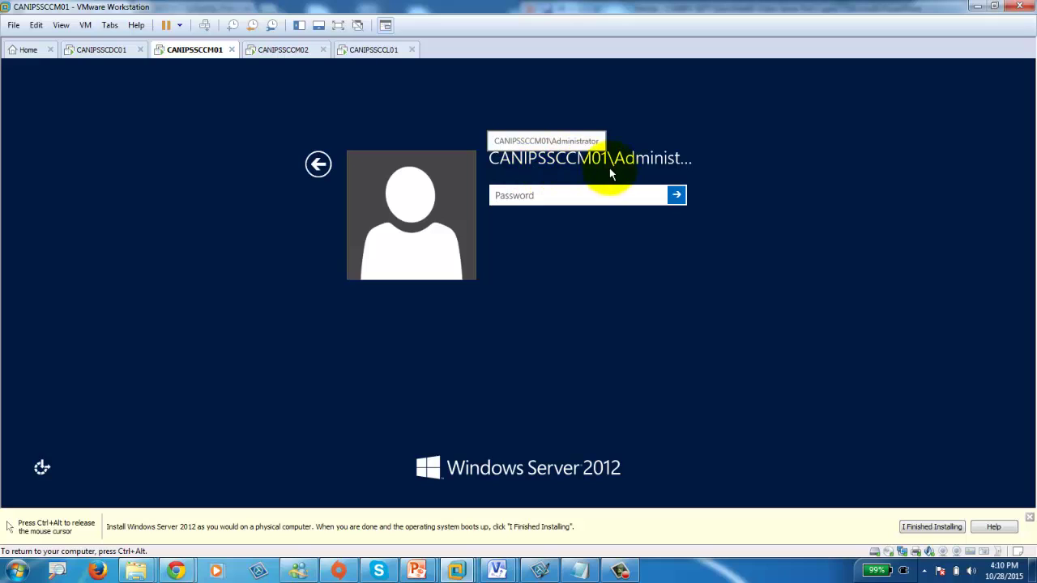
left_click(318, 164)
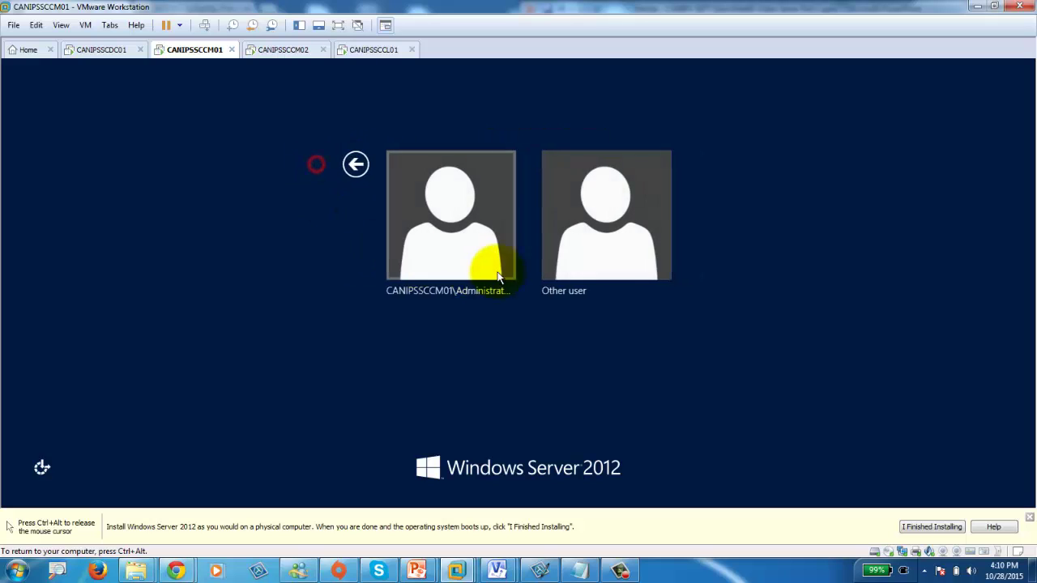
left_click(607, 236)
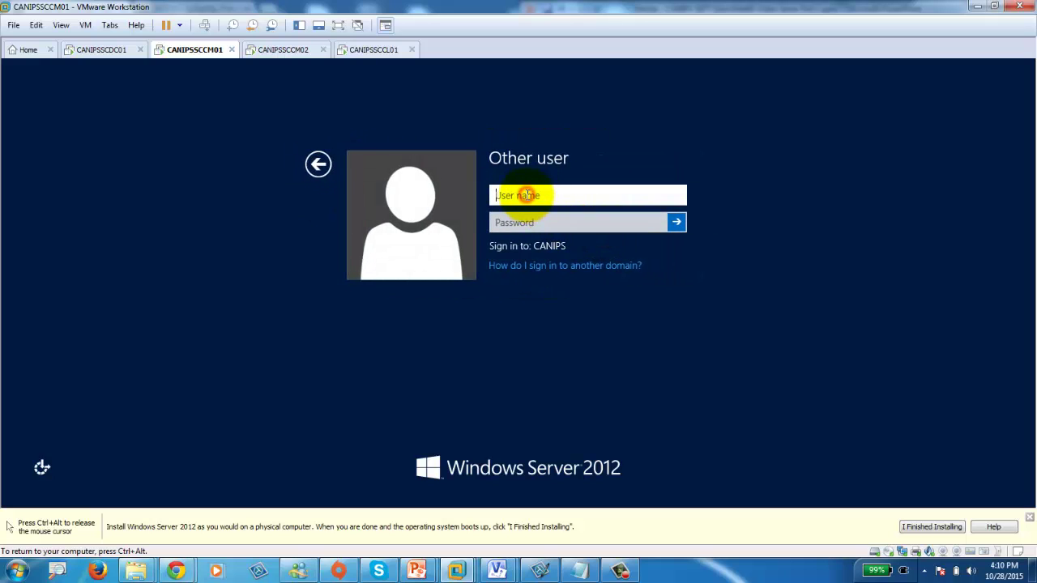
type("canips\\administrator")
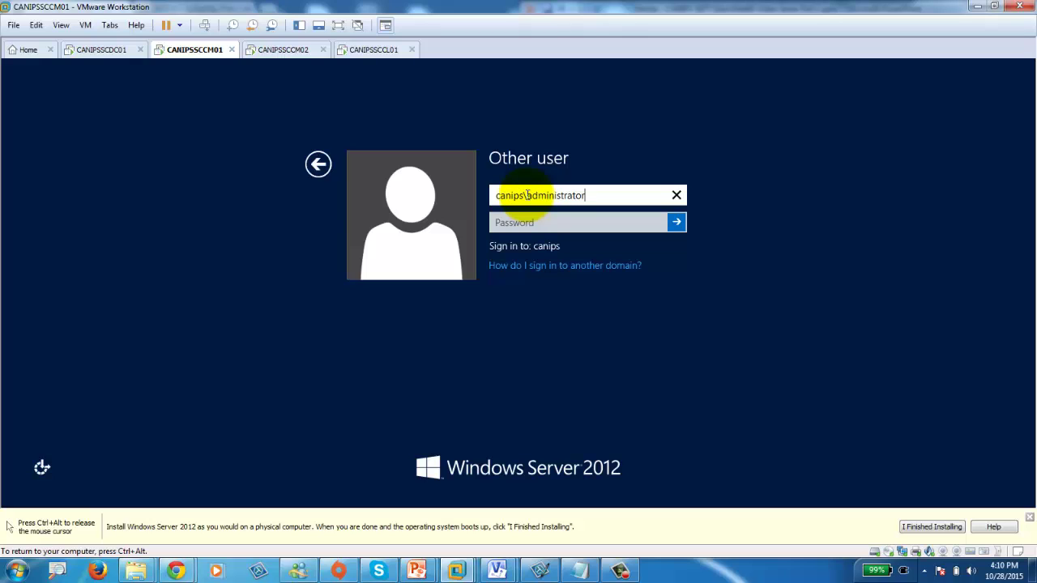
key("Tab")
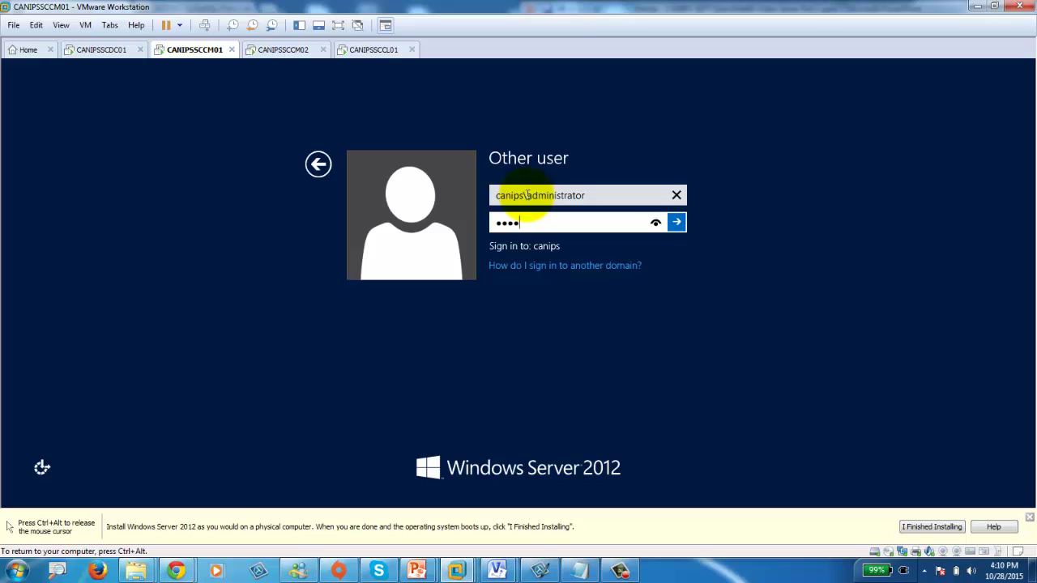
key("Return")
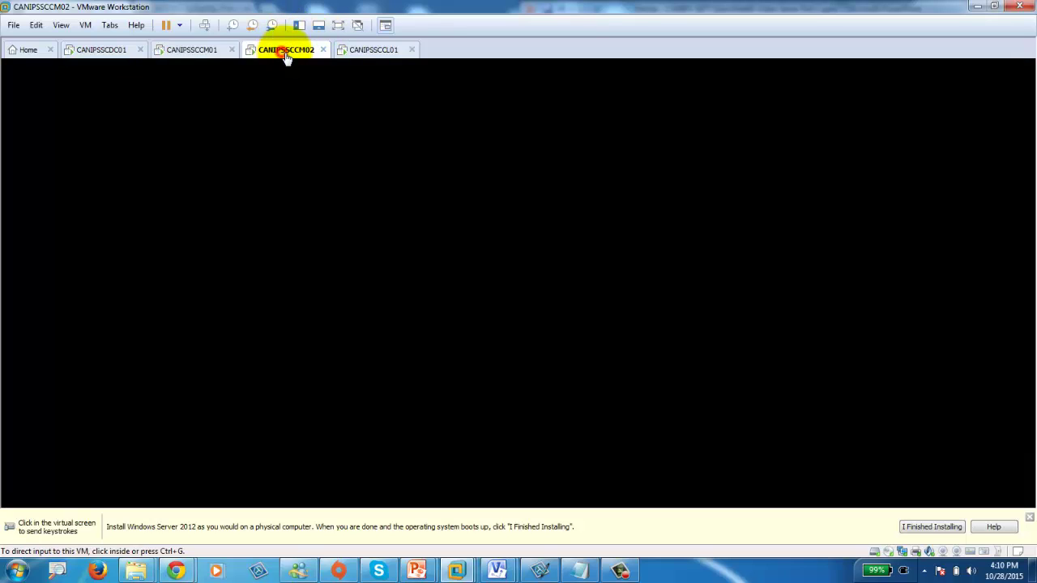
Sign CANIPSSCCM02 in as canips\administrator through Other user.
left_click(283, 49)
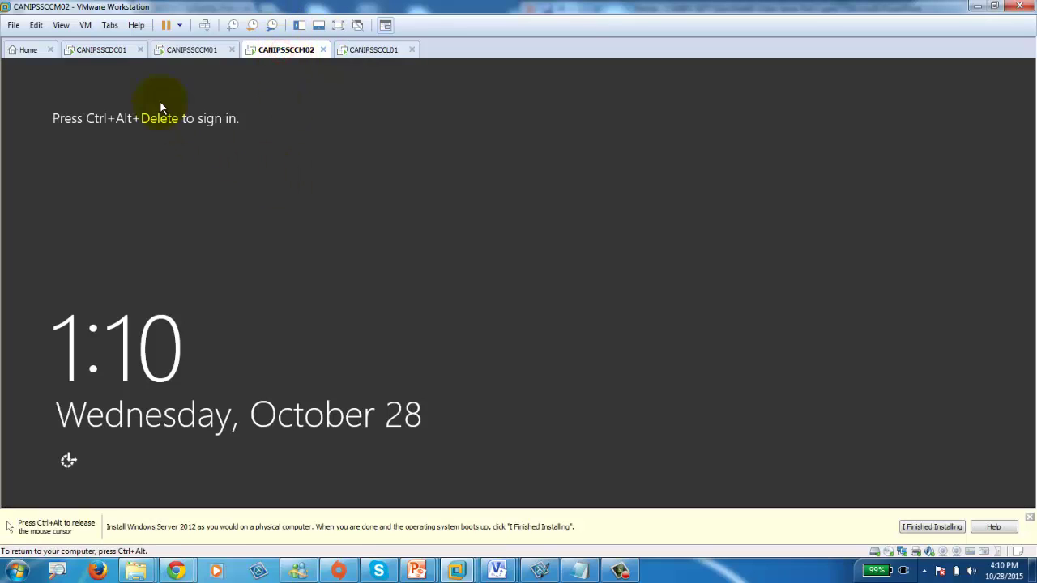
left_click(205, 25)
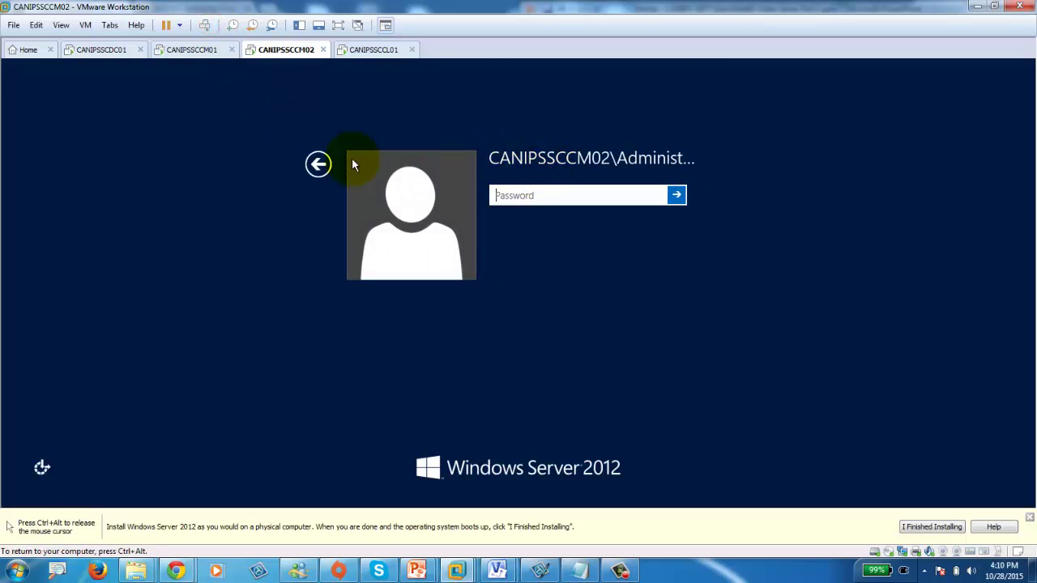
left_click(317, 164)
left_click(605, 238)
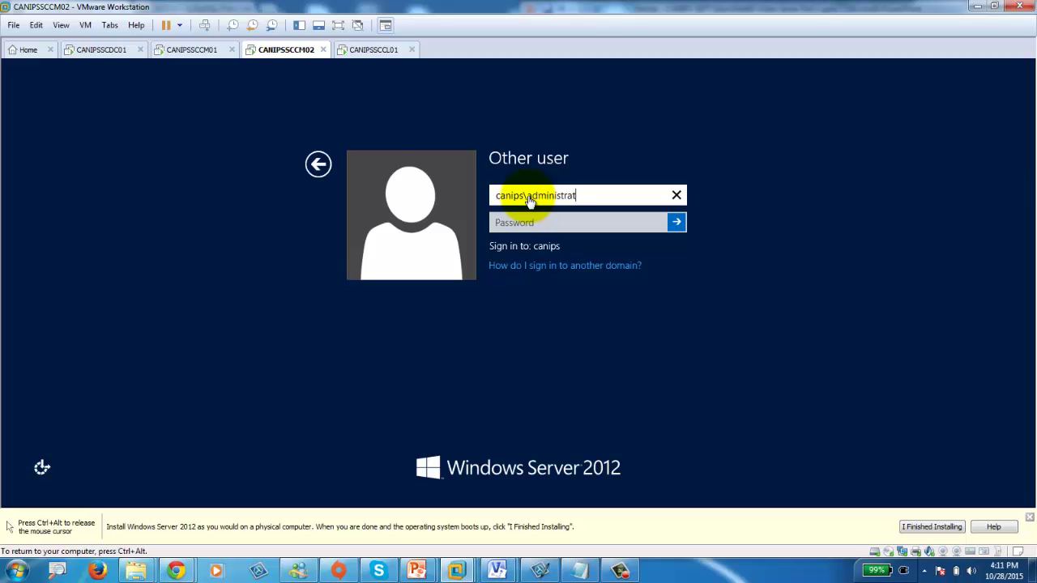
type("r")
key("Tab")
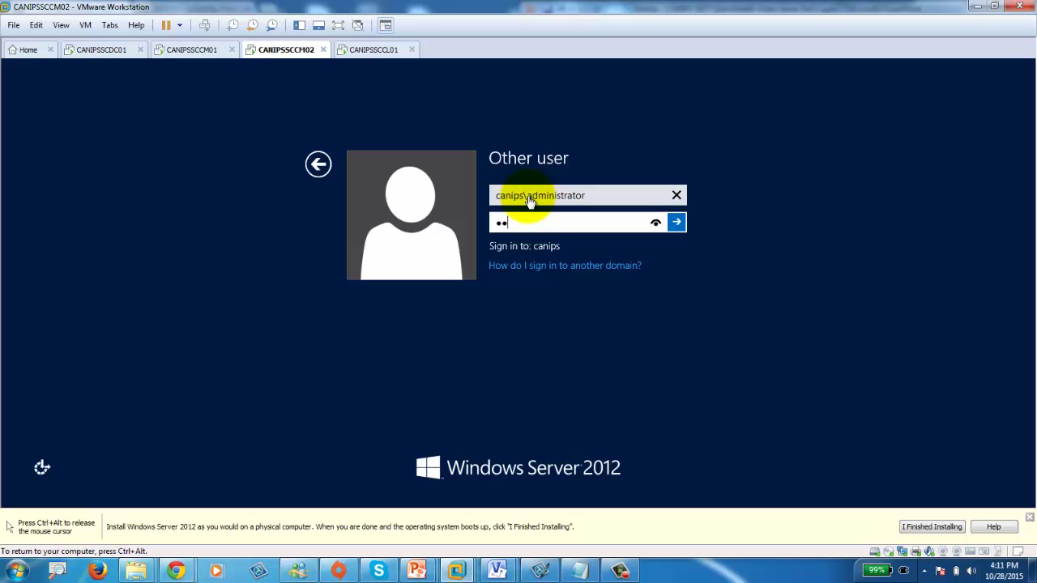
key("Return")
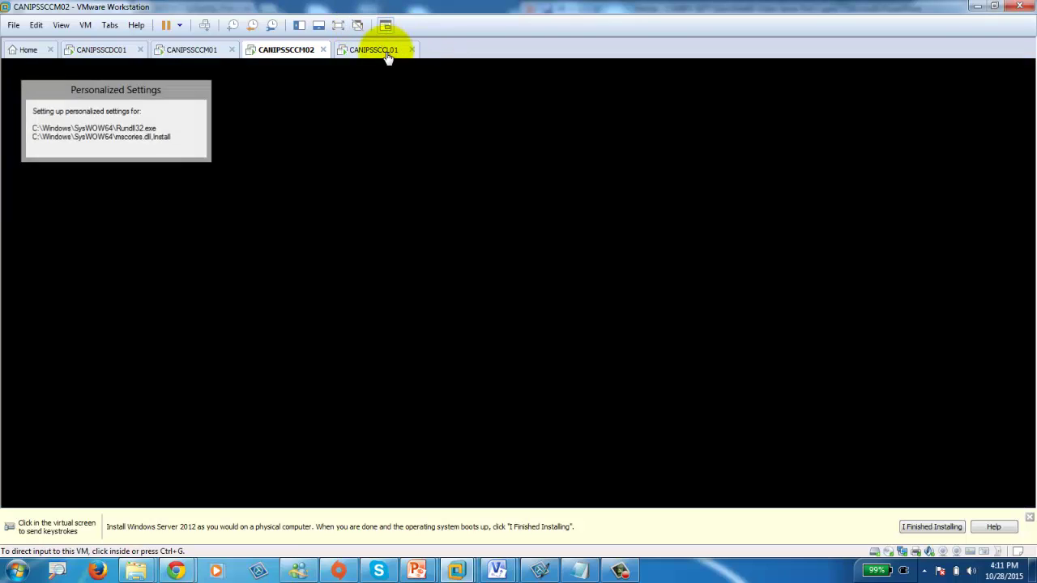
left_click(388, 53)
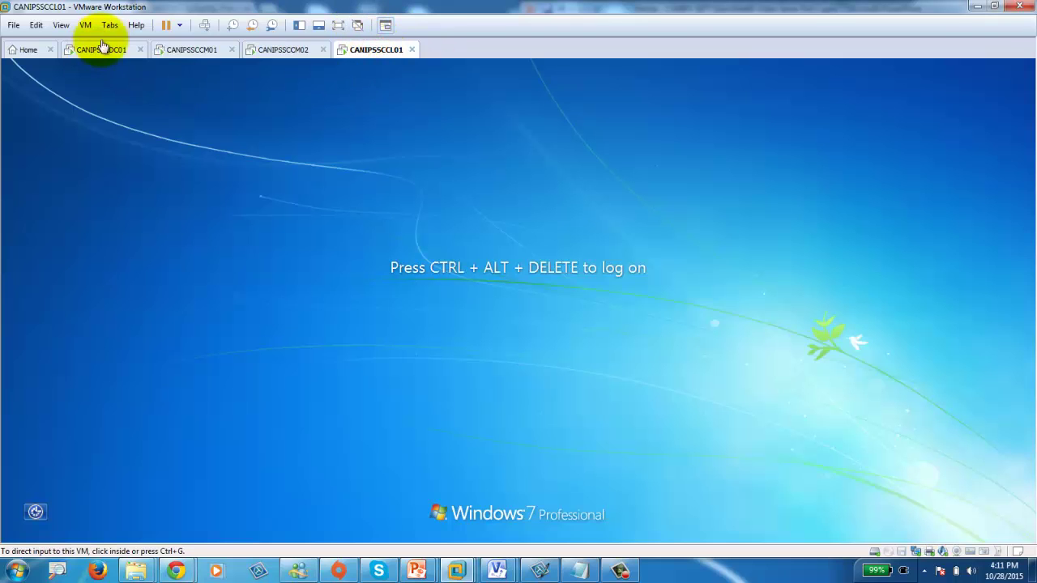
Sign the Windows 7 client CANIPSSCCL01 in as canips\administrator via Switch User and Other User.
left_click(204, 24)
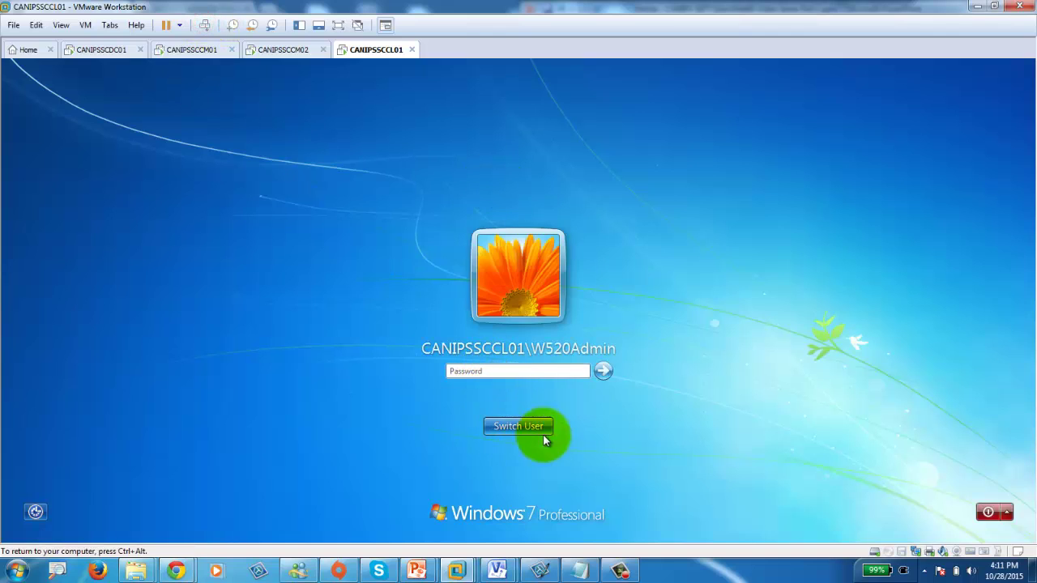
left_click(519, 426)
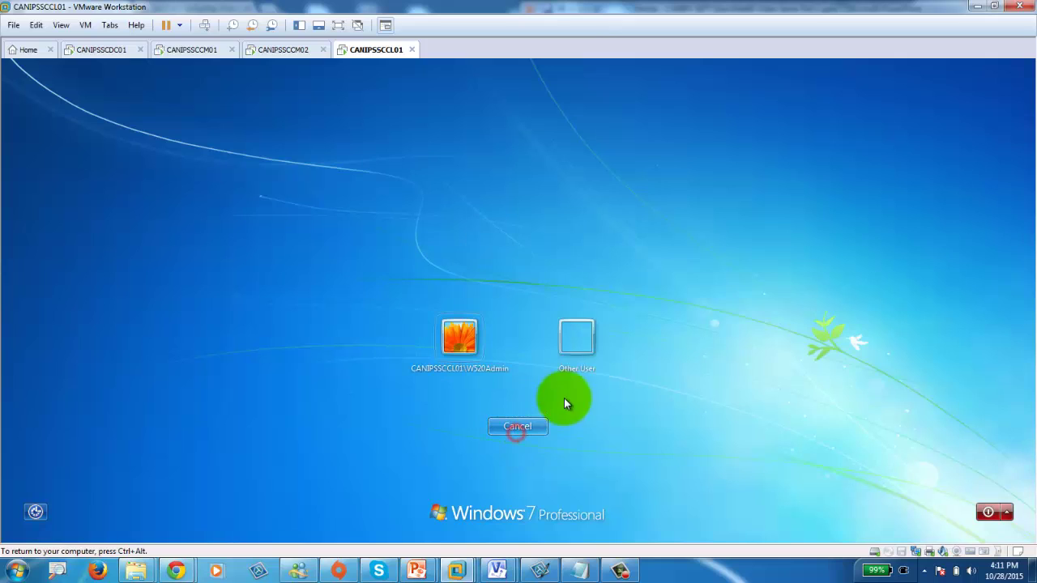
left_click(576, 340)
left_click(483, 332)
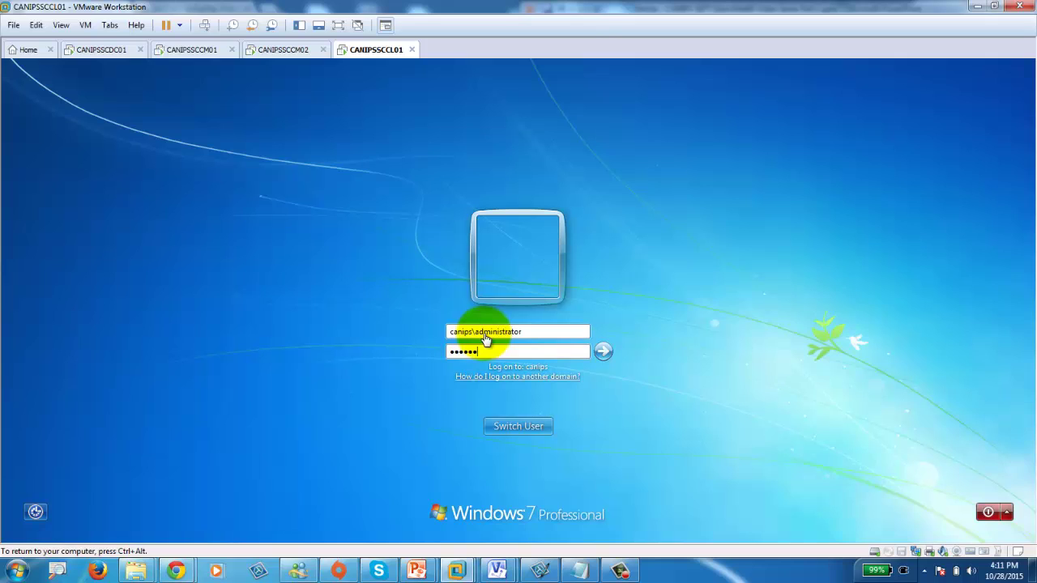
key("Return")
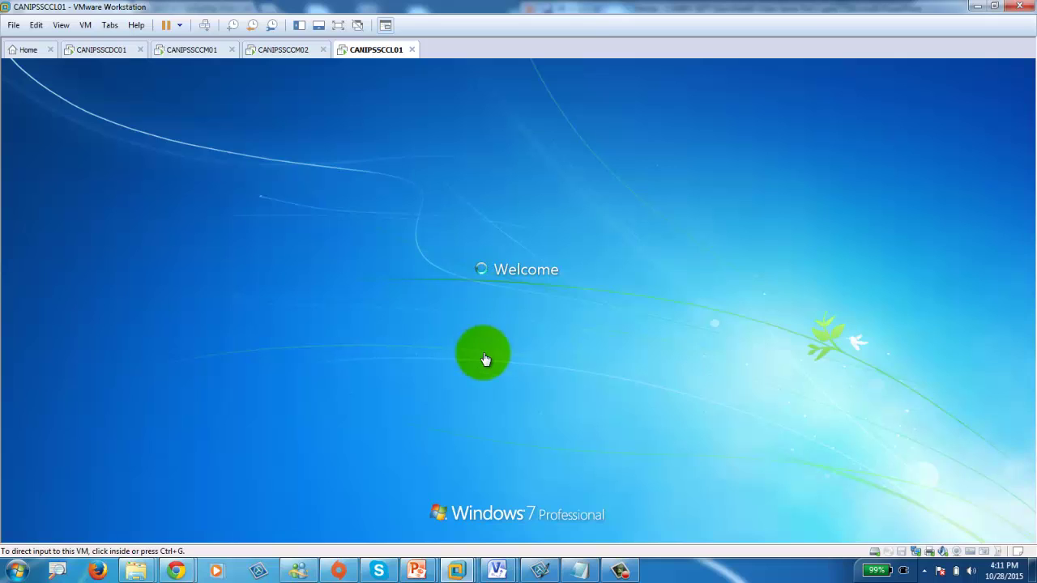
left_click(267, 47)
left_click(192, 52)
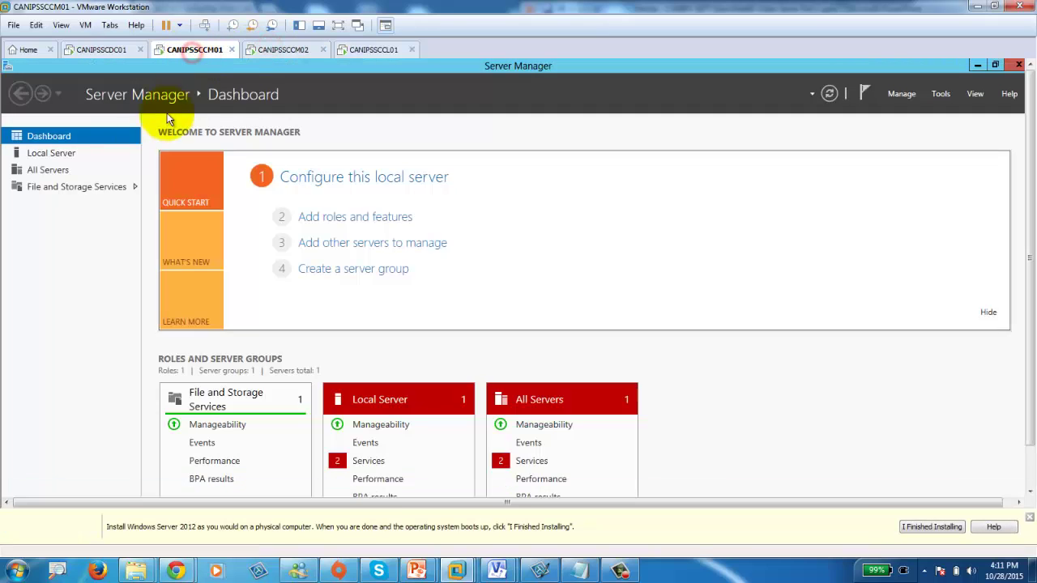
Check Local Server properties on CANIPSSCCM01, CANIPSSCCM02 and CANIPSSCDC01 for canips.pri membership.
left_click(60, 153)
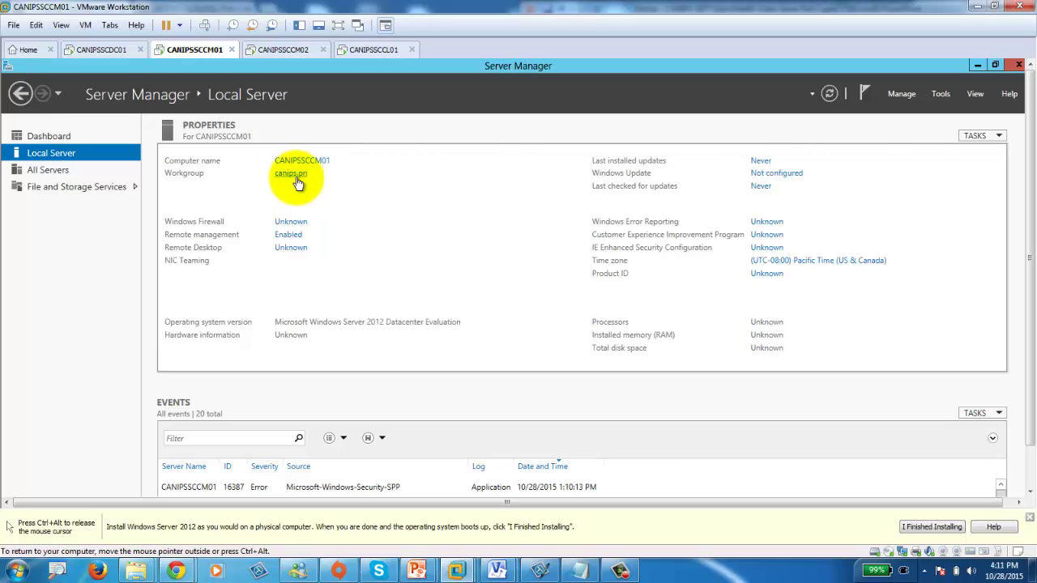
left_click(279, 51)
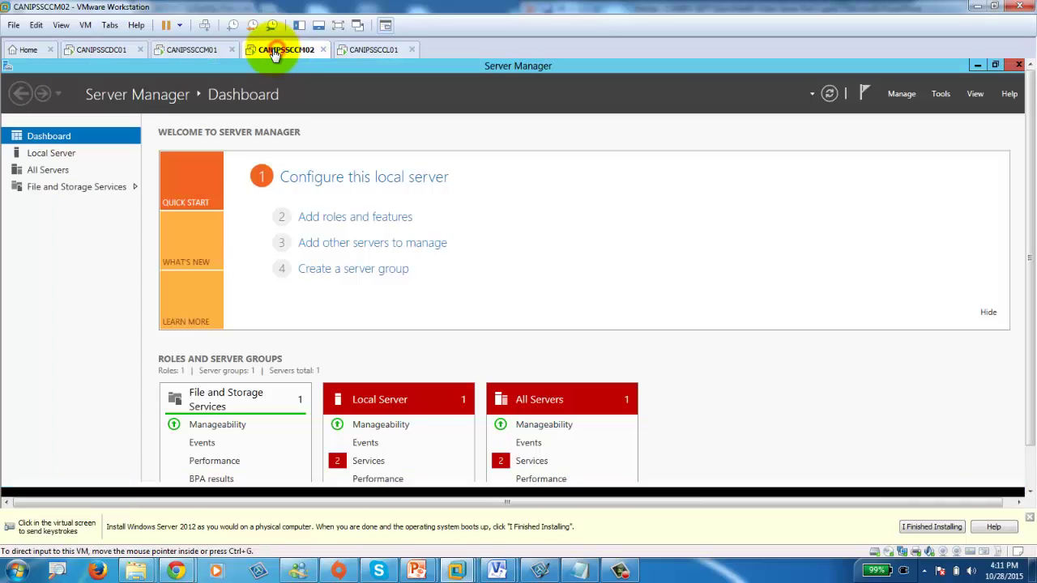
left_click(46, 153)
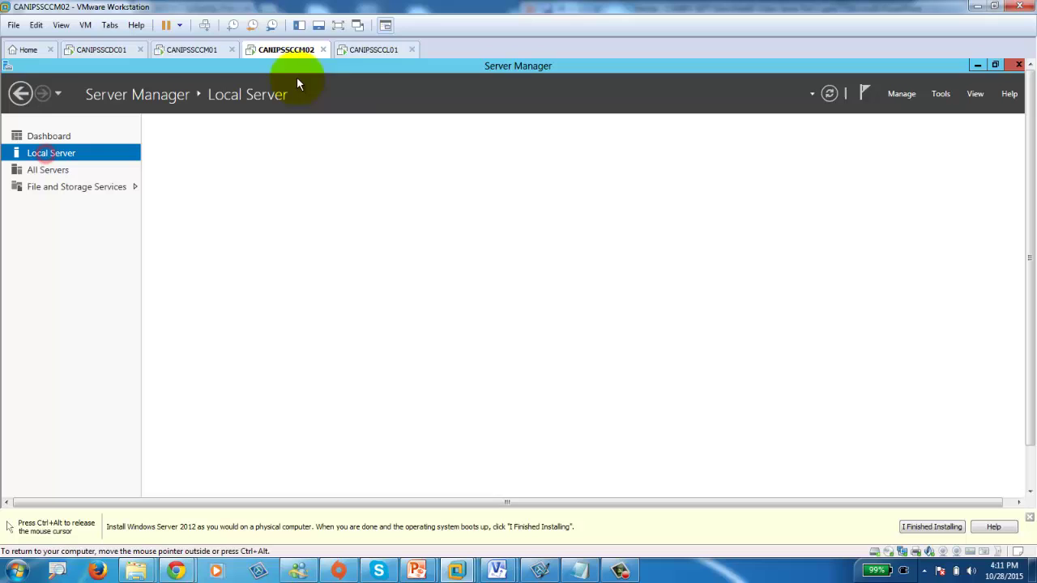
left_click(381, 50)
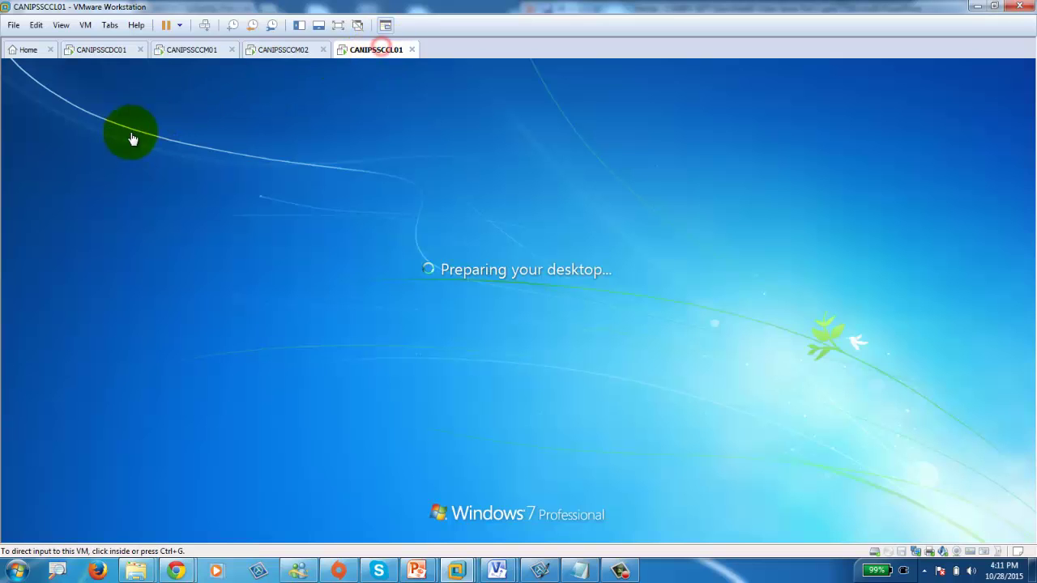
left_click(102, 52)
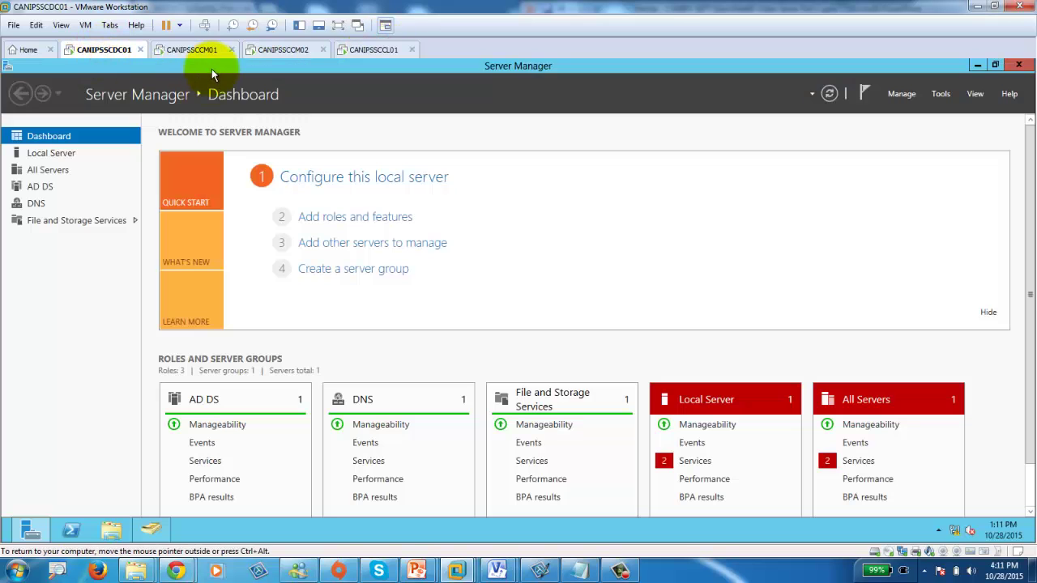
left_click(37, 156)
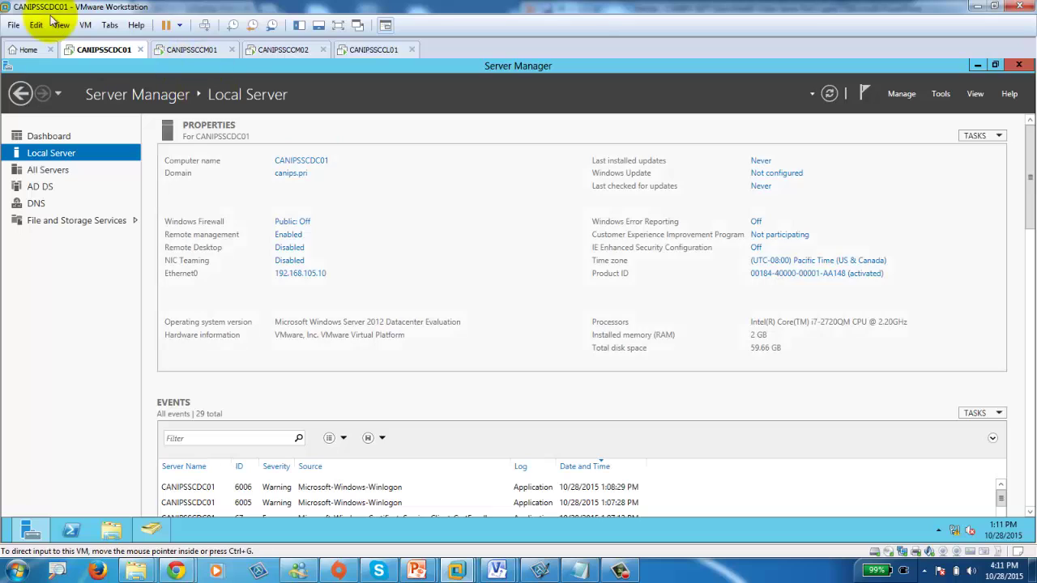
Take an 'After AD' snapshot of CANIPSSCDC01.
left_click(85, 25)
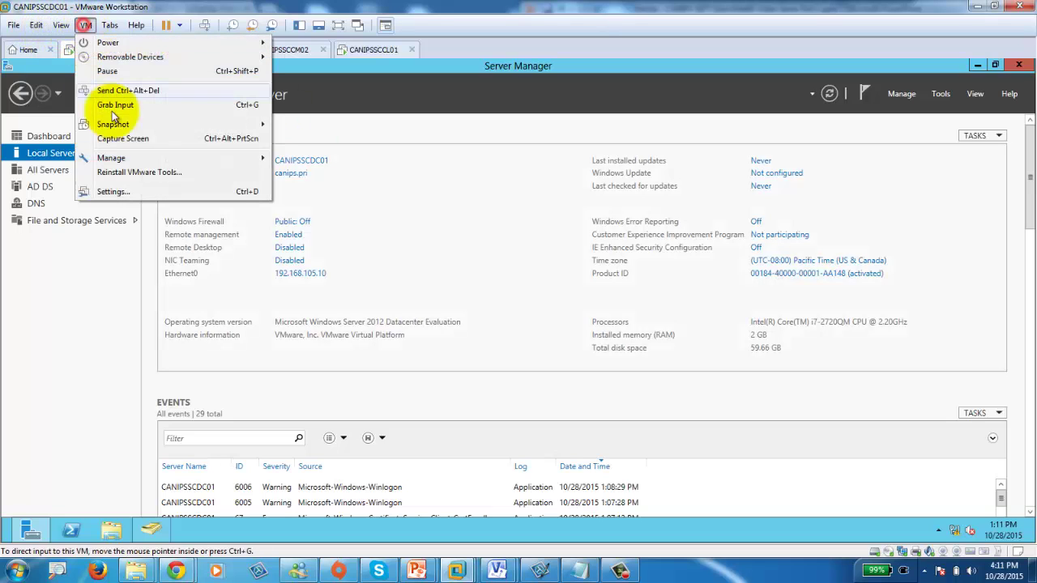
mouse_move(167, 121)
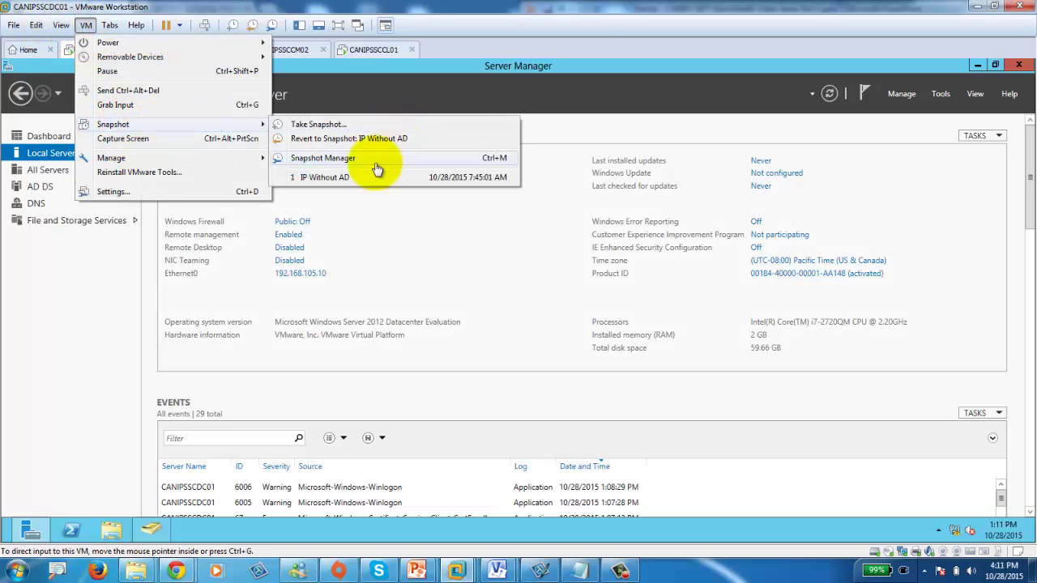
left_click(344, 159)
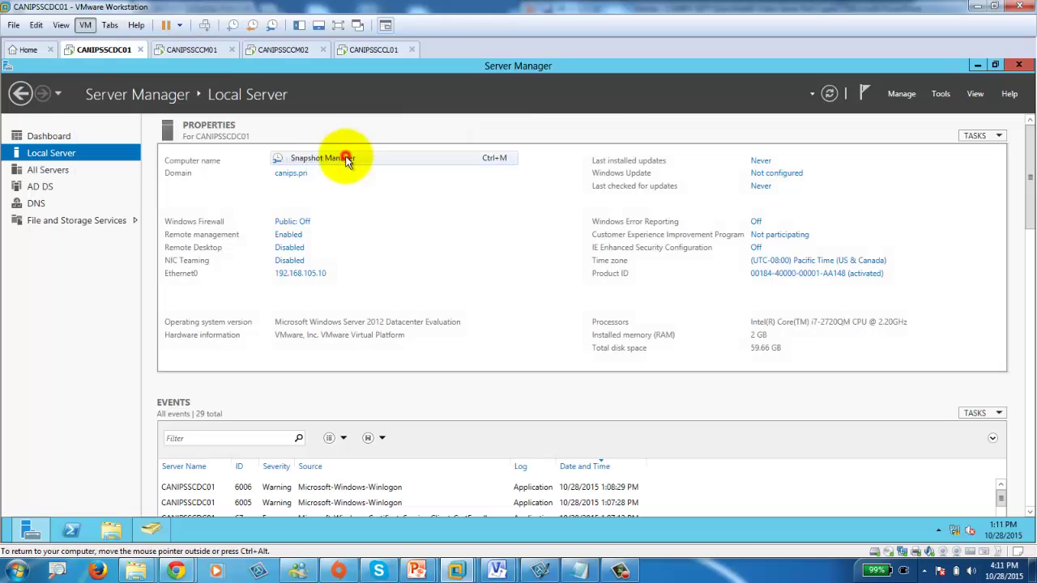
left_click(536, 407)
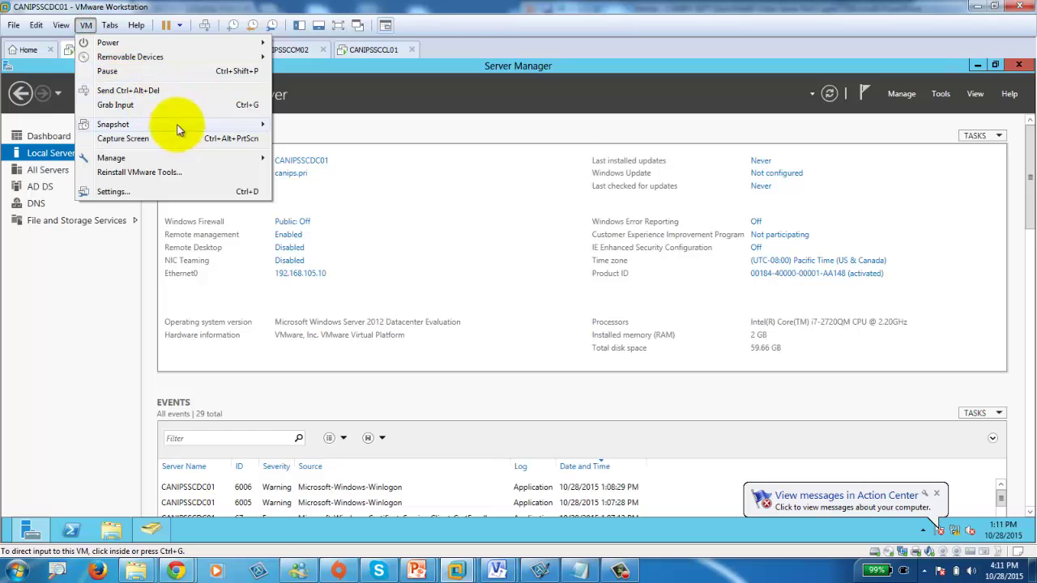
mouse_move(264, 123)
left_click(324, 127)
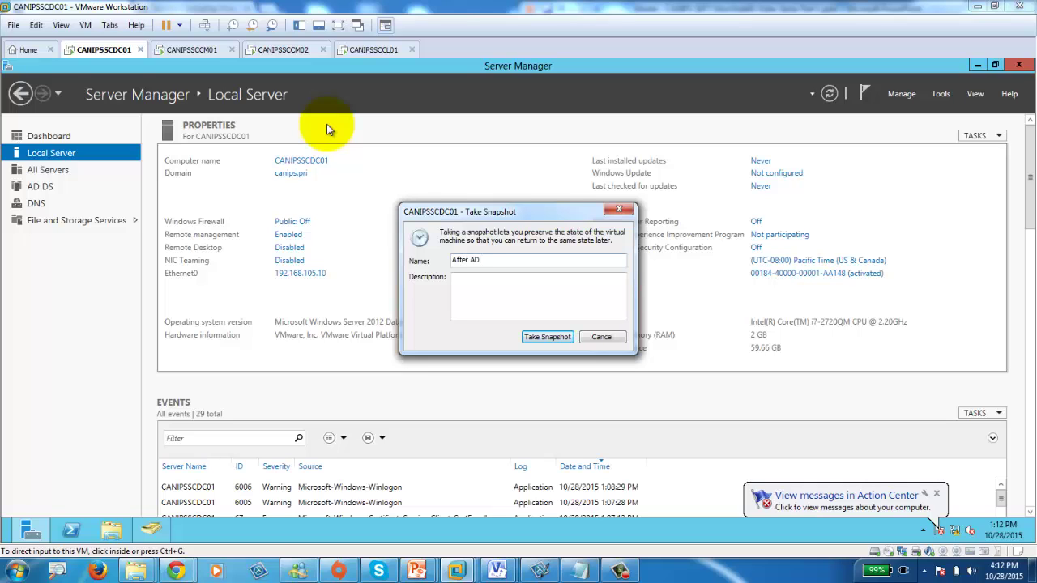
left_click(546, 337)
Take an 'After AD' snapshot of CANIPSSCCM01.
left_click(191, 49)
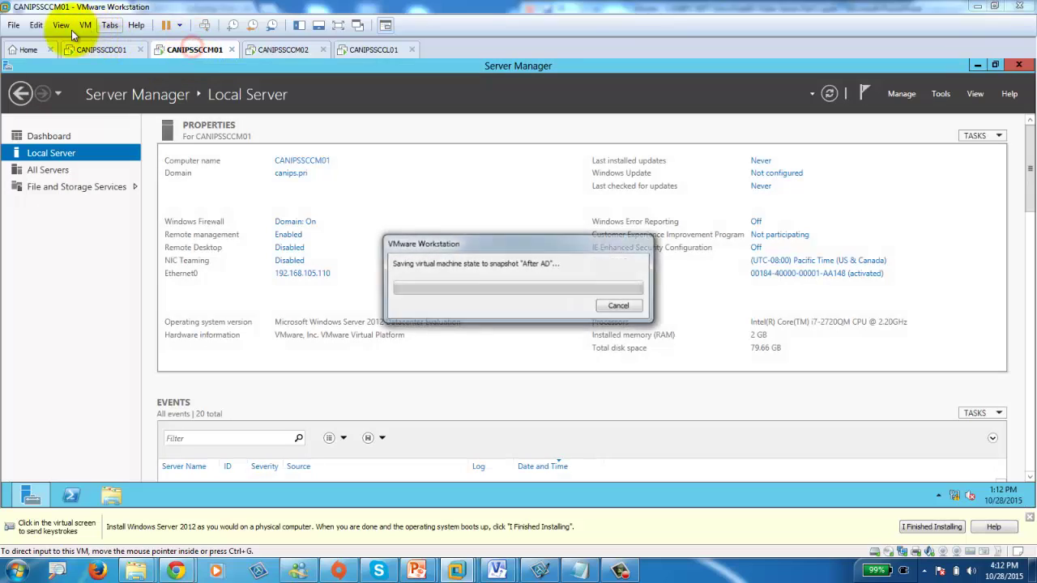
left_click(61, 25)
mouse_move(81, 31)
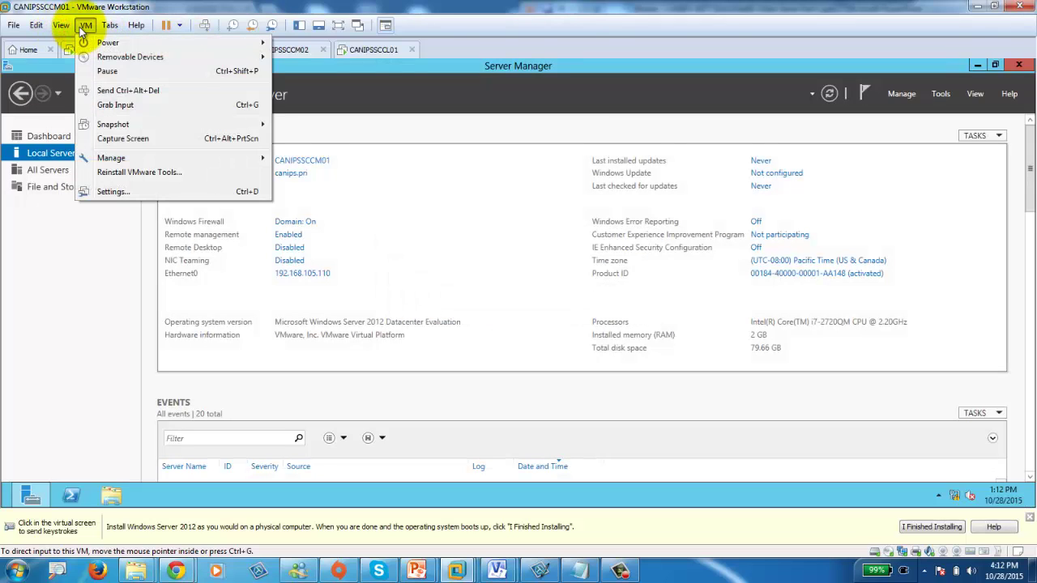
mouse_move(162, 124)
left_click(318, 124)
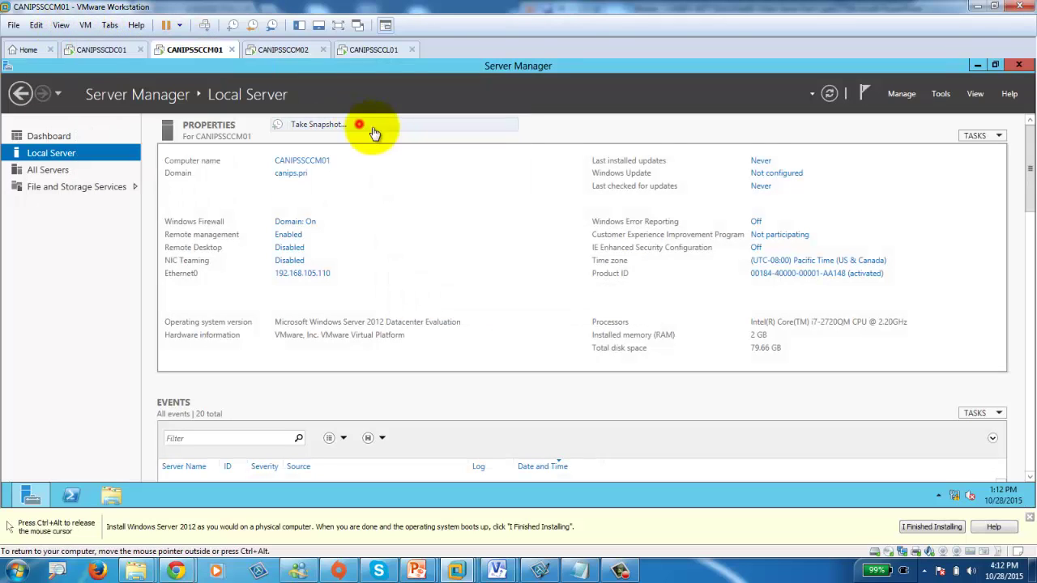
type("After AD")
left_click(547, 336)
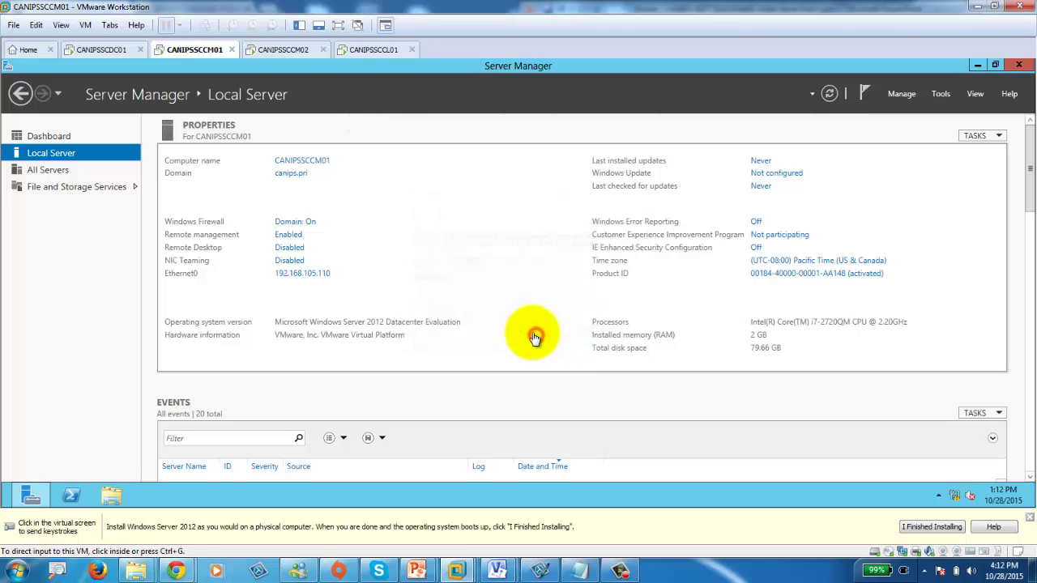
Take an 'After AD' snapshot of CANIPSSCCM02.
left_click(257, 51)
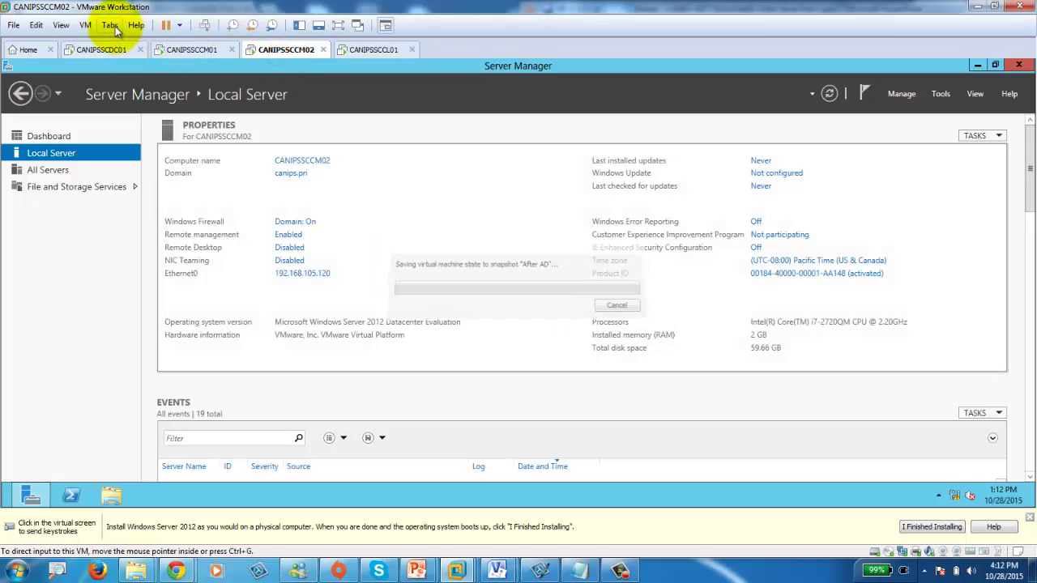
left_click(84, 25)
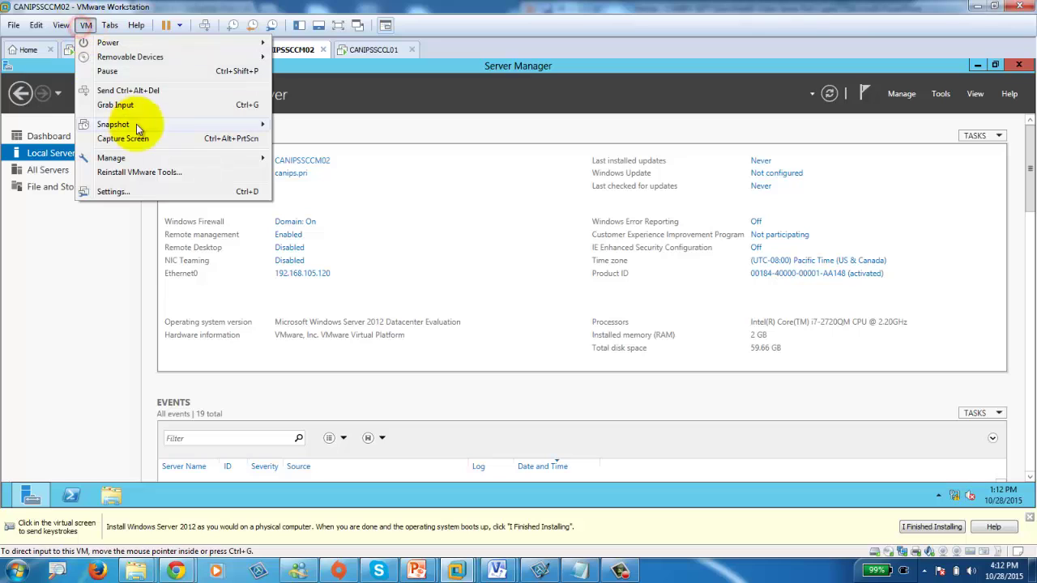
mouse_move(114, 125)
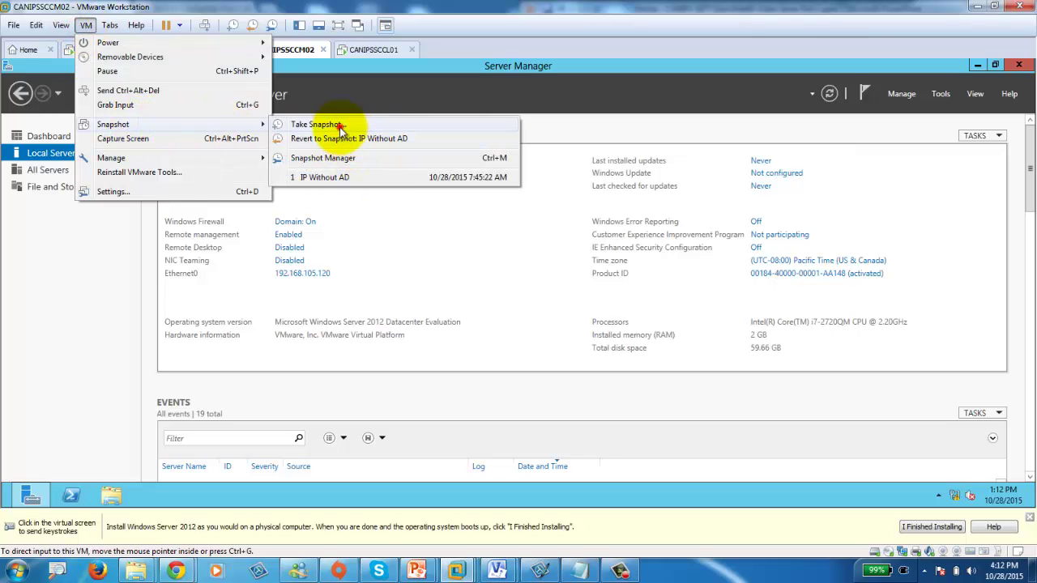
left_click(340, 128)
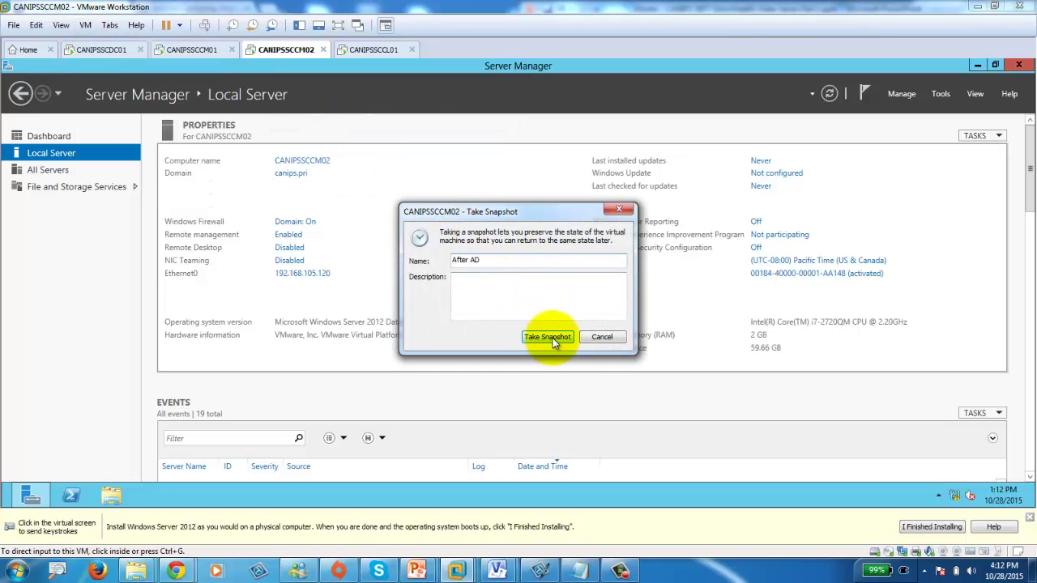
left_click(548, 337)
Take an 'After AD' snapshot of the CANIPSSCCL01 client.
left_click(369, 49)
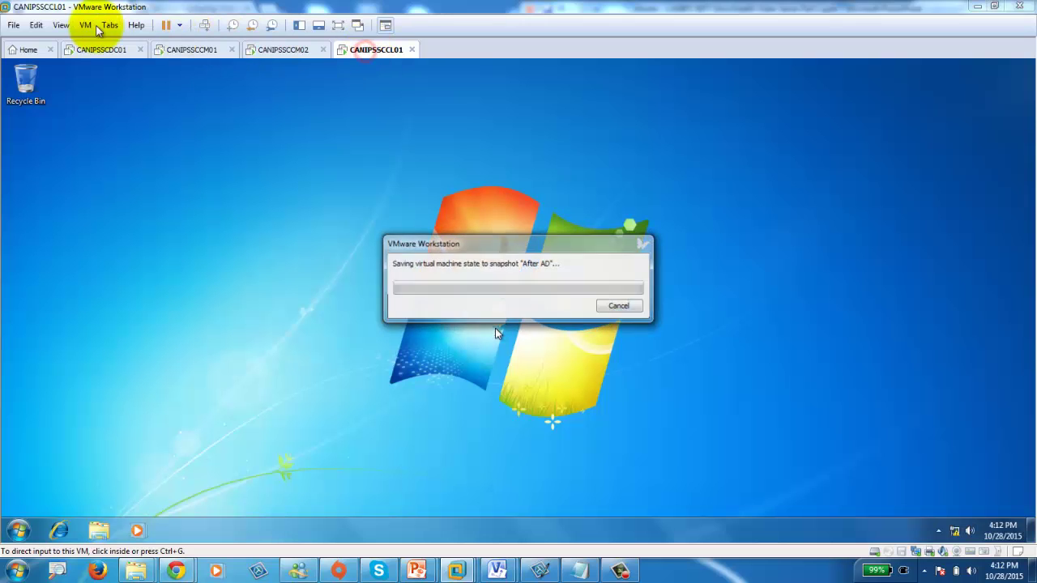
left_click(86, 25)
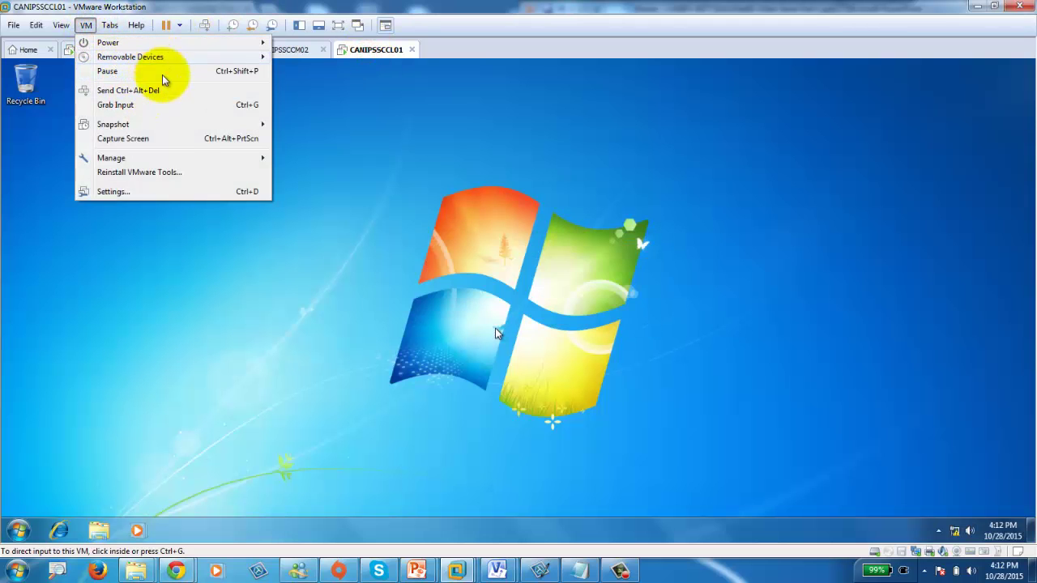
mouse_move(192, 125)
left_click(345, 127)
type("After AD")
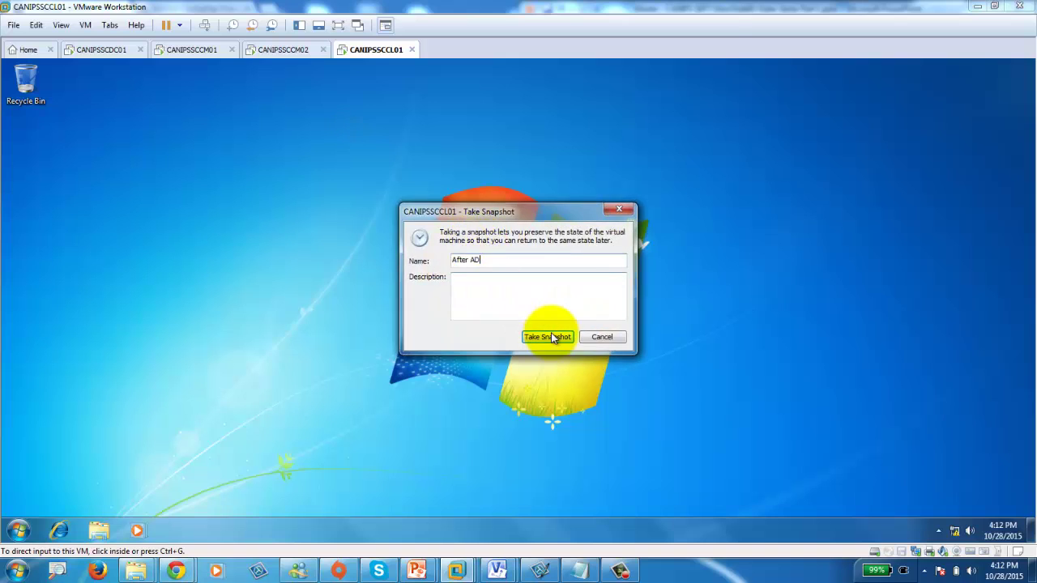
left_click(553, 339)
left_click(102, 51)
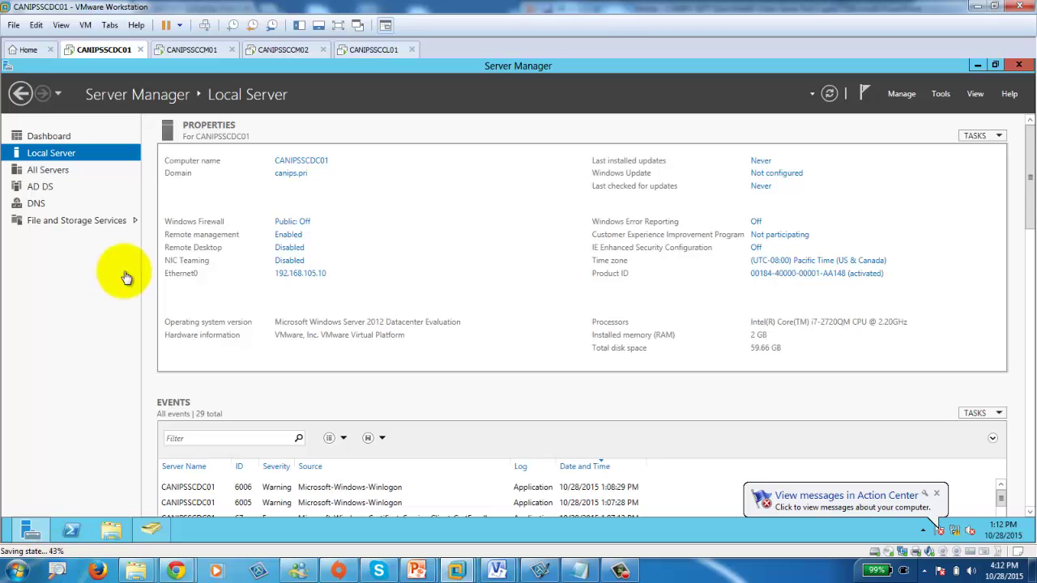
left_click(192, 47)
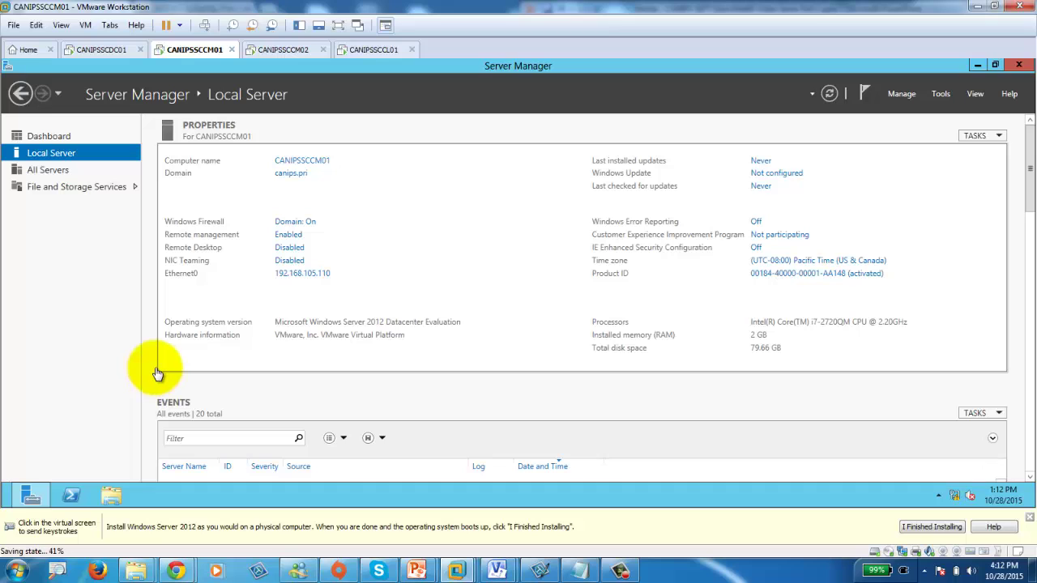
left_click(110, 50)
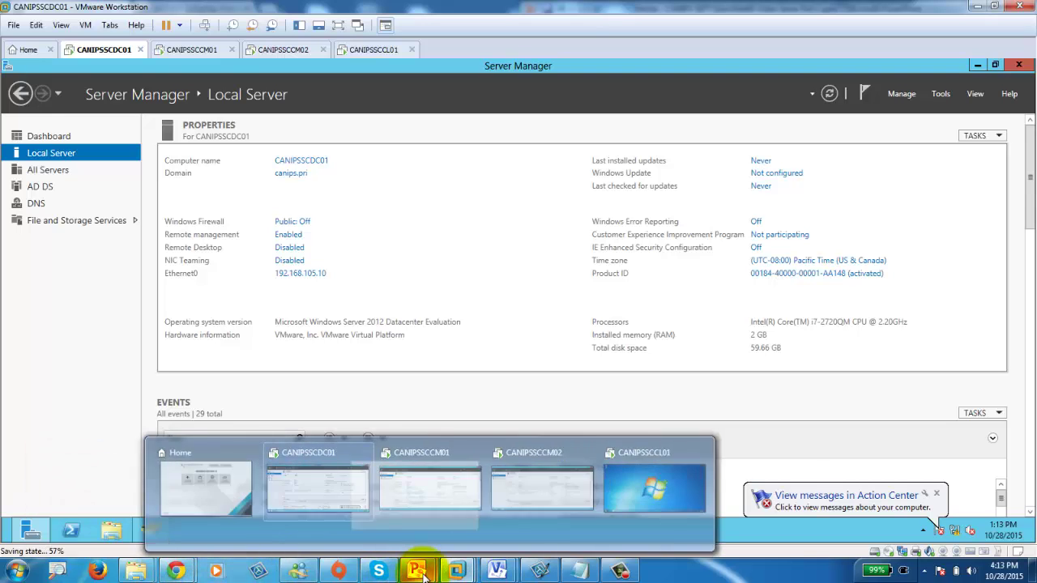
Bring up the SCCM training presentation and show slide 3's prerequisite steps as a slide show.
mouse_move(416, 571)
left_click(490, 502)
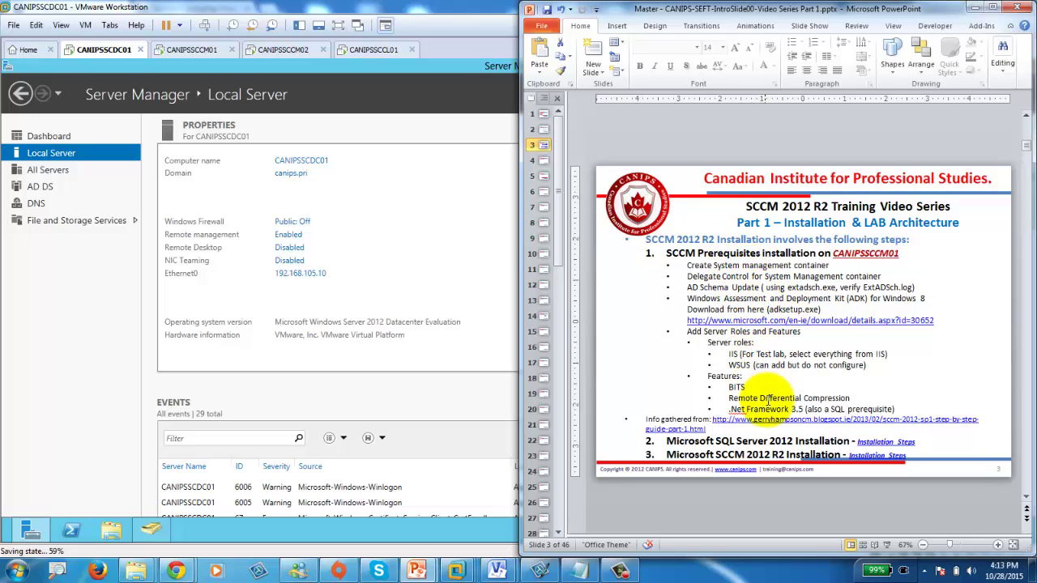
left_click(888, 548)
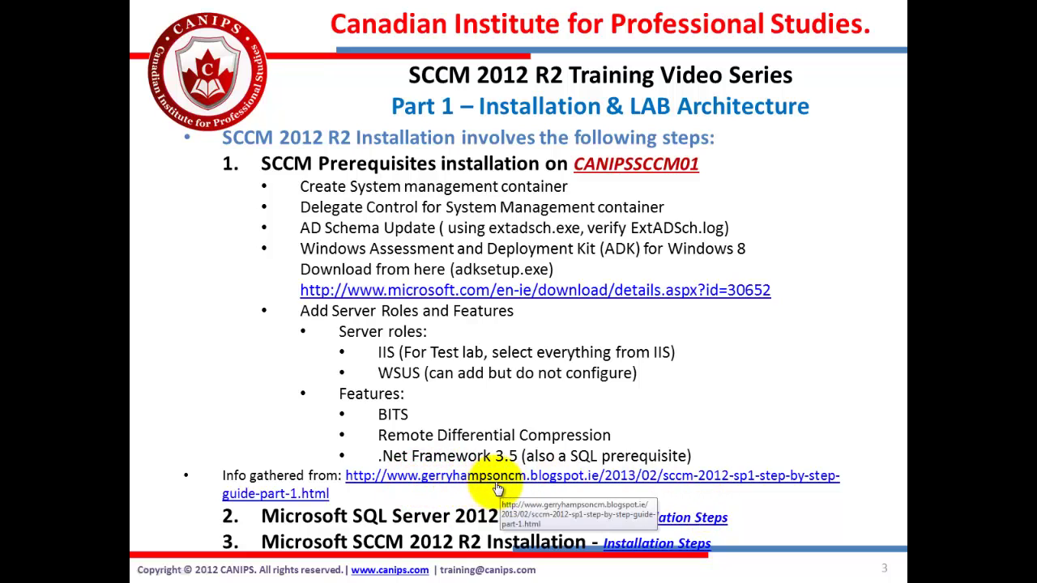
Follow the slide's 'Info gathered from' link to the SCCM 2012 SP1 Part 1 prerequisites post and skim it.
left_click(649, 478)
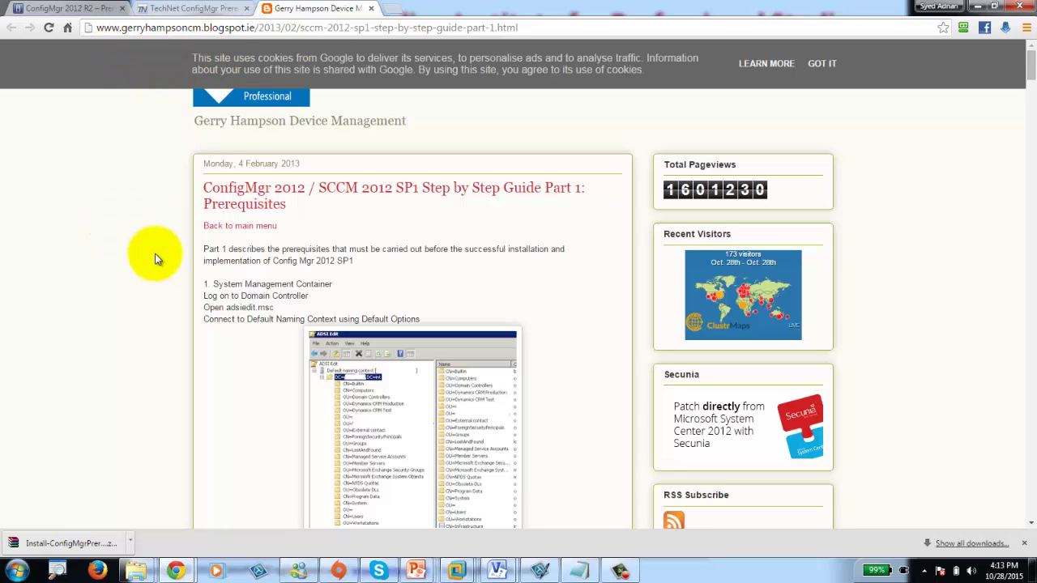
scroll(156, 255, "down", 3)
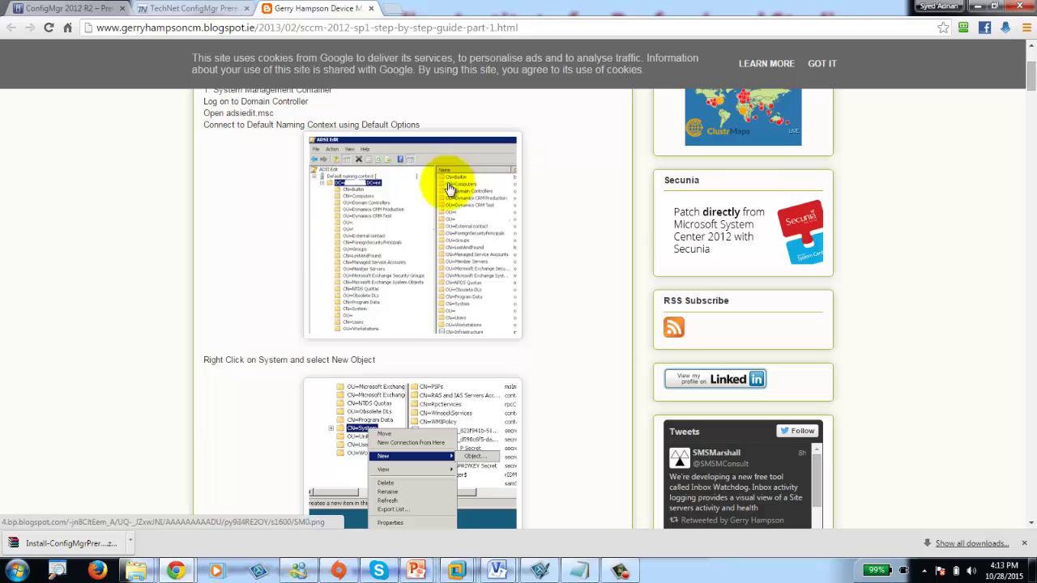
scroll(395, 336, "down", 10)
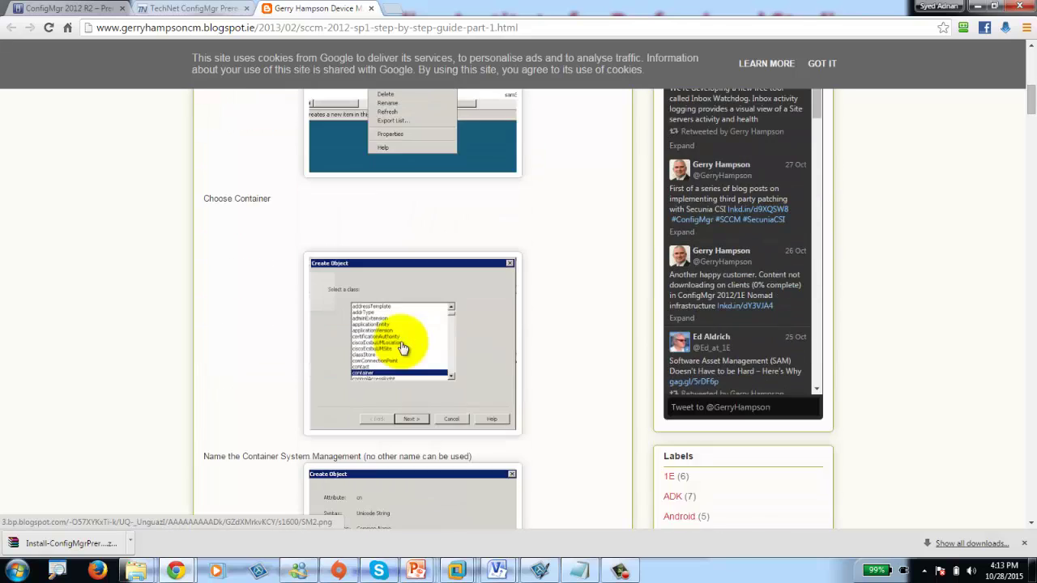
scroll(403, 348, "down", 10)
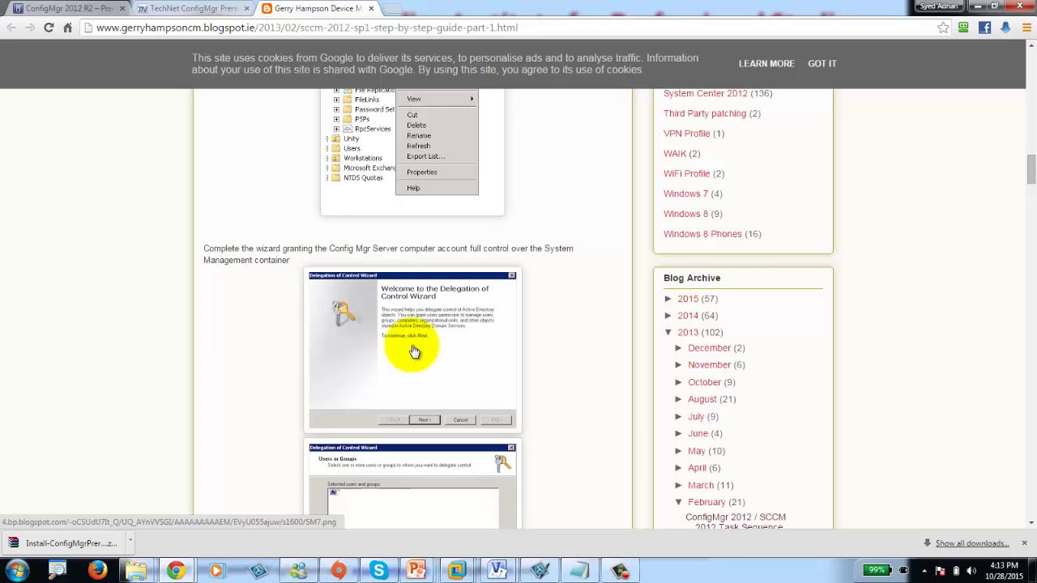
scroll(413, 351, "down", 5)
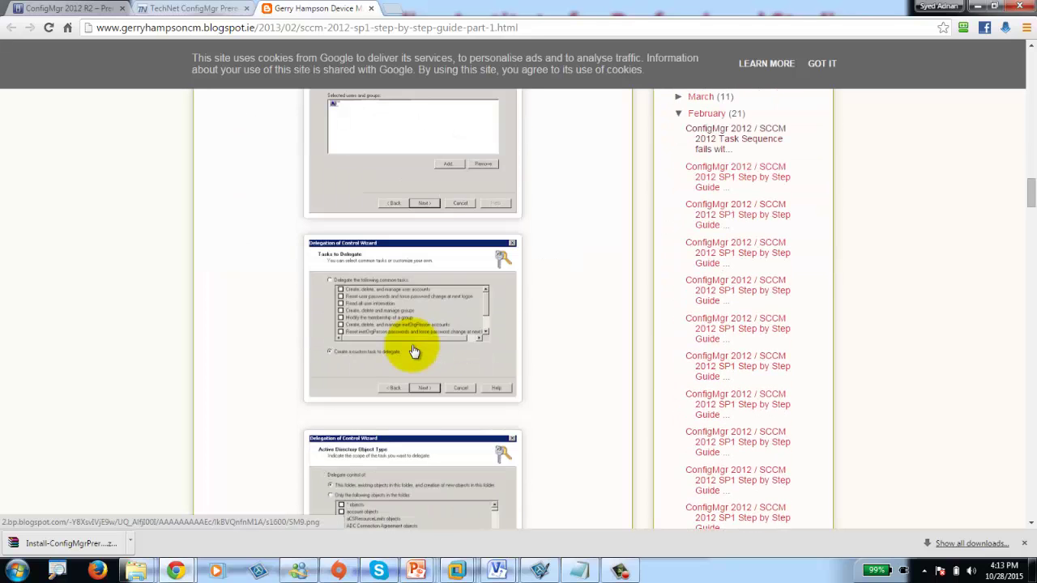
scroll(413, 351, "down", 5)
scroll(413, 351, "down", 5)
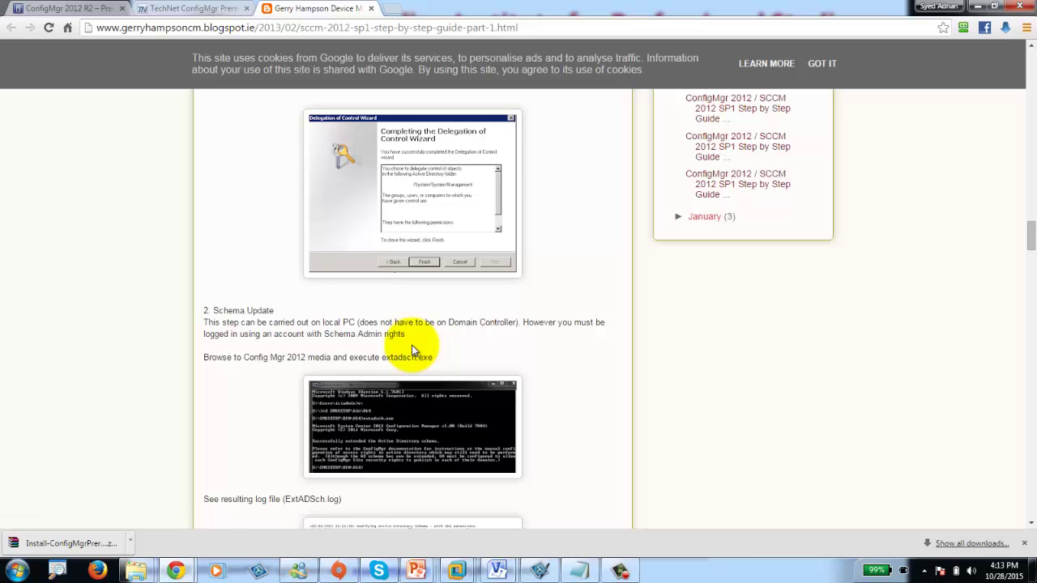
scroll(413, 351, "up", 14)
scroll(411, 348, "up", 15)
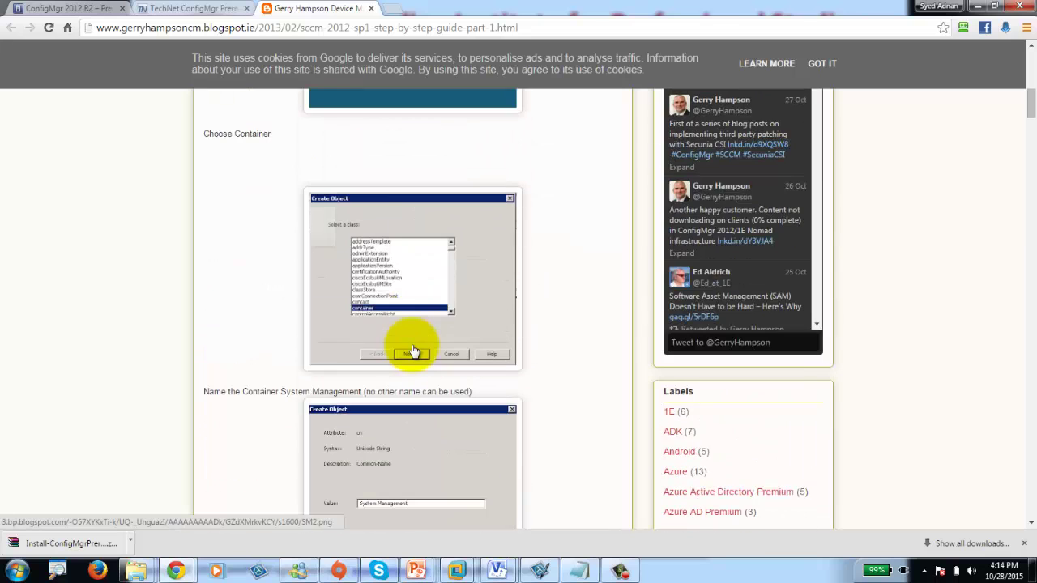
Download the ConfigMgr Prerequisites Tool zip from its gallery page, dismissing the license prompt.
left_click(166, 10)
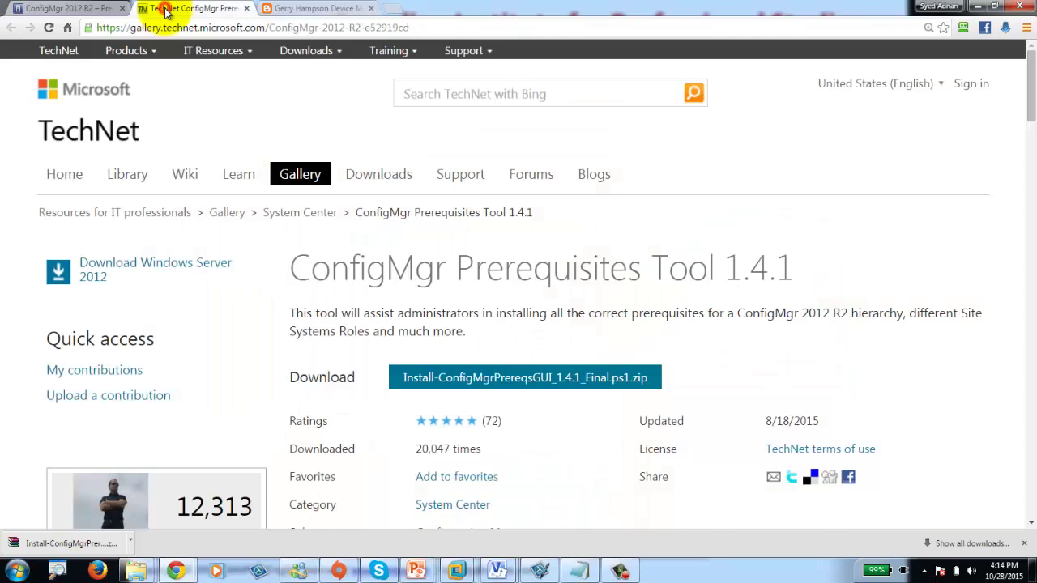
left_click(512, 381)
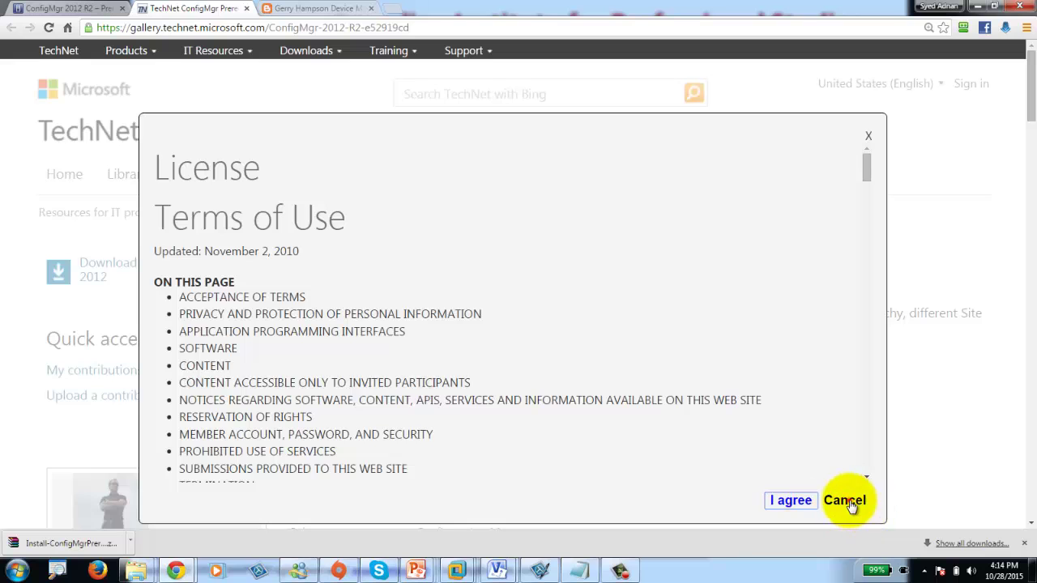
left_click(845, 500)
Copy the Install-ConfigMgrPrereqsGUI zip from the Downloads folder.
right_click(69, 546)
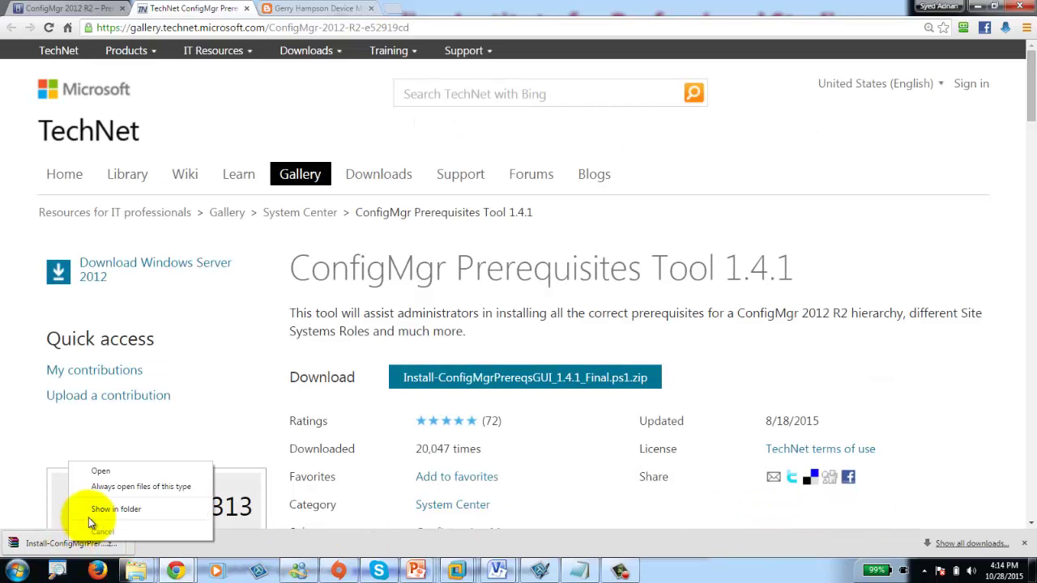
left_click(88, 518)
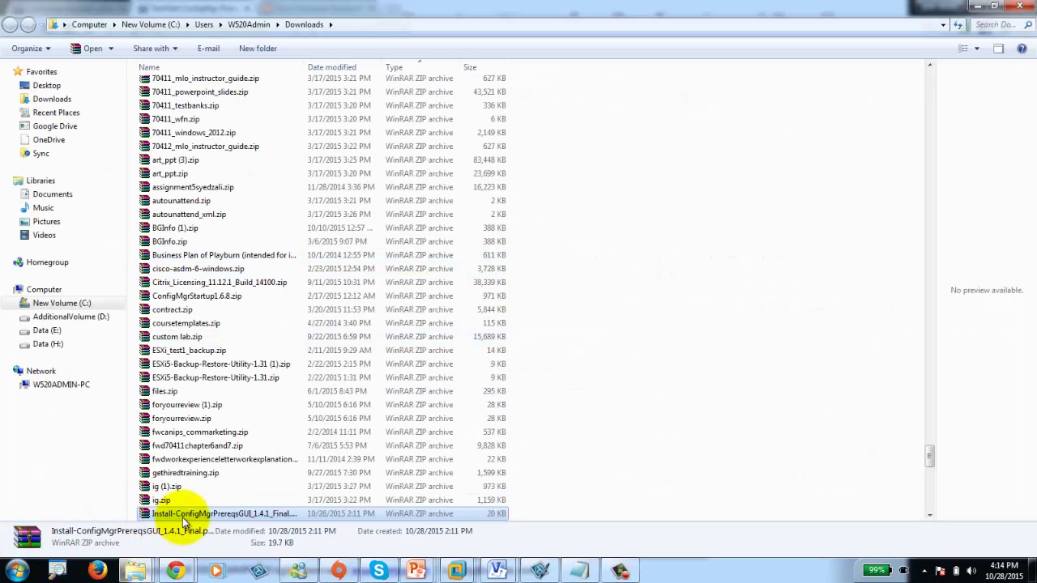
right_click(183, 516)
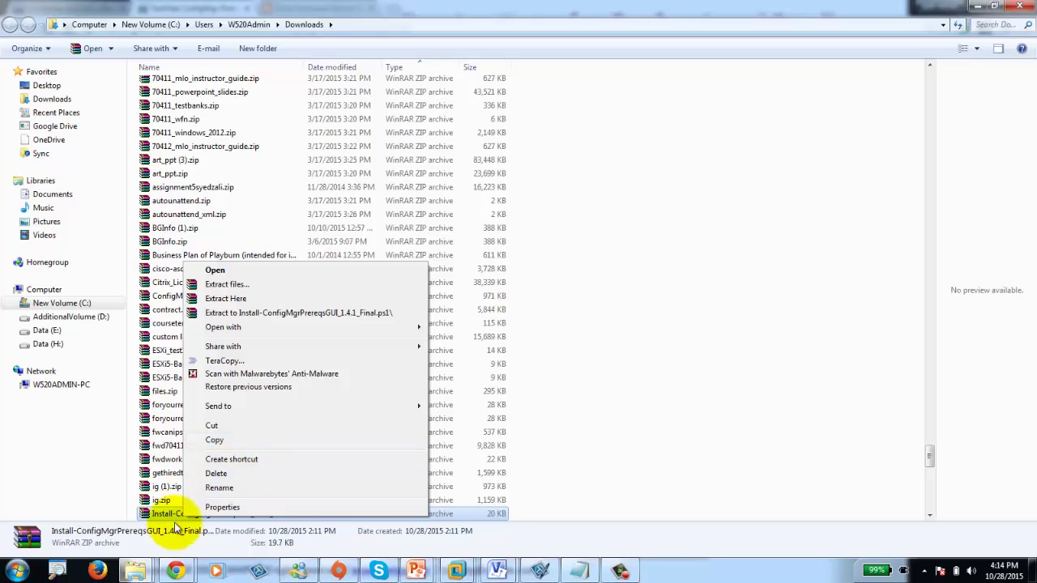
left_click(214, 439)
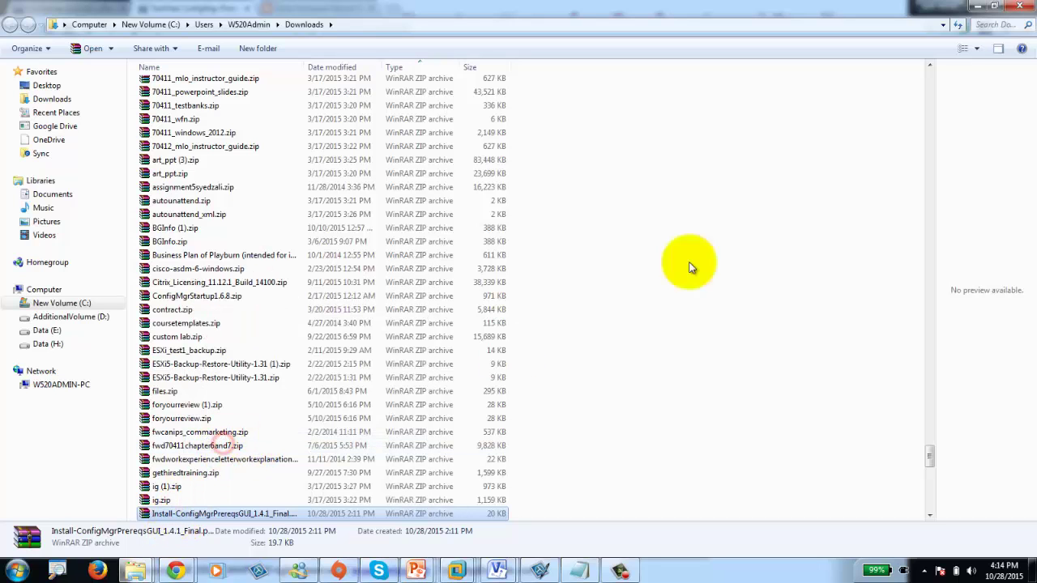
left_click(976, 7)
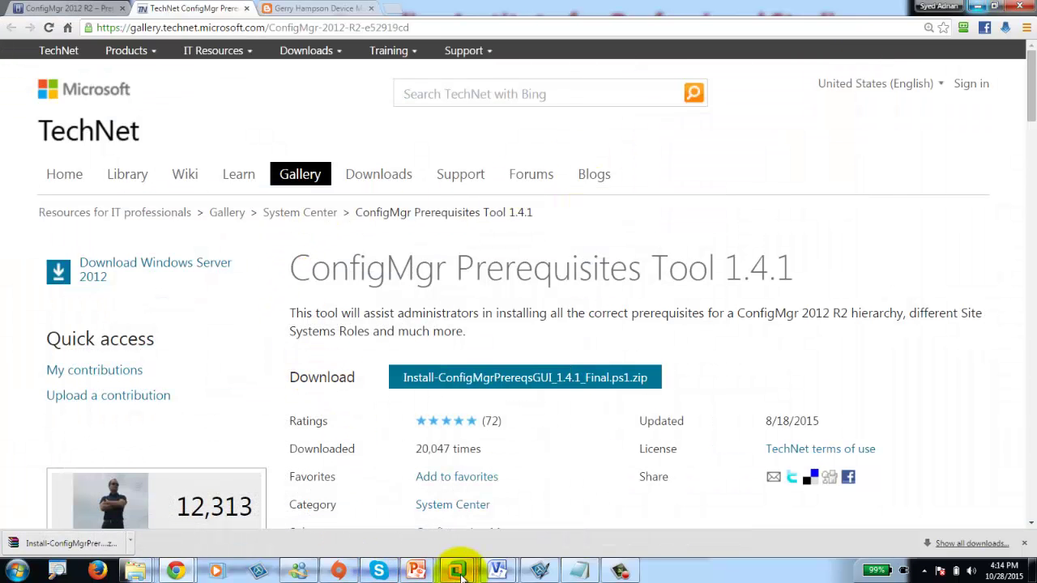
Open File Explorer on CANIPSSCCM01 and browse to Local Disk (C:).
mouse_move(460, 567)
left_click(338, 494)
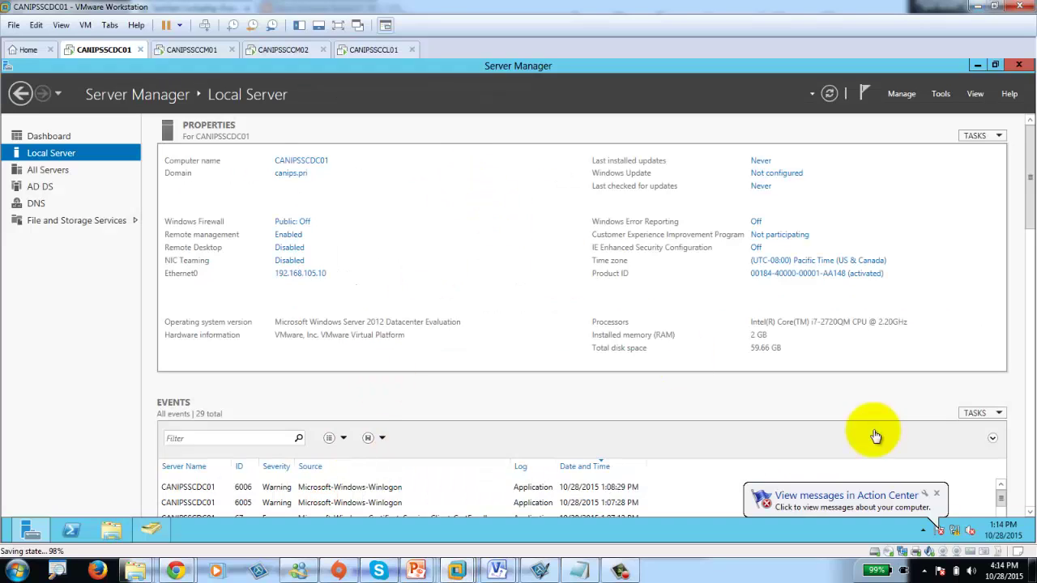
left_click(111, 530)
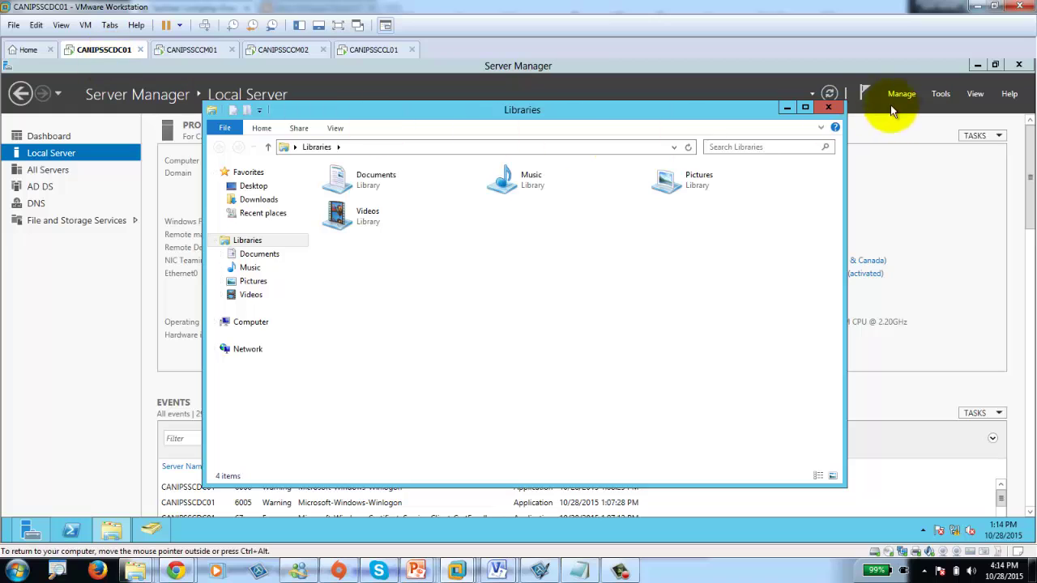
left_click(832, 111)
left_click(194, 49)
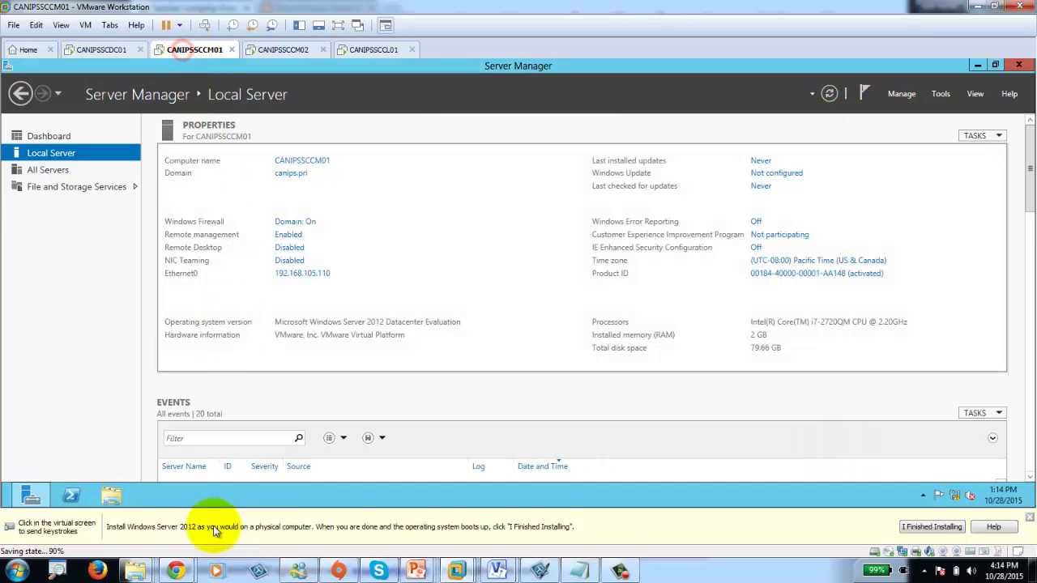
left_click(109, 495)
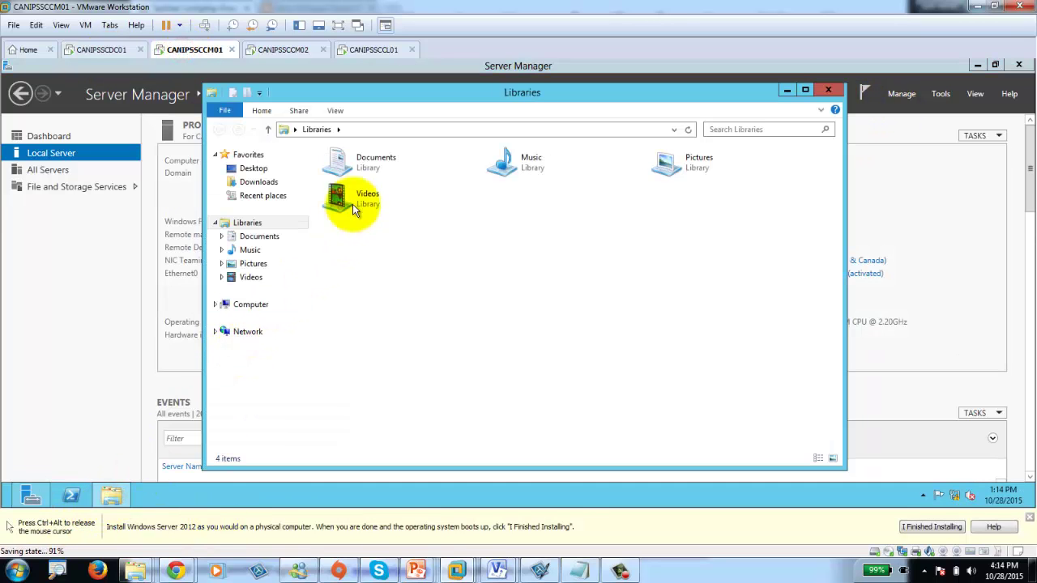
left_click(242, 304)
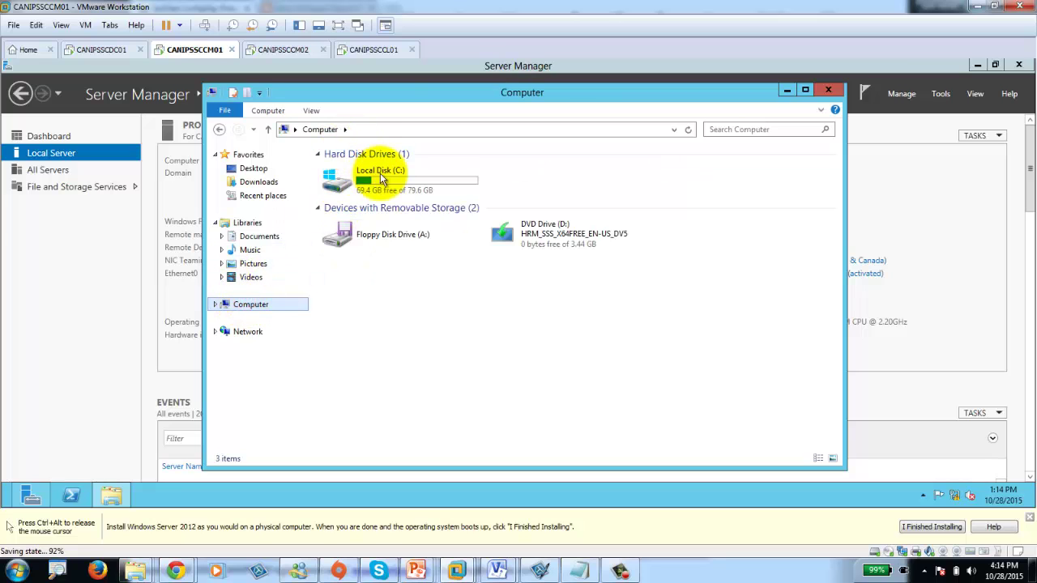
left_click(385, 181)
double_click(386, 181)
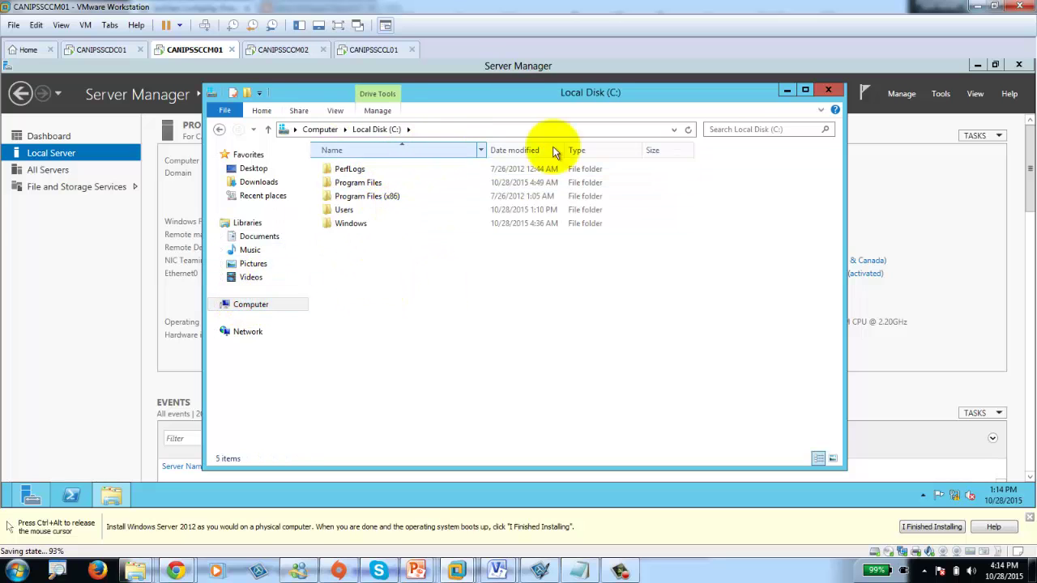
Create a new folder named 'SCCM Stuff' on the C: drive.
right_click(390, 276)
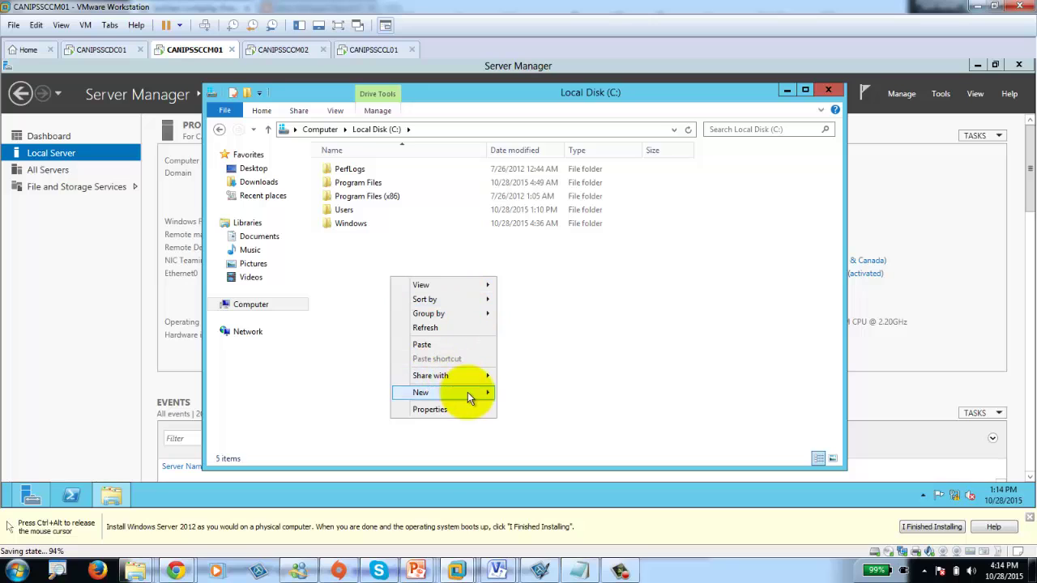
mouse_move(475, 397)
left_click(543, 395)
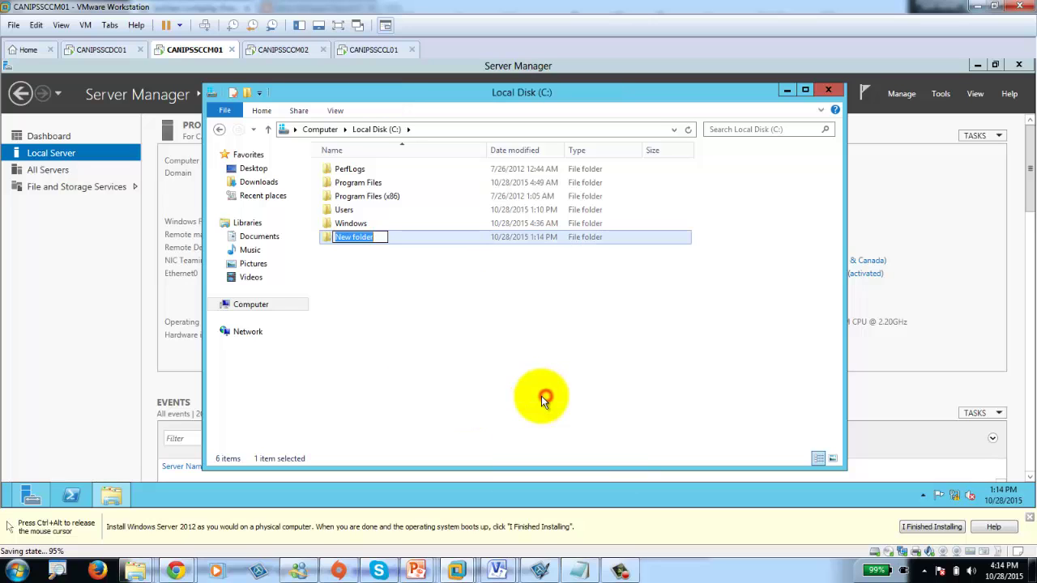
type("SCCM")
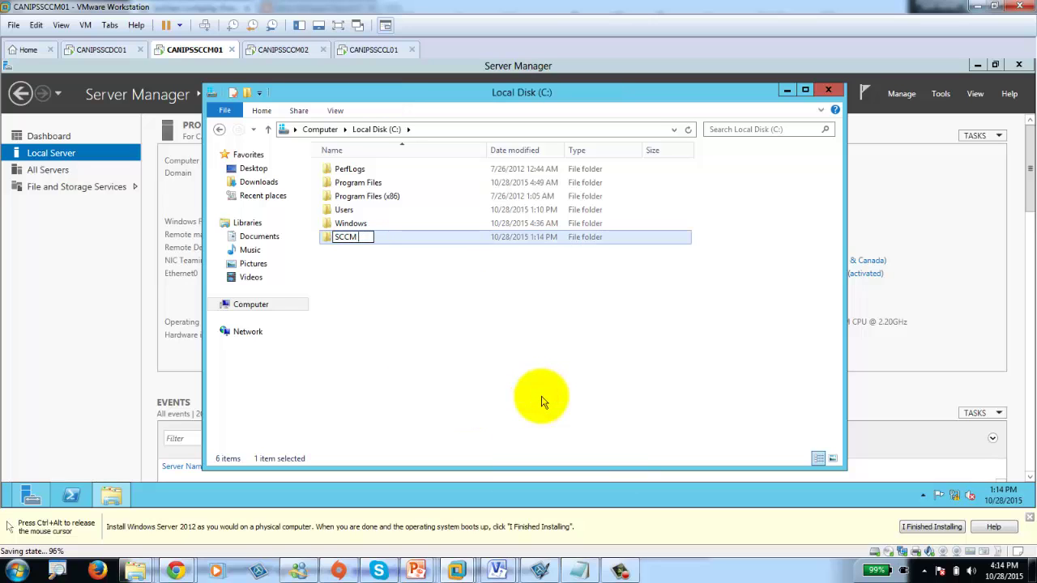
type(" Stuff")
key("Return")
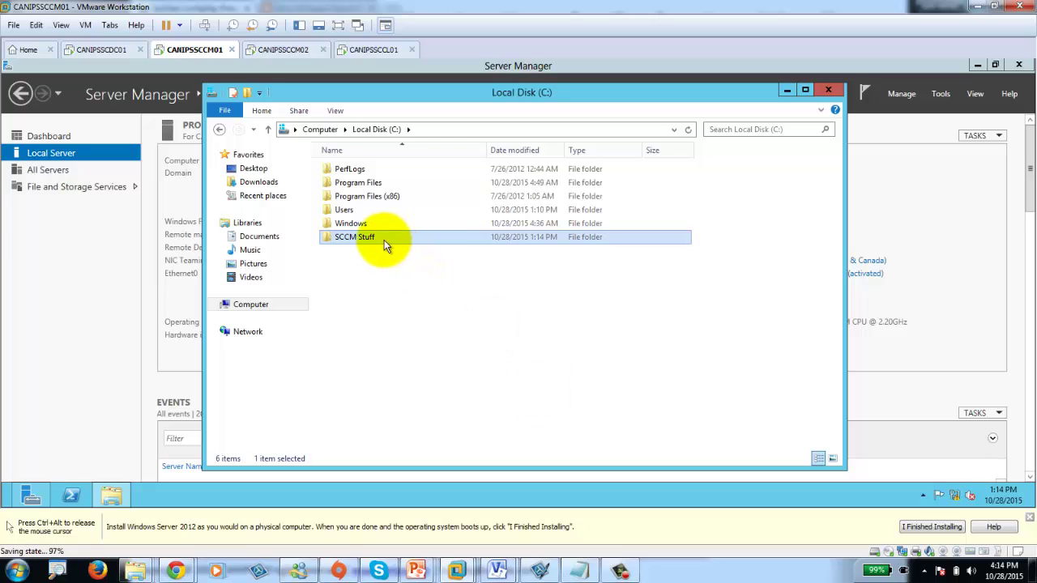
Paste the prerequisites tool zip into SCCM Stuff and extract it there.
double_click(381, 238)
key("ctrl+v")
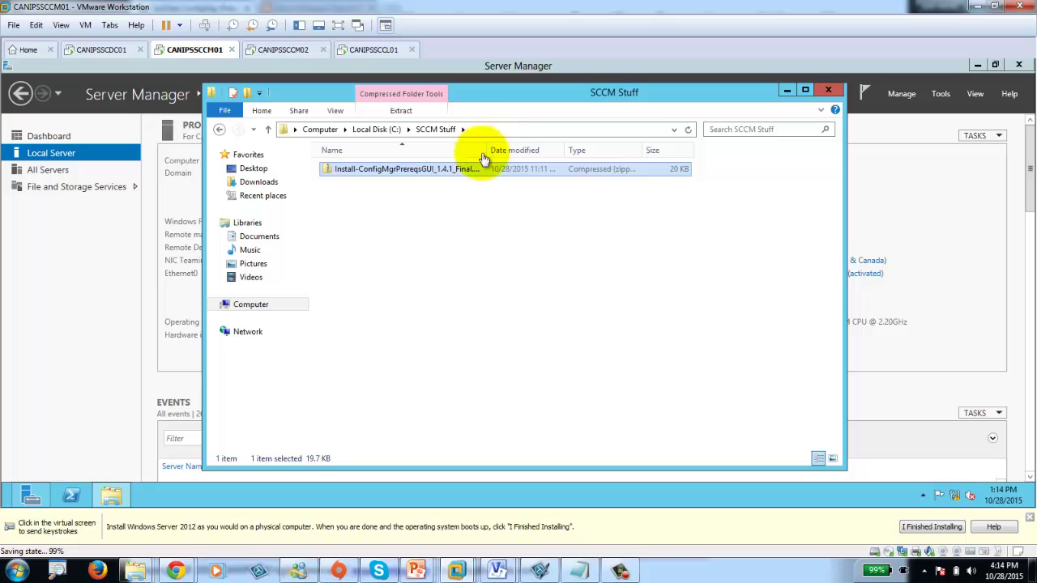
right_click(373, 173)
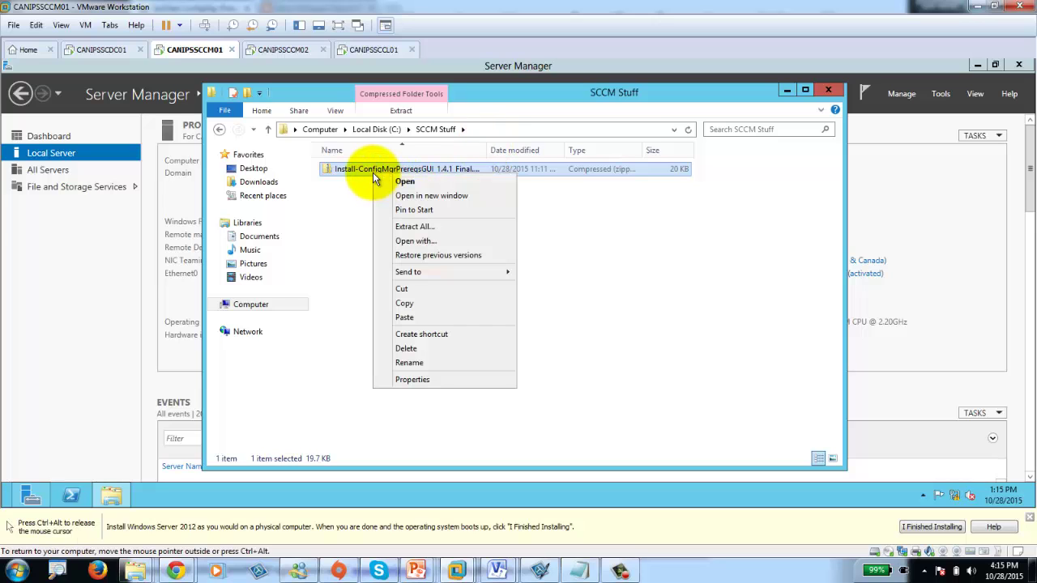
left_click(413, 226)
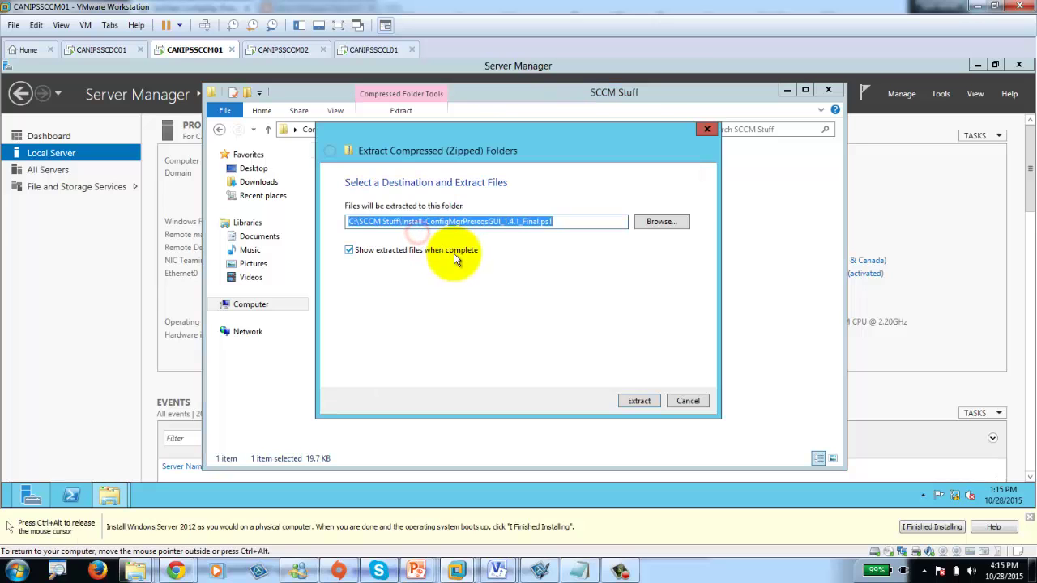
left_click(638, 400)
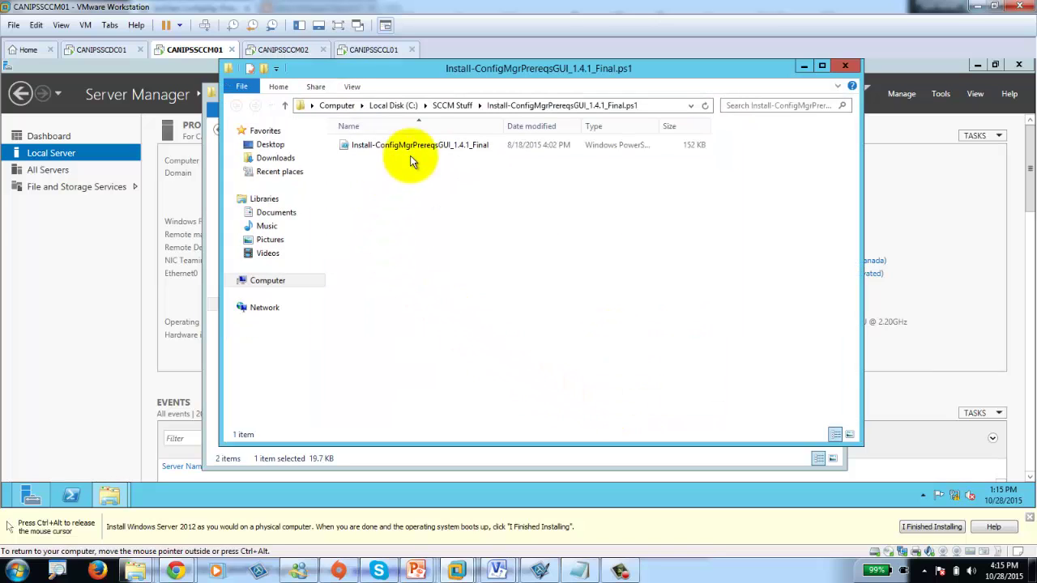
double_click(503, 128)
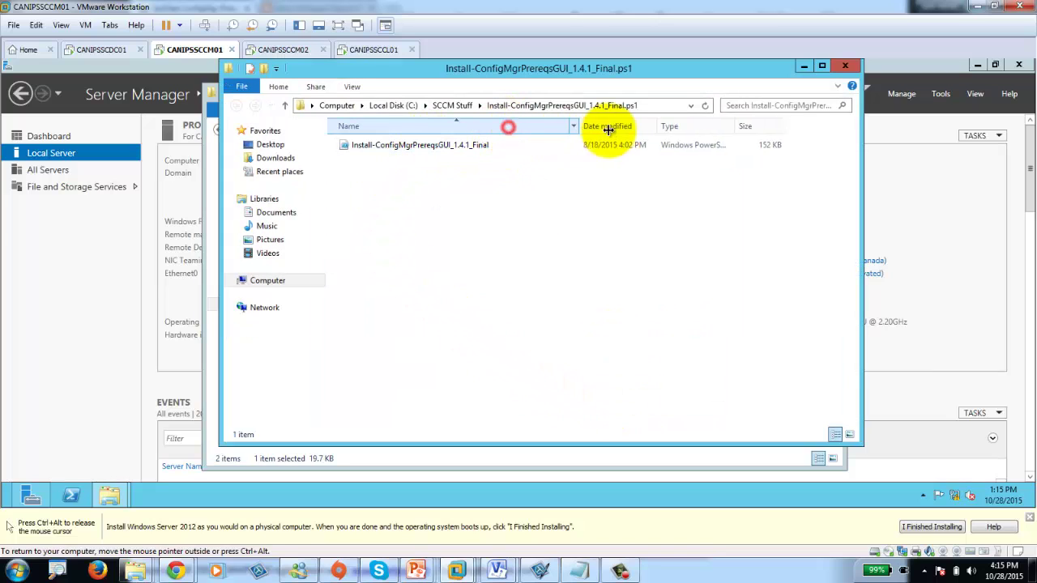
left_click(387, 151)
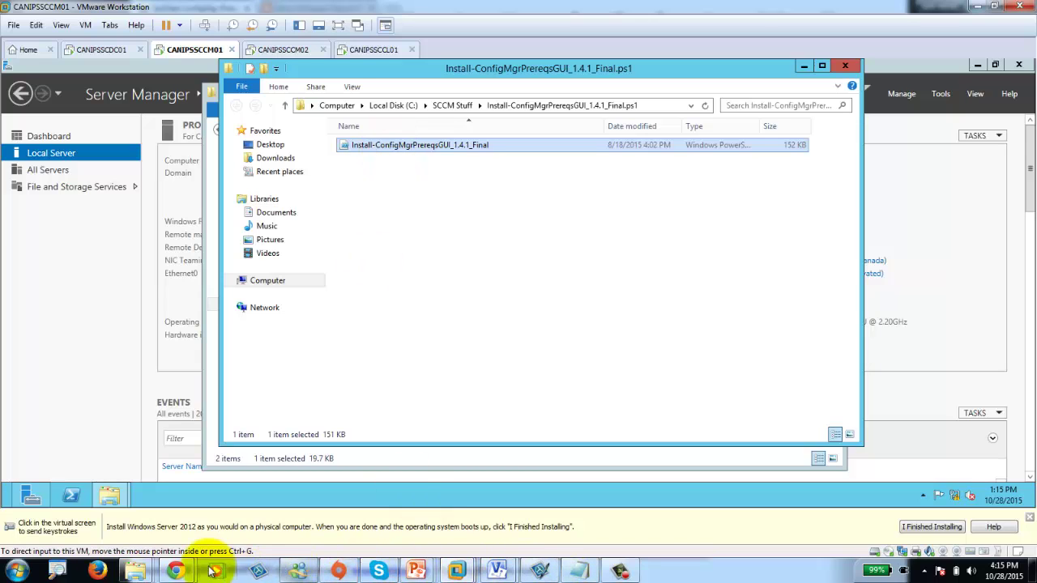
mouse_move(176, 571)
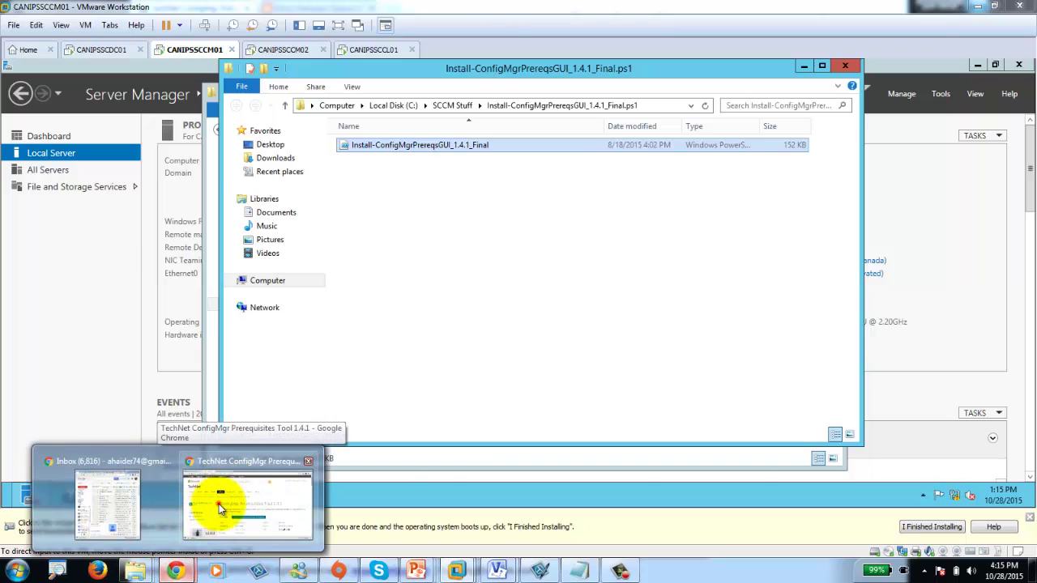
left_click(220, 509)
scroll(483, 314, "down", 5)
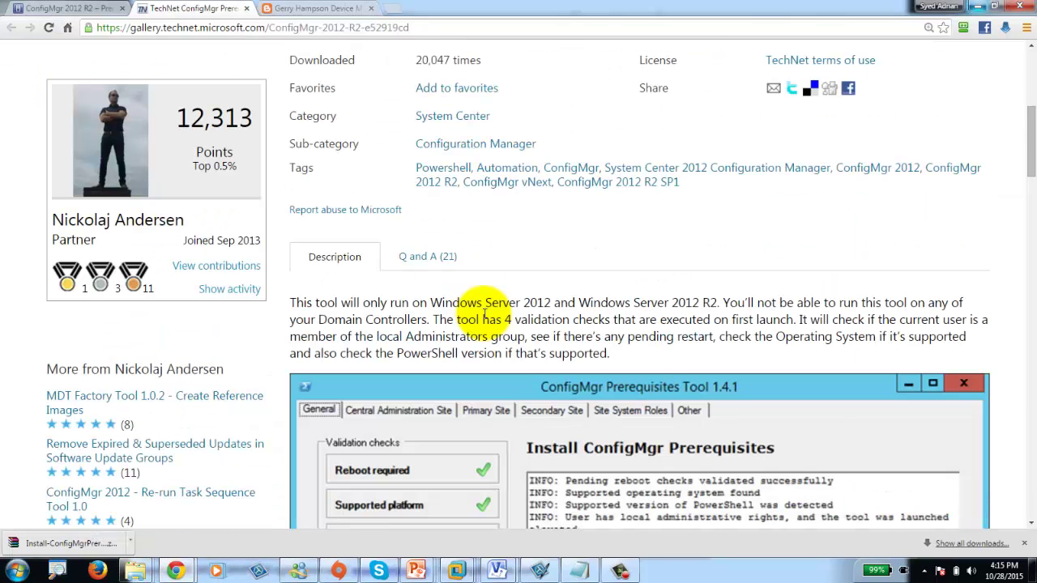
scroll(485, 312, "down", 3)
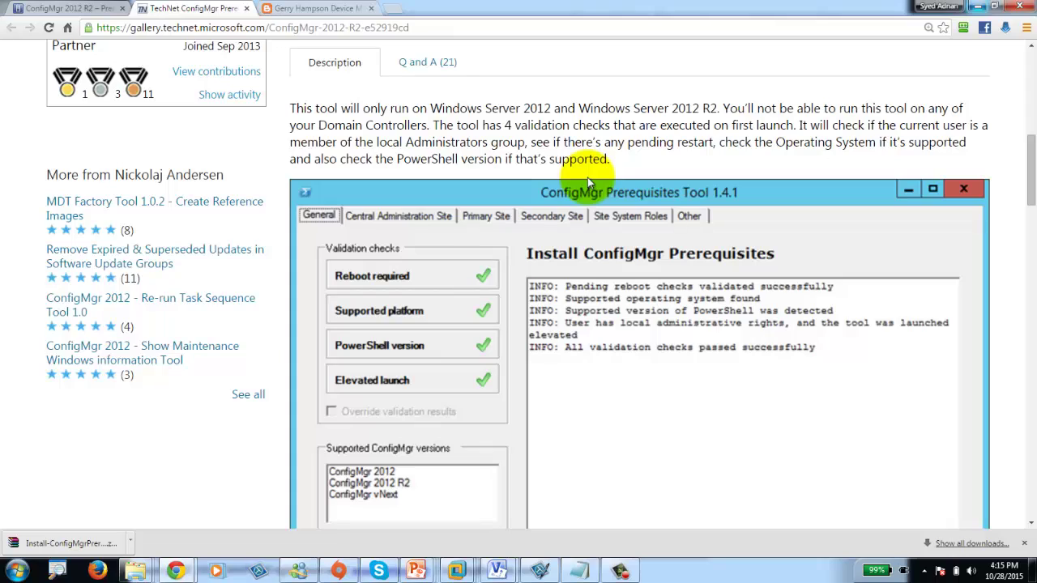
scroll(587, 177, "down", 12)
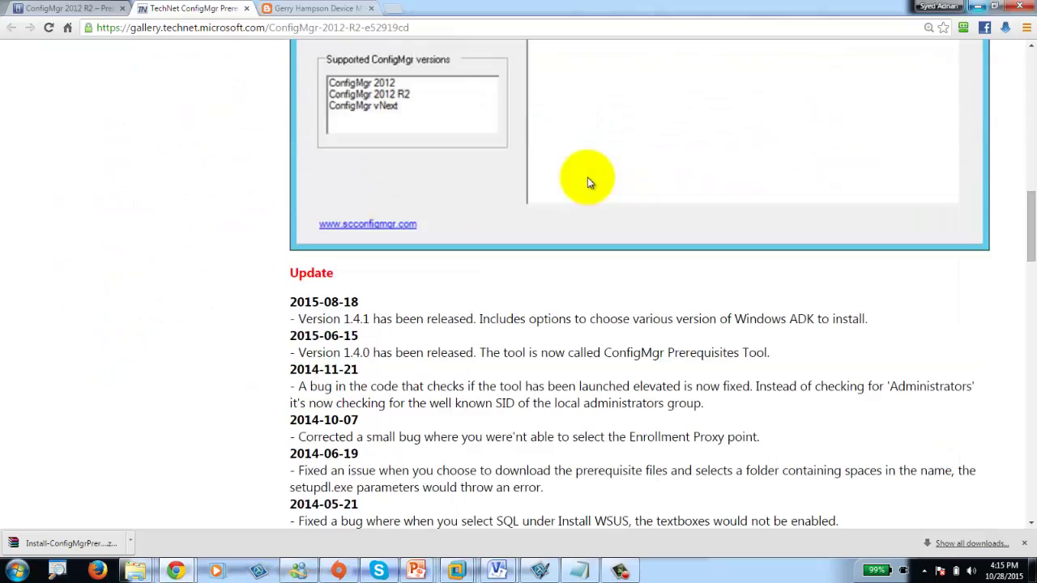
scroll(587, 177, "up", 3)
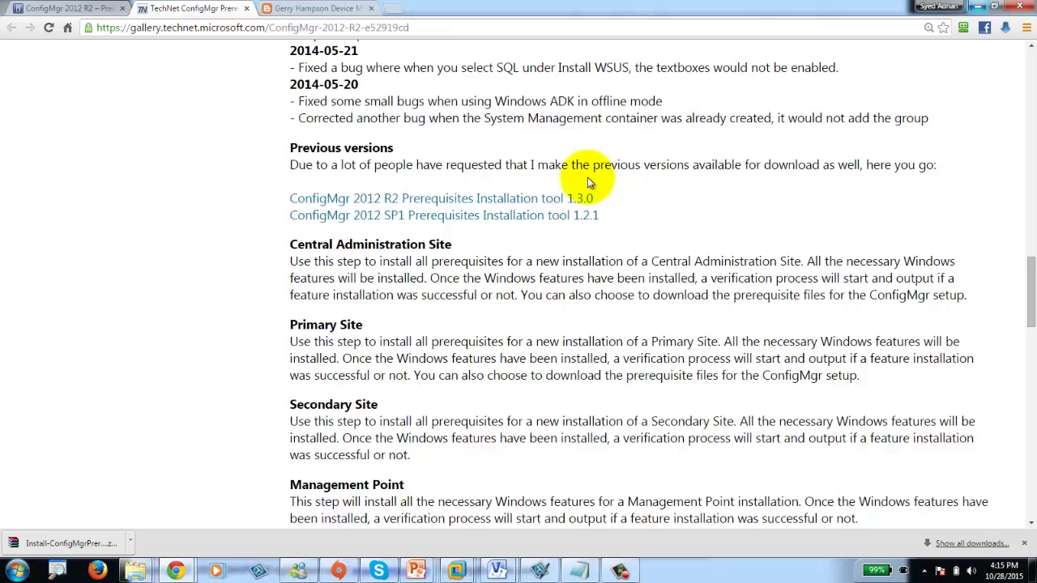
scroll(437, 200, "down", 3)
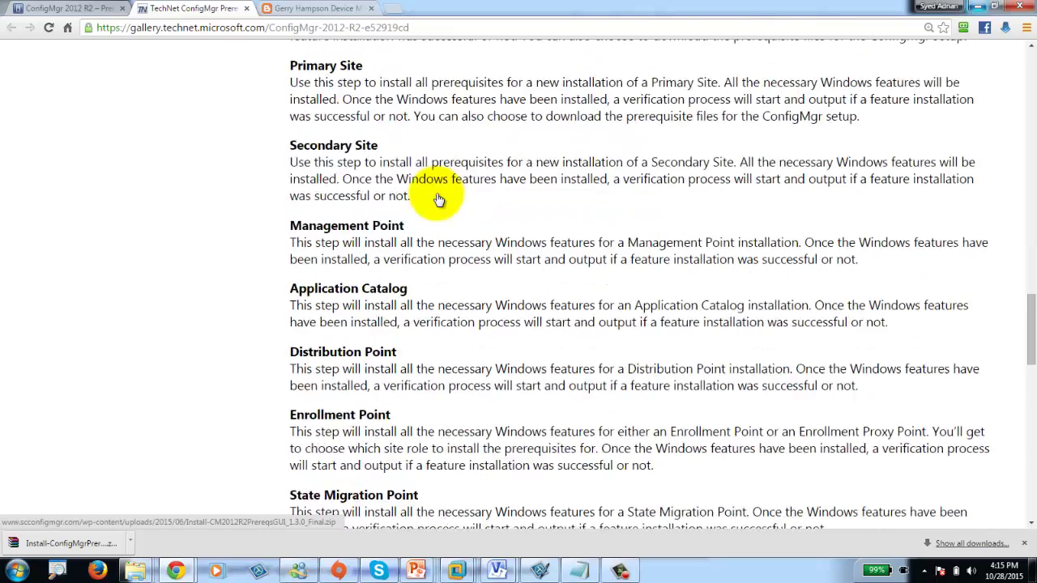
scroll(438, 200, "down", 8)
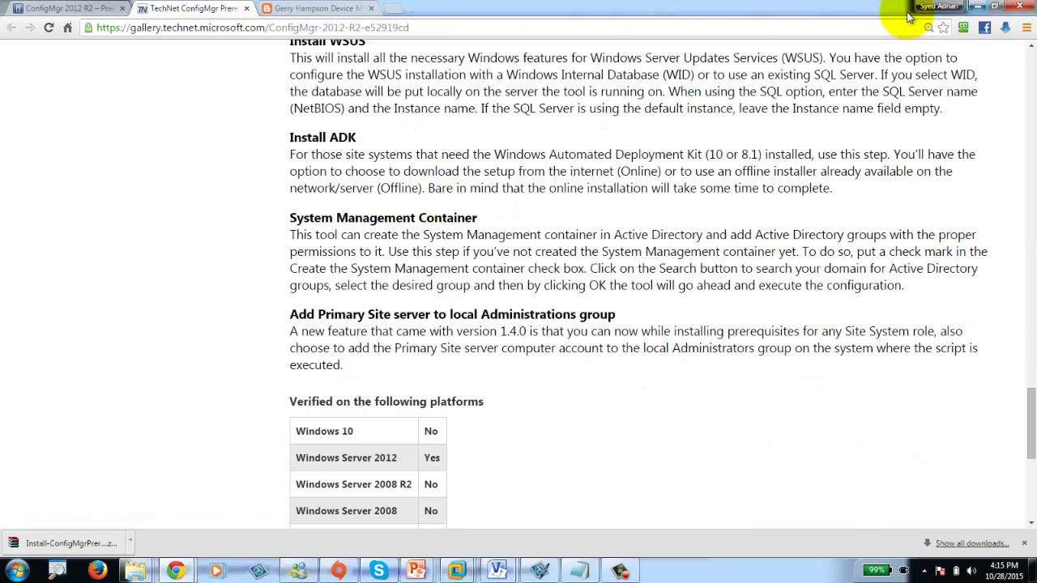
left_click(977, 6)
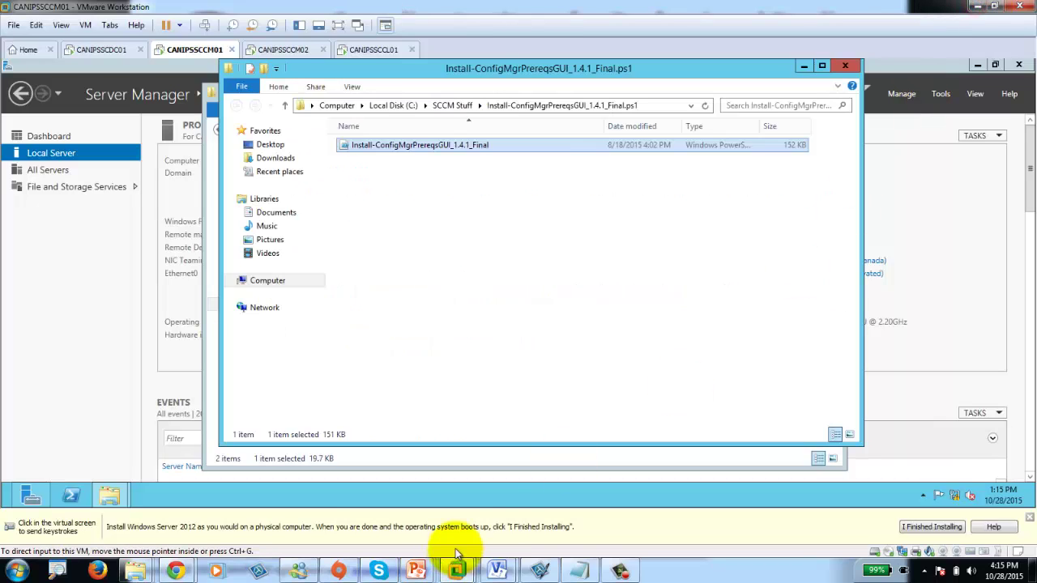
left_click(617, 570)
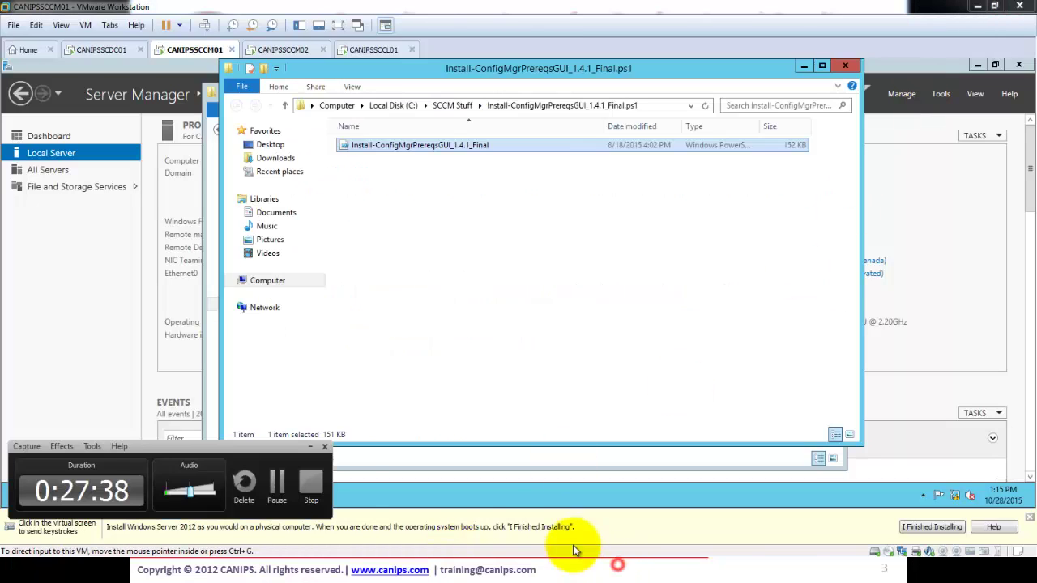